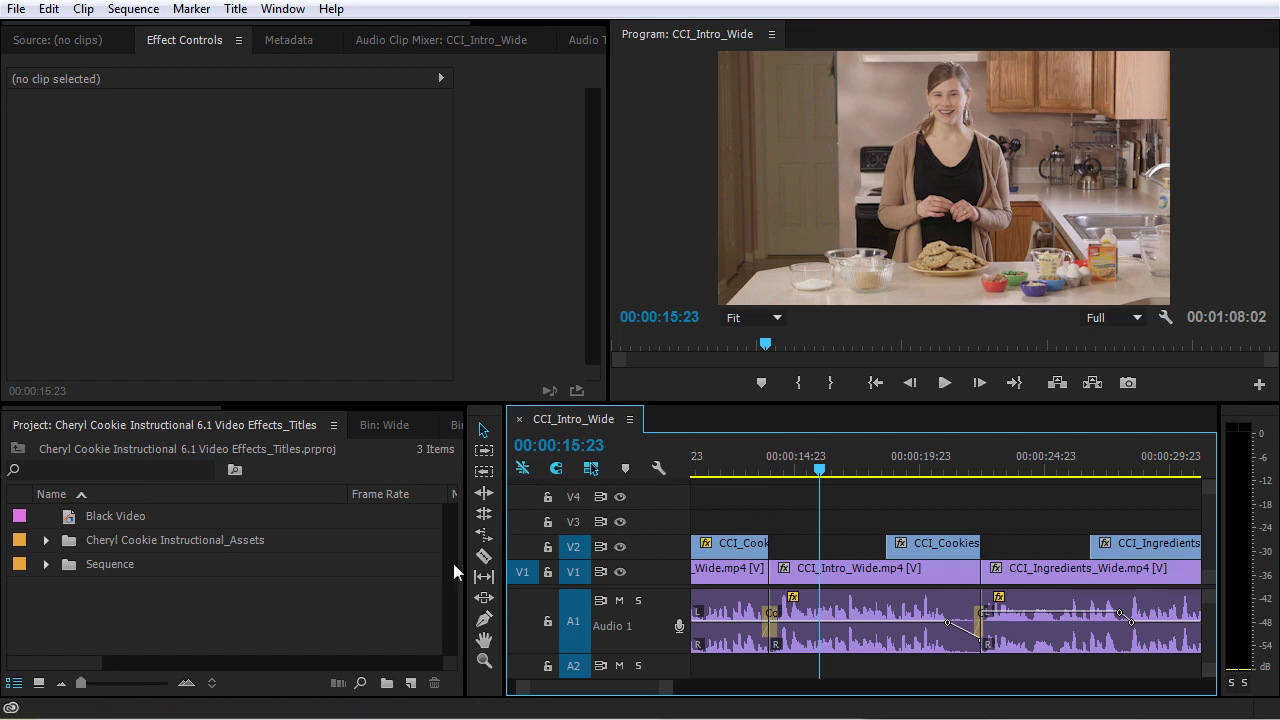
# Create a new project bin named Titles
pyautogui.click(235, 9)
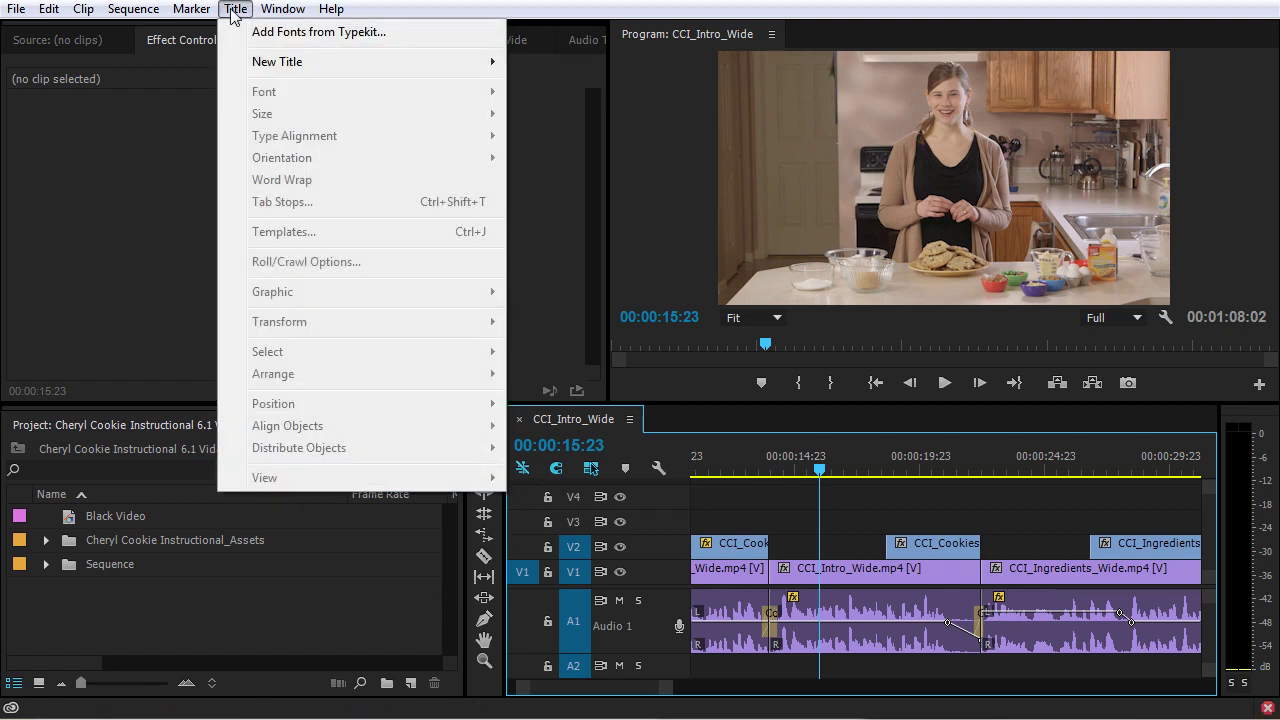
pyautogui.moveTo(262, 66)
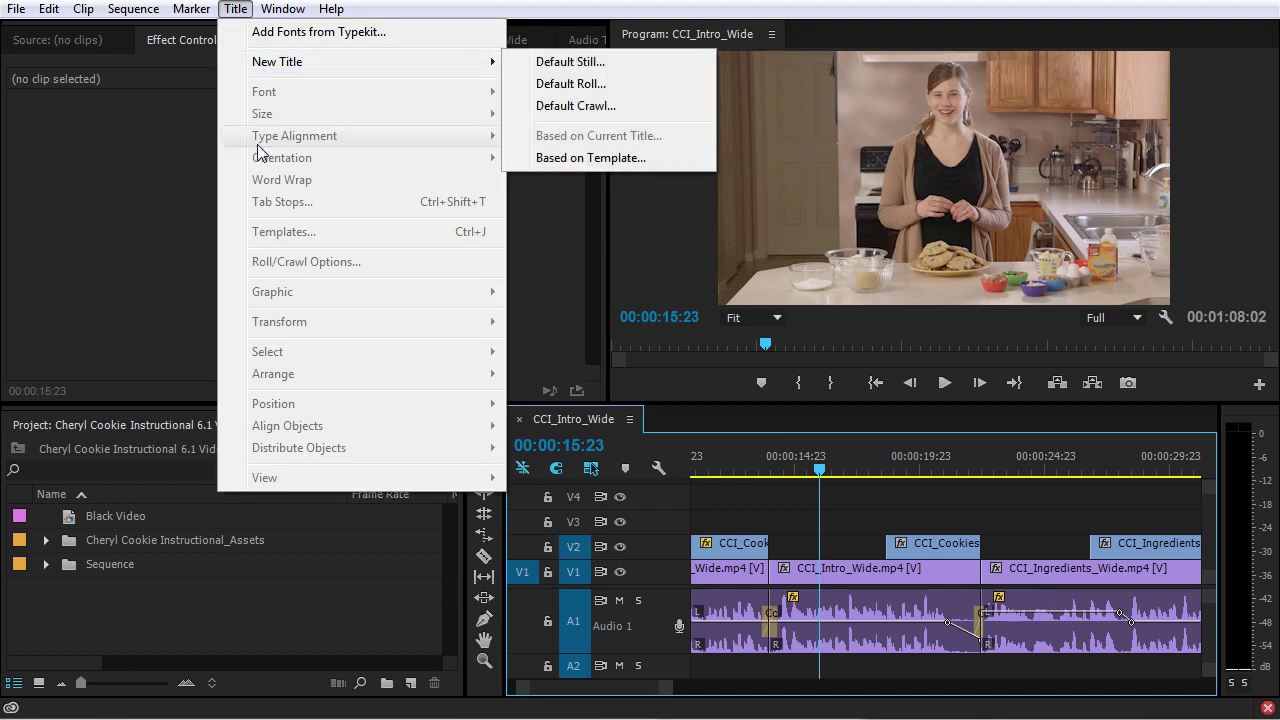
pyautogui.click(304, 631)
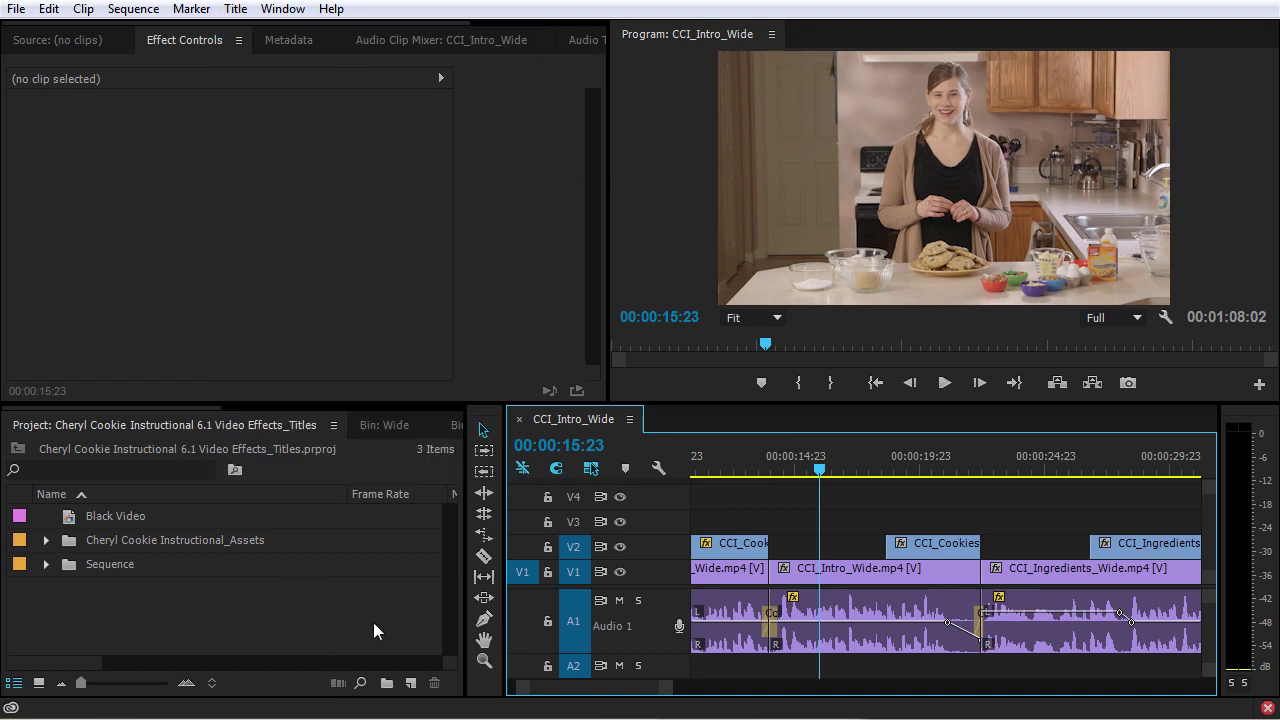
pyautogui.click(318, 624)
pyautogui.click(387, 684)
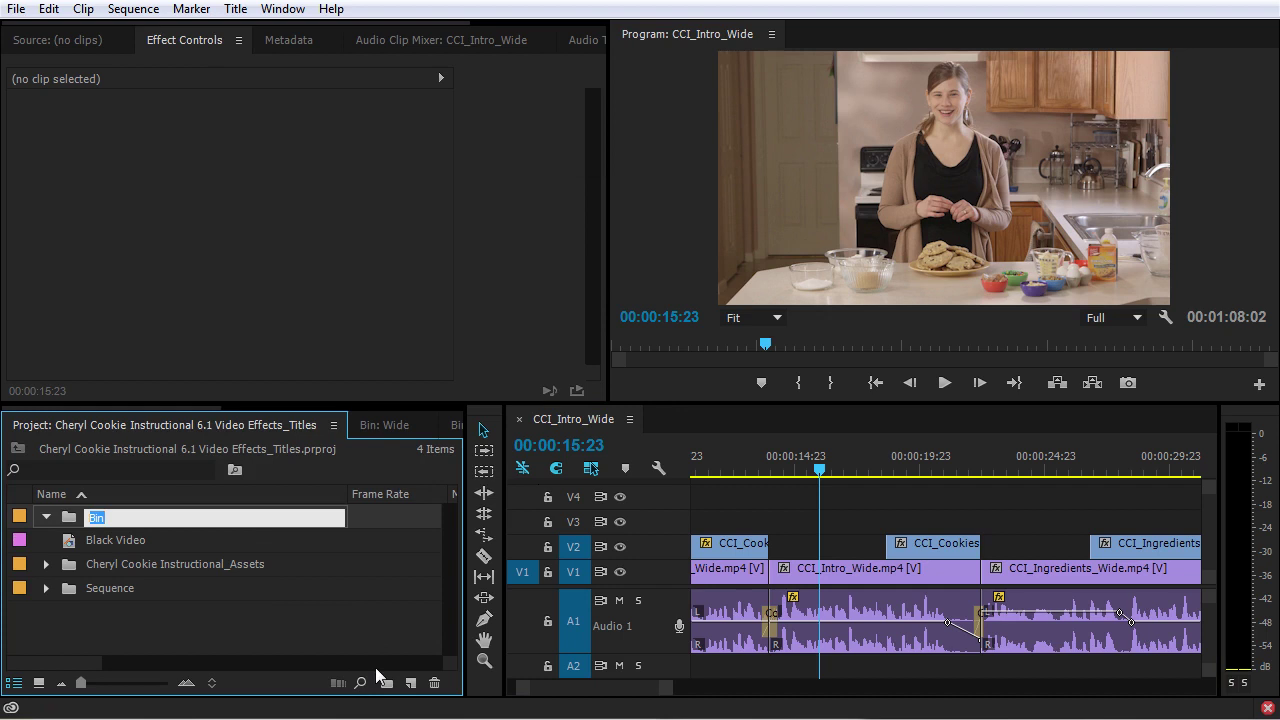
pyautogui.write('Titles')
pyautogui.press('Tab')
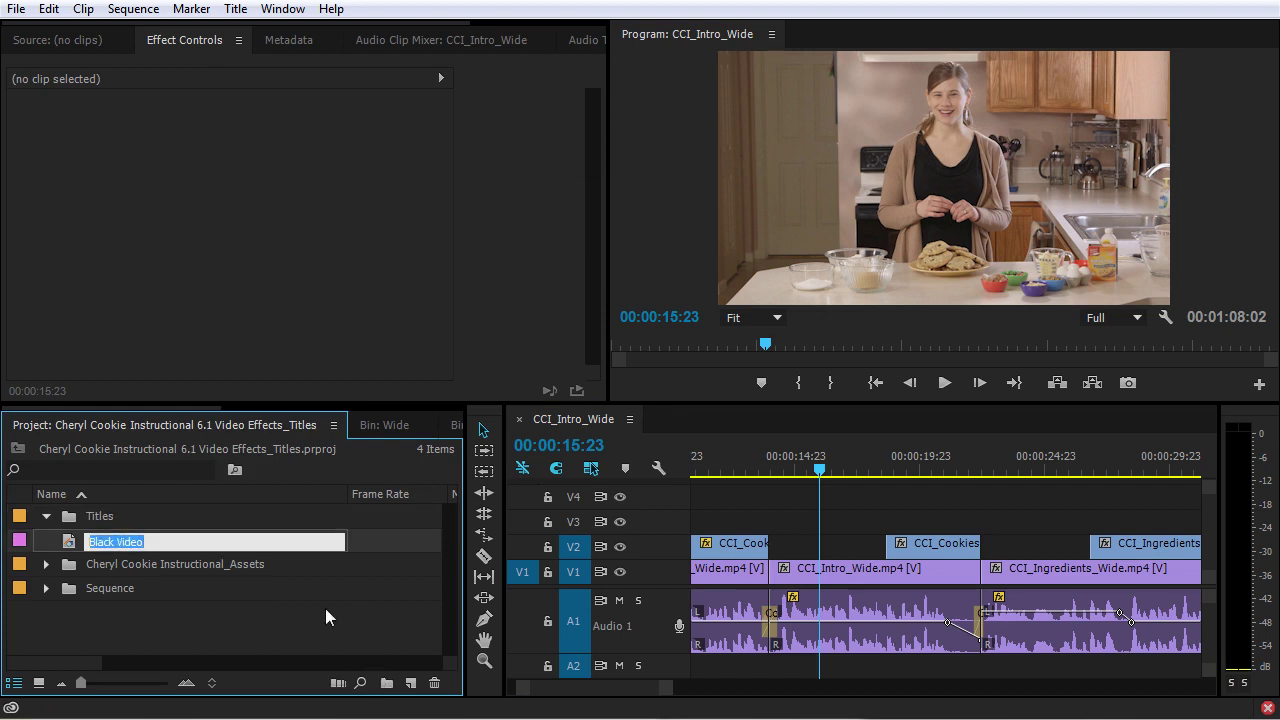
pyautogui.click(325, 617)
# Create a Mattes bin, move Black Video into it, and collapse it
pyautogui.click(387, 684)
pyautogui.write('Mattes')
pyautogui.click(75, 550)
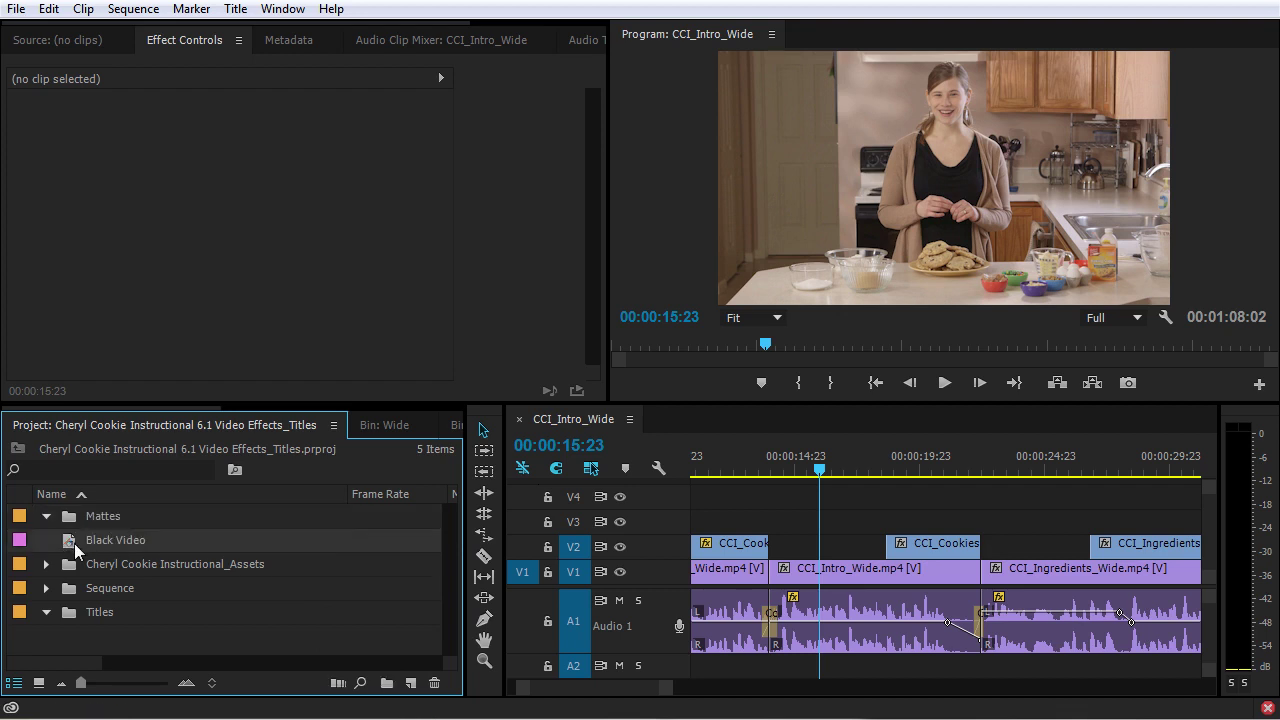
pyautogui.moveTo(75, 550); pyautogui.dragTo(126, 517)
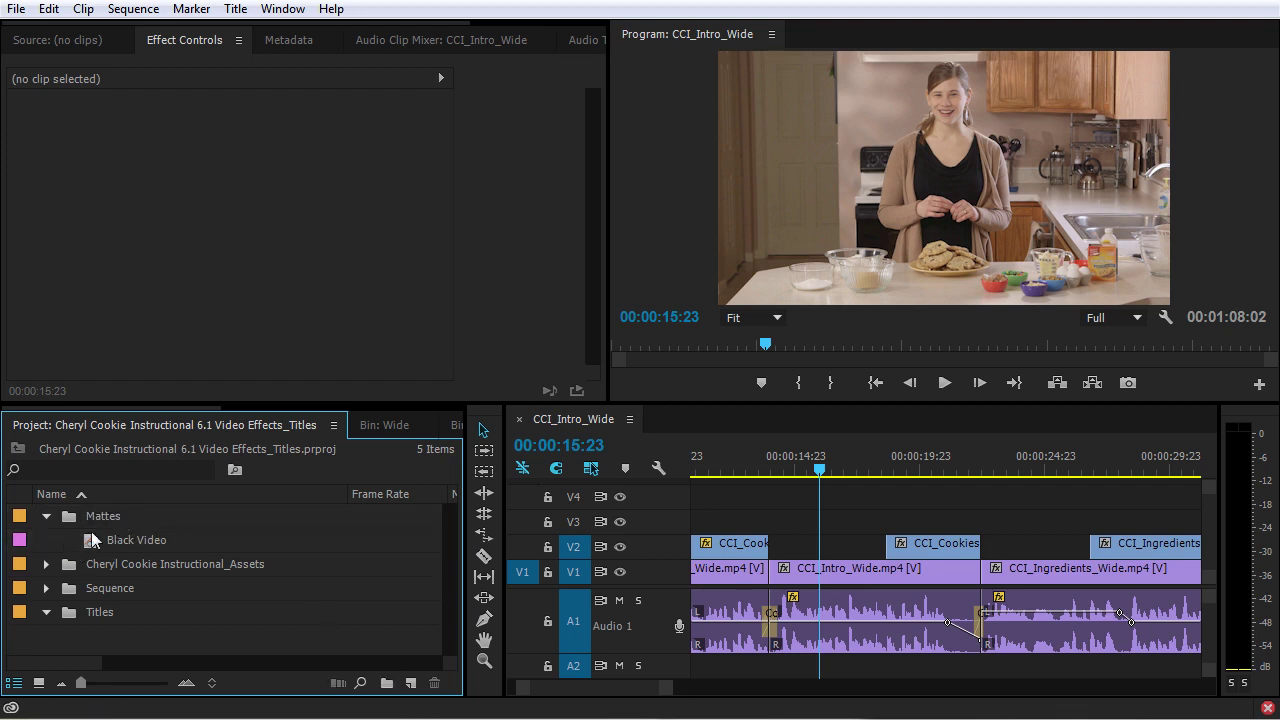
pyautogui.click(46, 516)
# With the Titles bin selected, start a new Title item
pyautogui.click(92, 587)
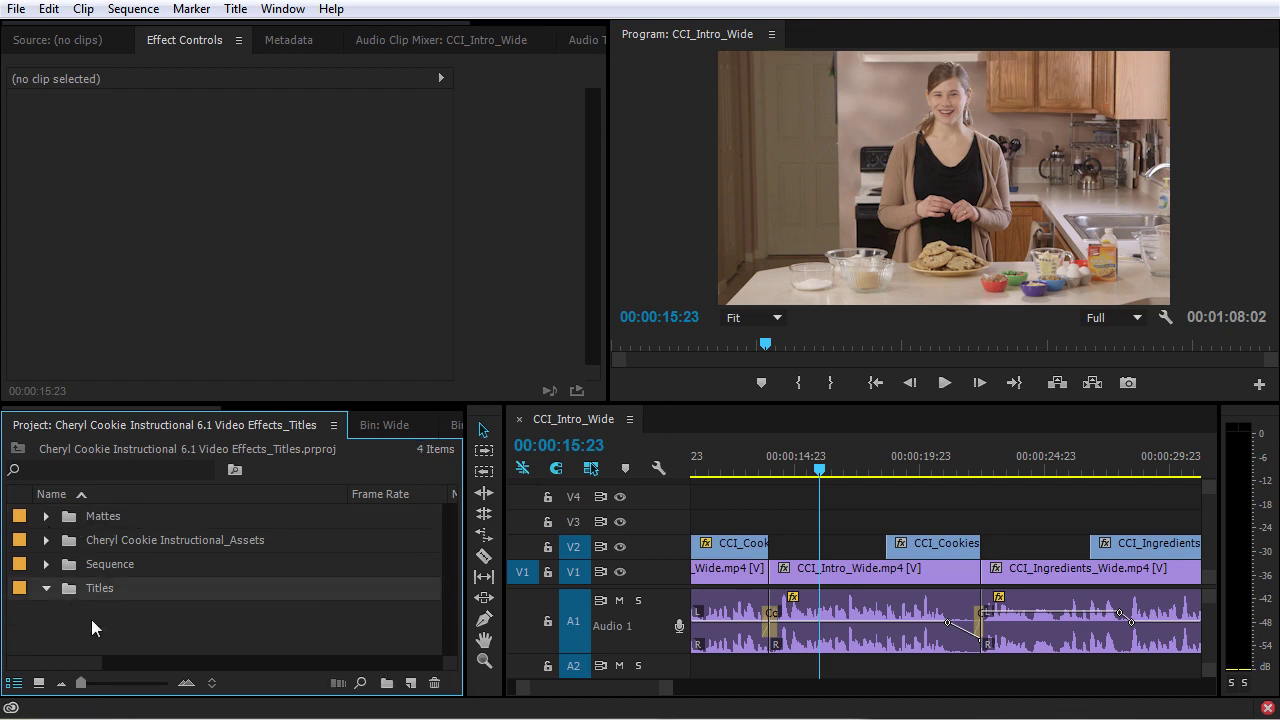
pyautogui.click(411, 683)
pyautogui.click(490, 504)
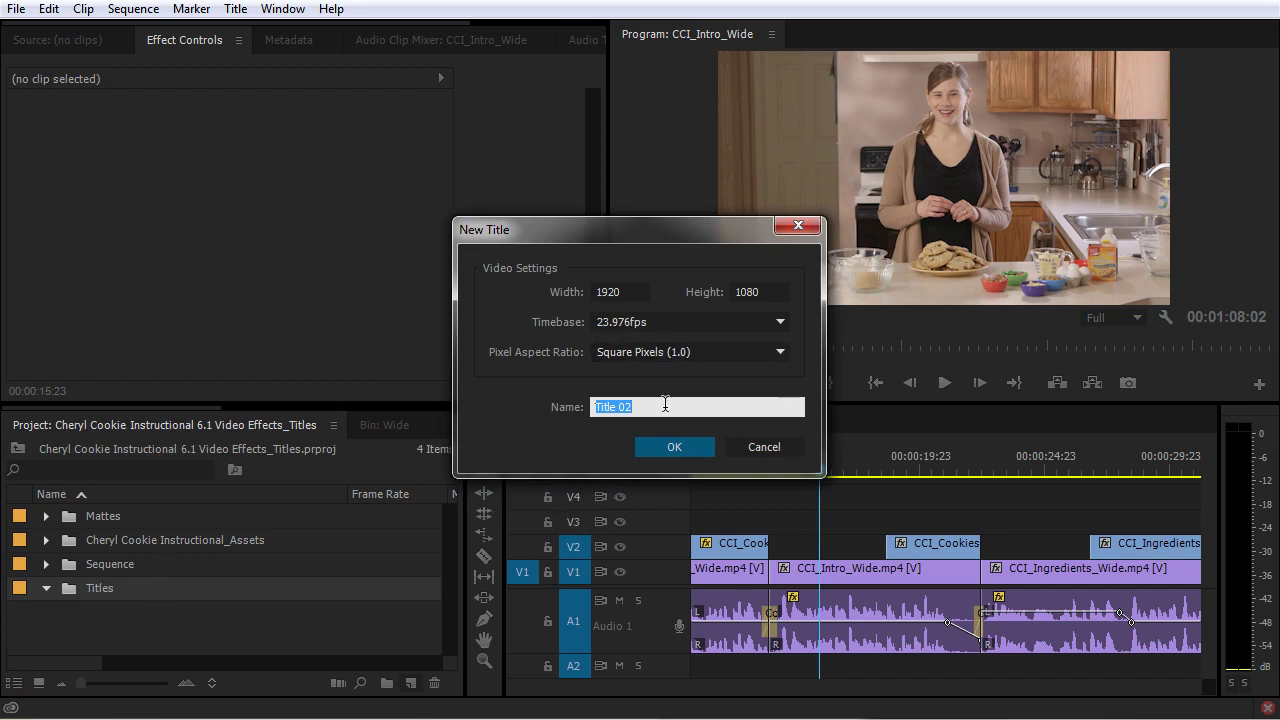
# Name the 1920×1080 title after the presenter and move the title editor to reveal the timeline
pyautogui.press('Return')
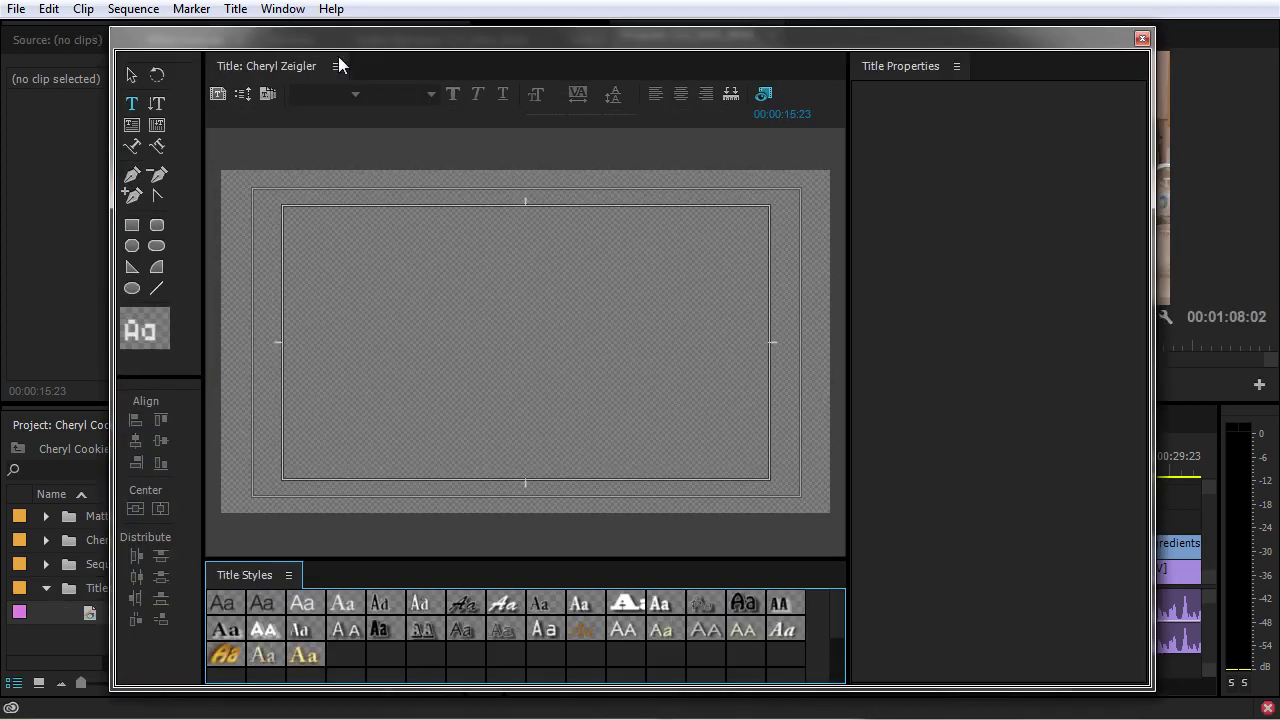
pyautogui.moveTo(316, 38); pyautogui.dragTo(494, 36)
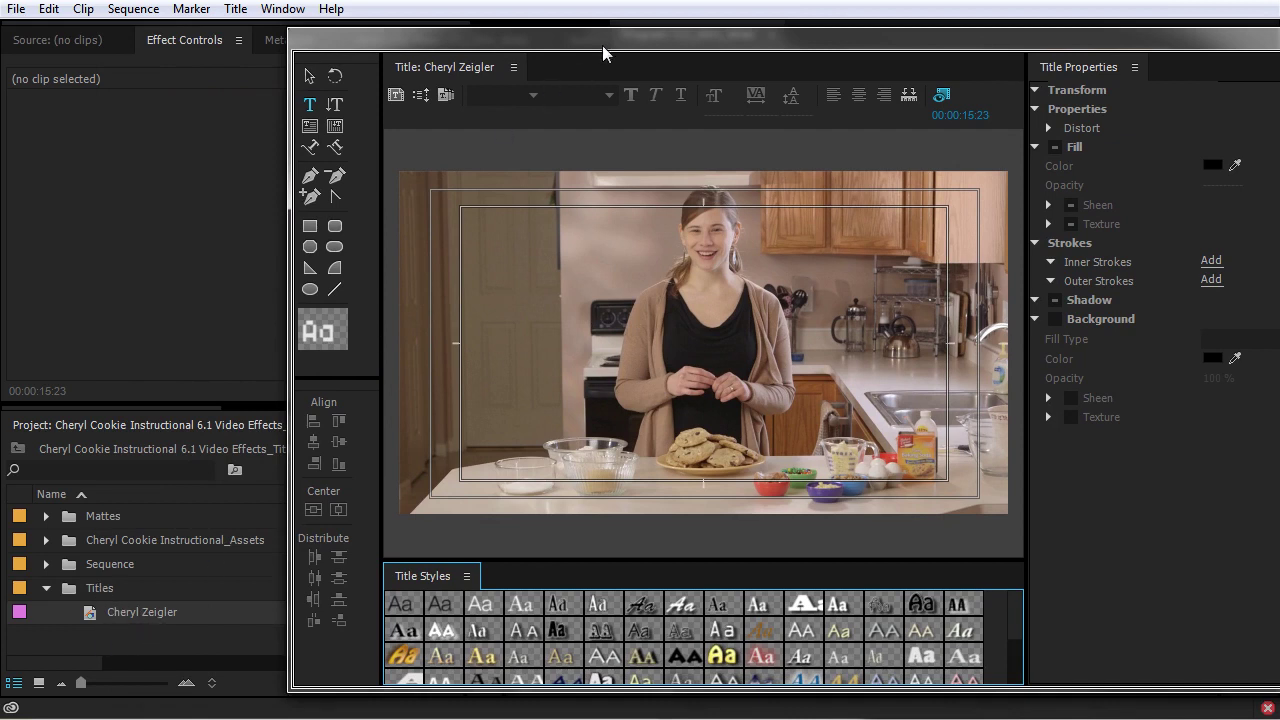
pyautogui.moveTo(599, 34); pyautogui.dragTo(452, 32)
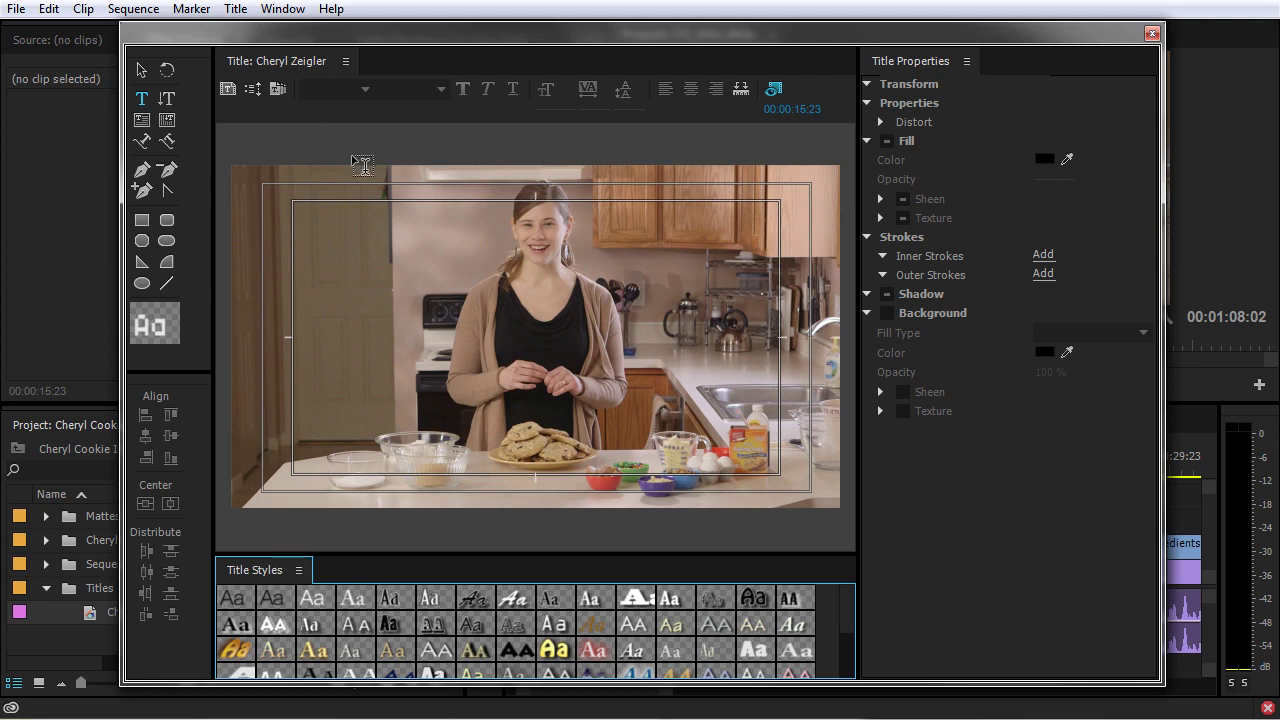
# Browse the title templates, collapsing other groups and expanding Lower Thirds
pyautogui.click(279, 87)
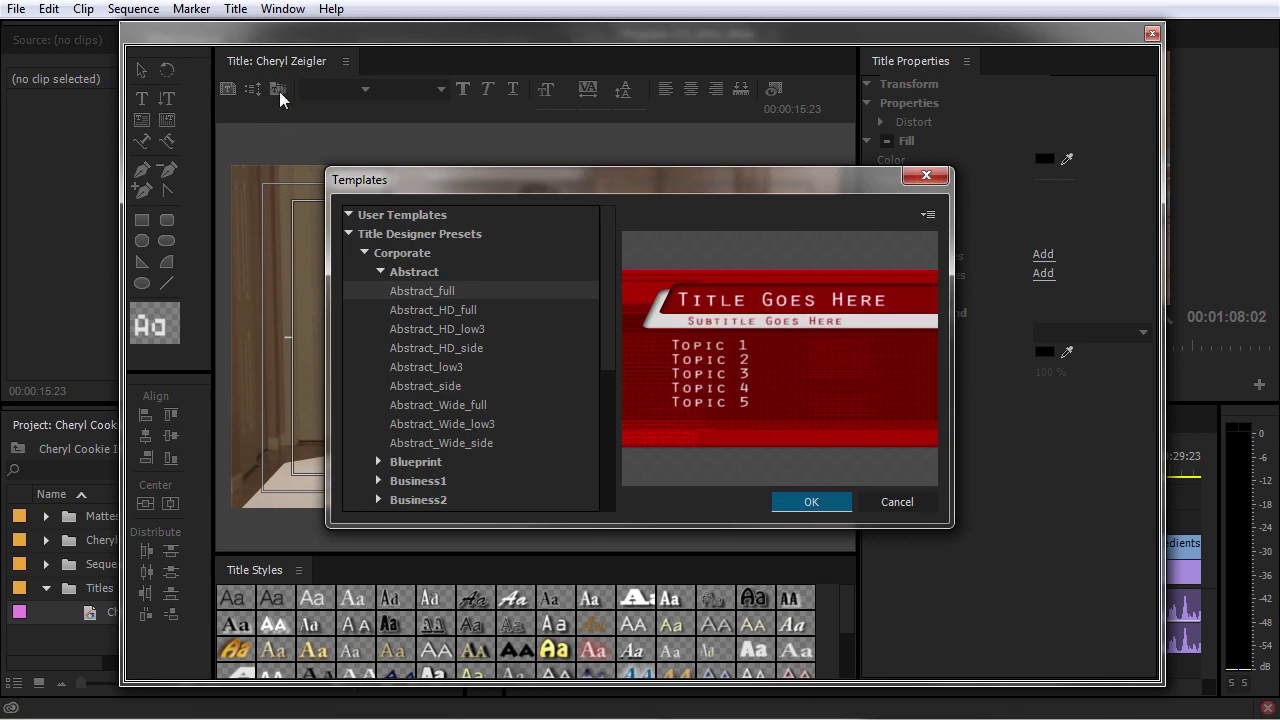
pyautogui.moveTo(508, 200); pyautogui.dragTo(472, 150)
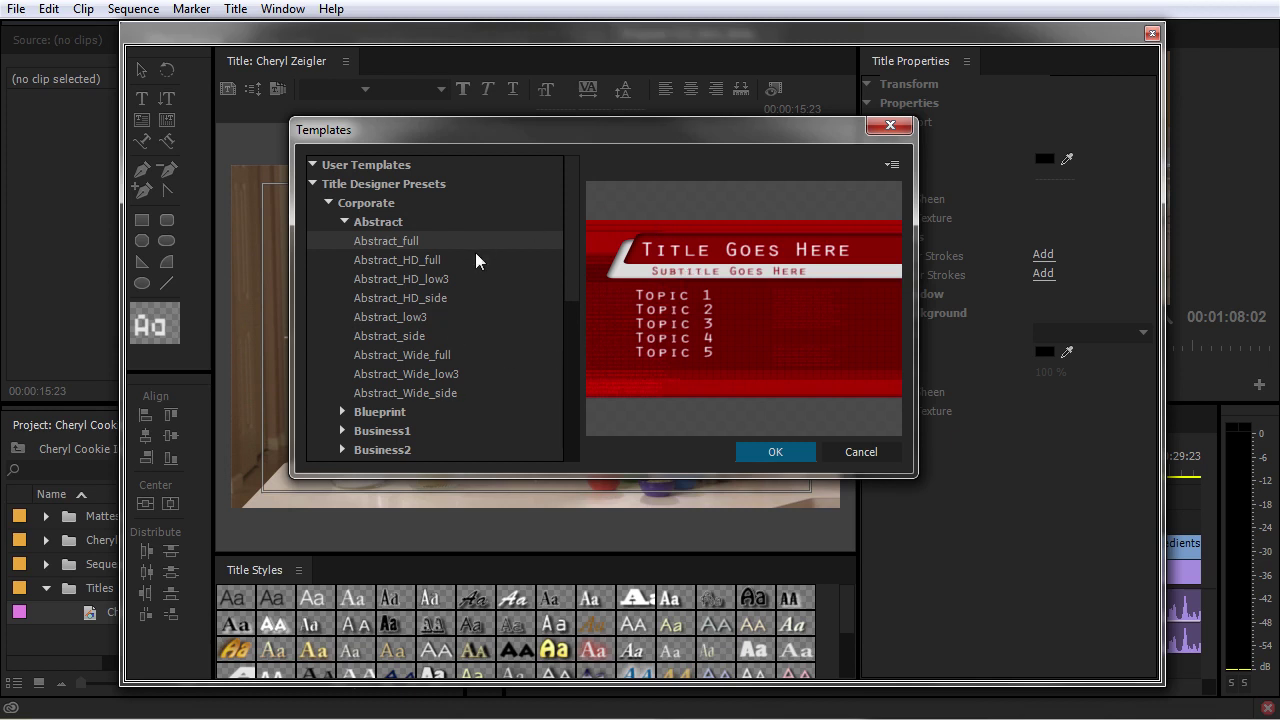
pyautogui.click(343, 222)
pyautogui.click(326, 352)
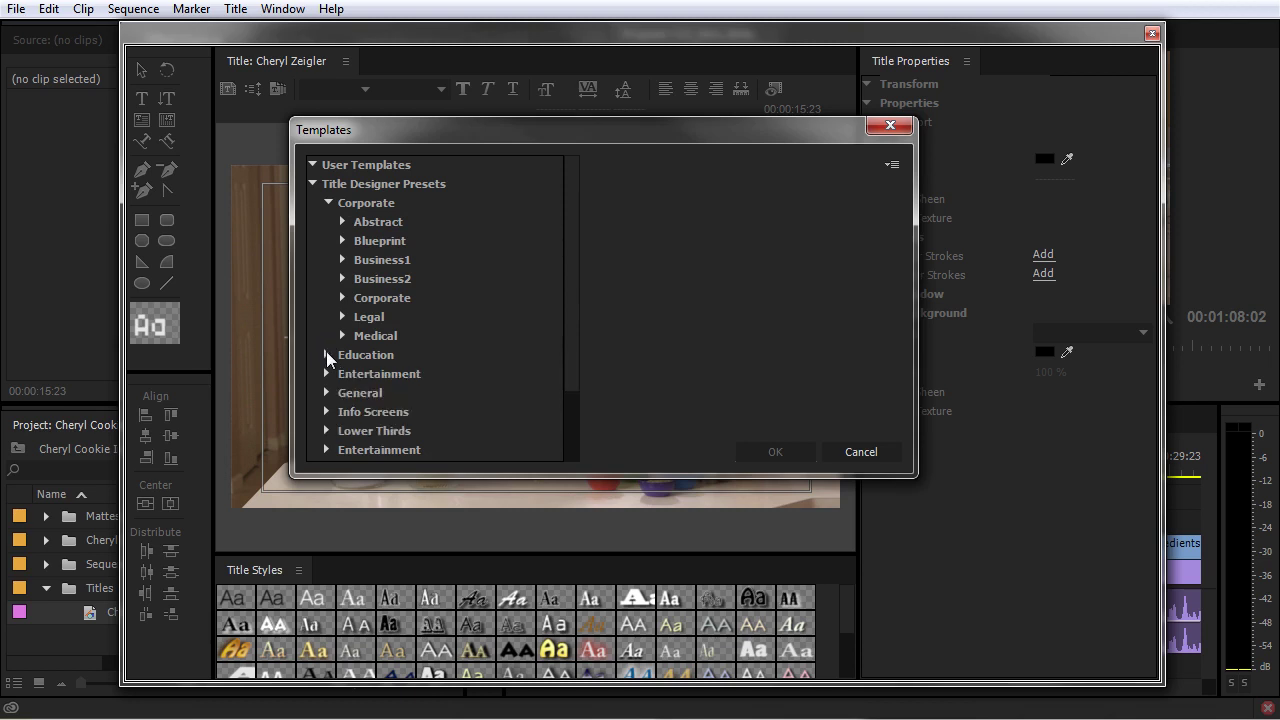
pyautogui.click(328, 201)
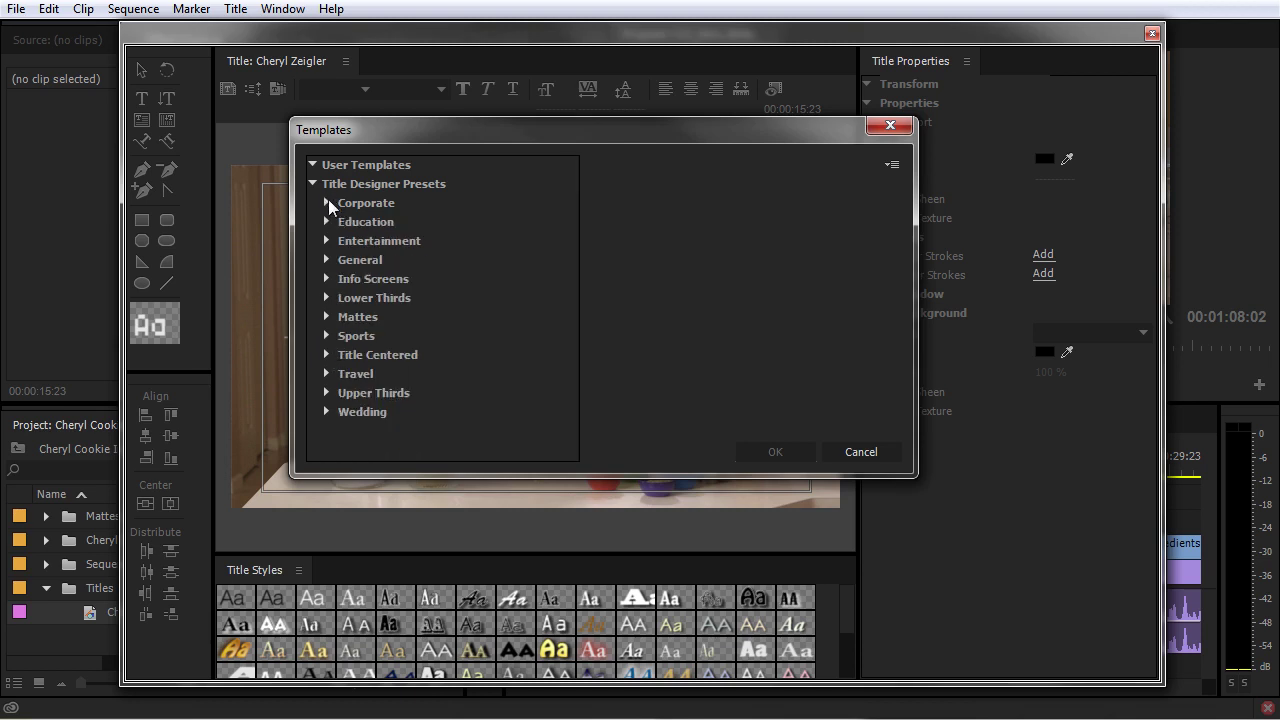
pyautogui.click(328, 297)
# Preview the lower-third templates and apply Lower Third 1115
pyautogui.click(369, 315)
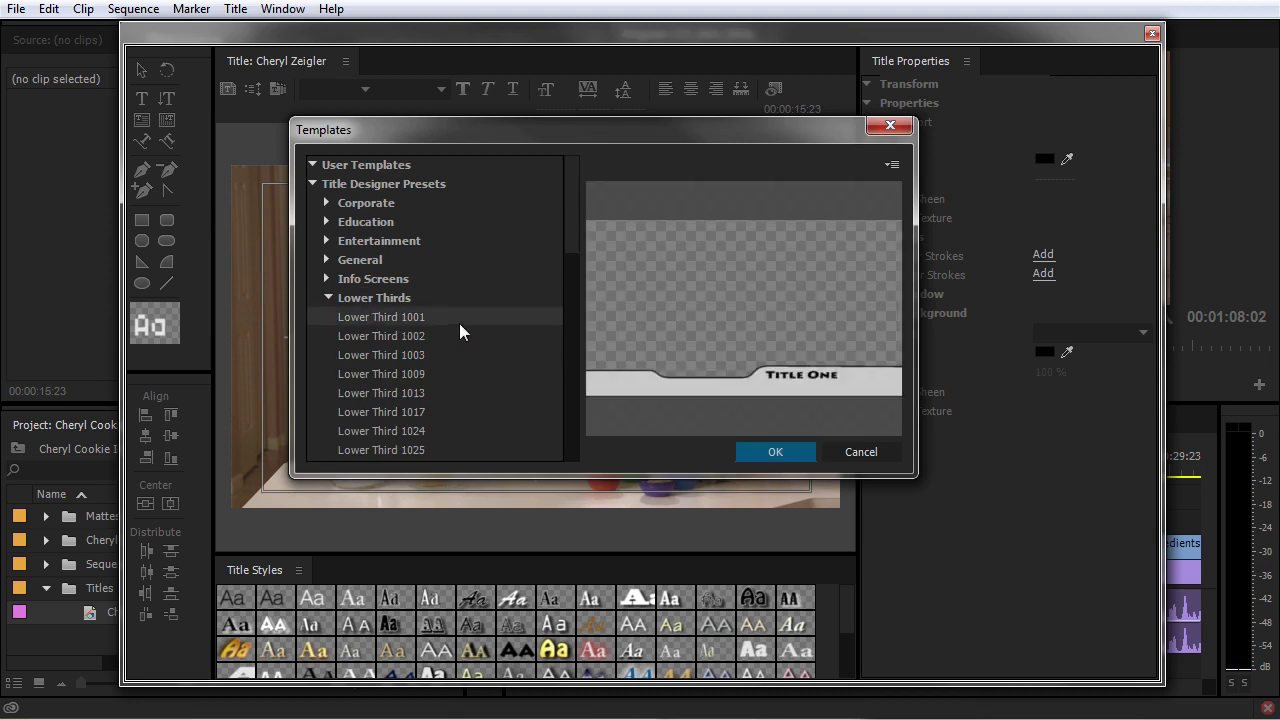
pyautogui.moveTo(581, 231); pyautogui.dragTo(577, 261)
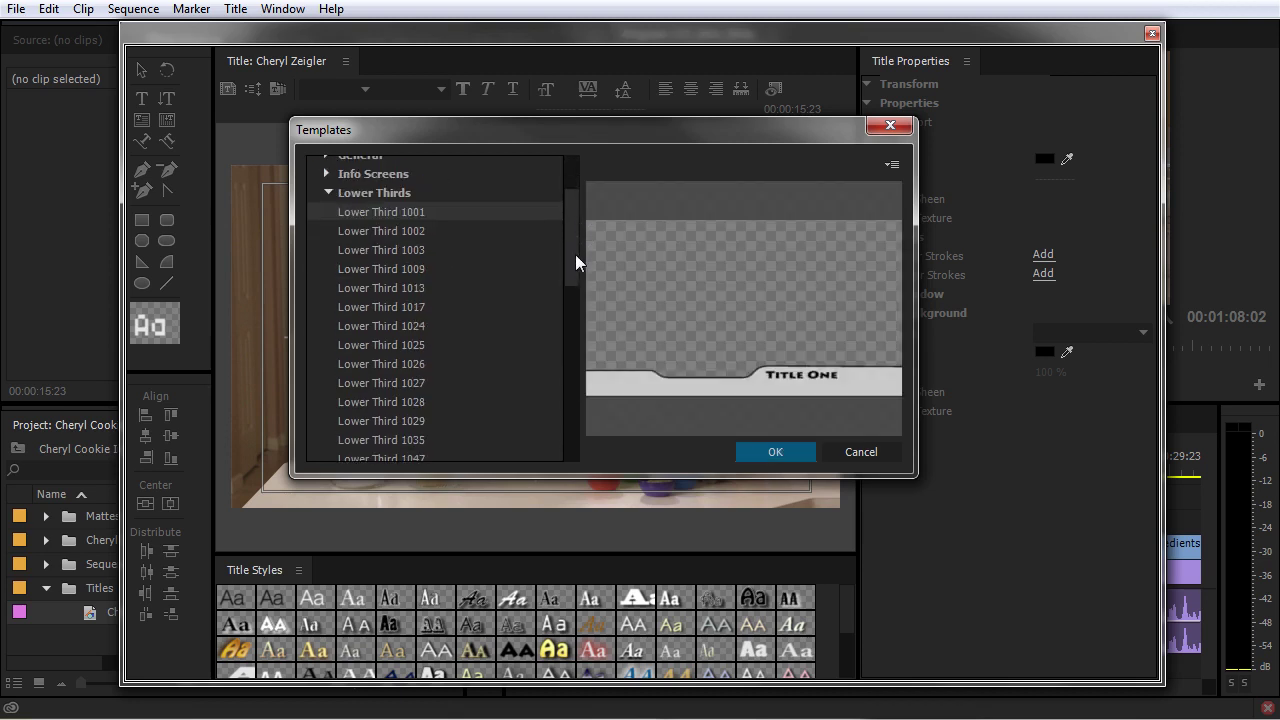
pyautogui.press('Down')
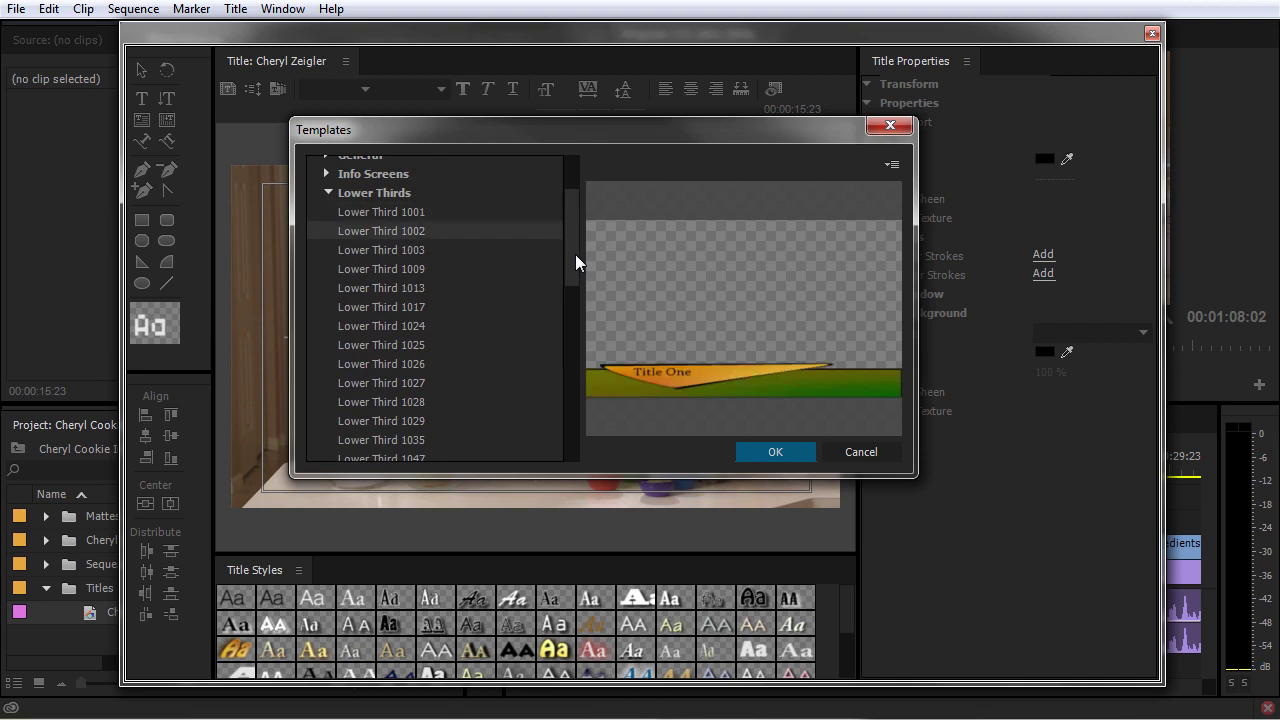
pyautogui.press('Down')
pyautogui.press('Down')
pyautogui.press('Down')
pyautogui.press('Down')
pyautogui.press('Down')
pyautogui.press('Down')
pyautogui.press('Down')
pyautogui.press('Down')
pyautogui.press('Down')
pyautogui.press('Down')
pyautogui.press('Down')
pyautogui.press('Down')
pyautogui.press('Down')
pyautogui.press('Down')
pyautogui.press('Down')
pyautogui.press('Down')
pyautogui.press('Down')
pyautogui.press('Down')
pyautogui.press('Down')
pyautogui.press('Down')
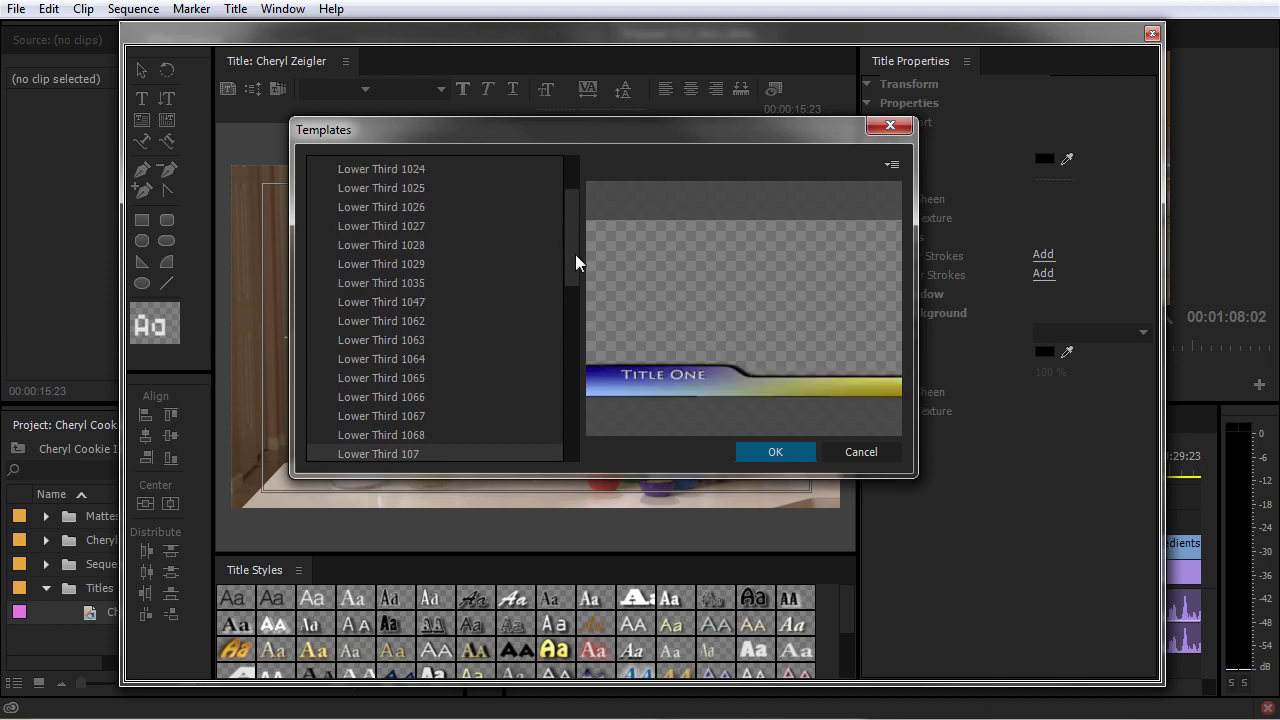
pyautogui.press('Down')
pyautogui.press('Down')
pyautogui.press('Down')
pyautogui.press('Down')
pyautogui.press('Down')
pyautogui.press('Down')
pyautogui.press('Down')
pyautogui.press('Down')
pyautogui.press('Down')
pyautogui.press('Down')
pyautogui.press('Down')
pyautogui.press('Down')
pyautogui.press('Down')
pyautogui.press('Down')
pyautogui.press('Down')
pyautogui.press('Down')
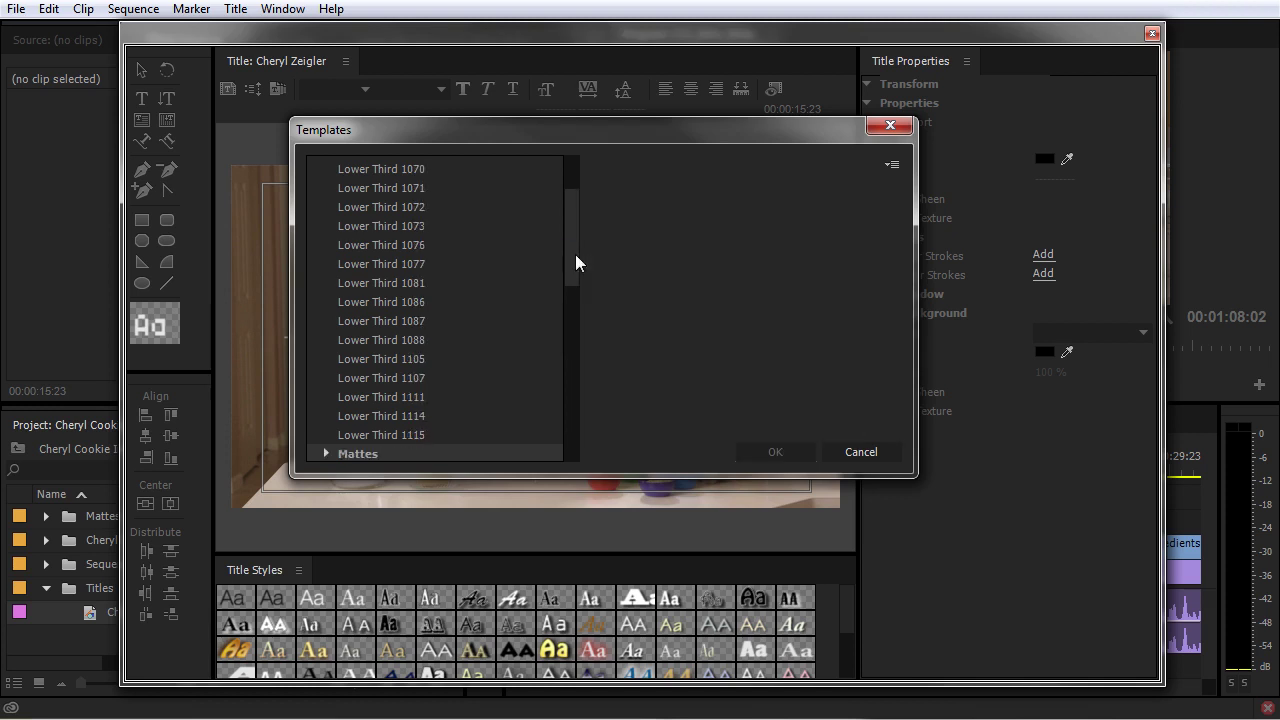
pyautogui.press('Up')
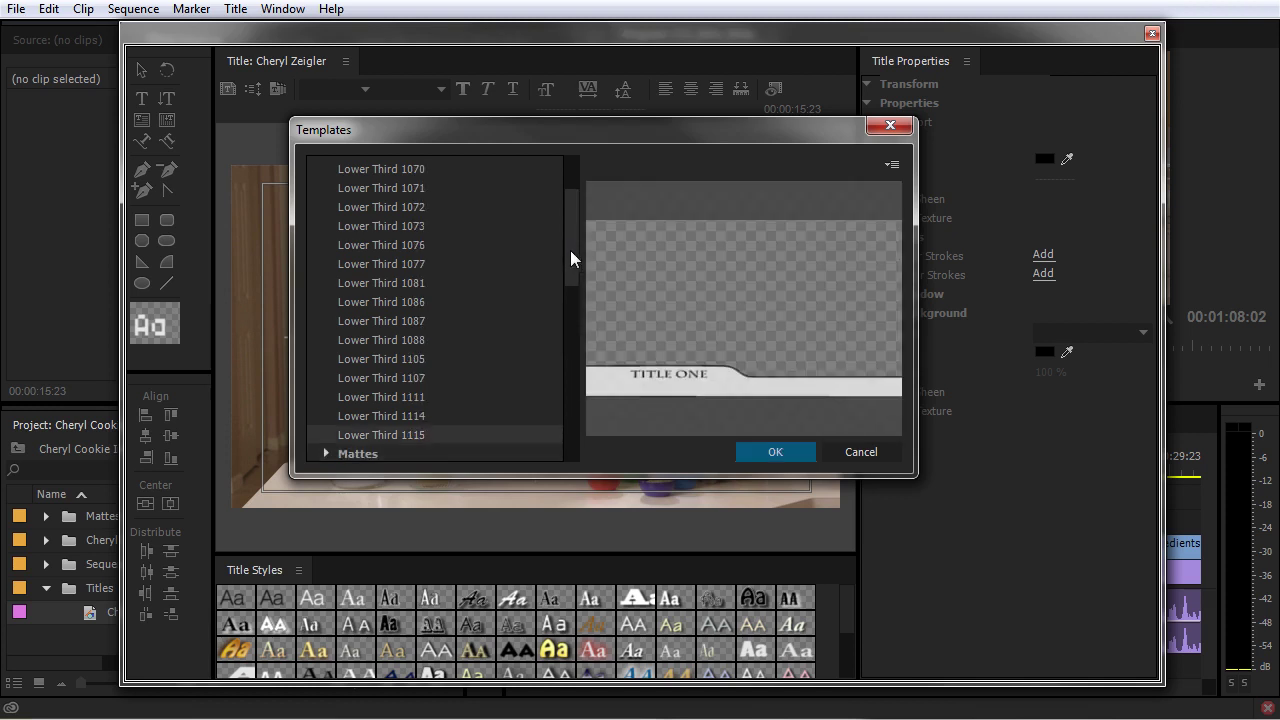
pyautogui.moveTo(576, 245); pyautogui.dragTo(580, 199)
pyautogui.click(767, 451)
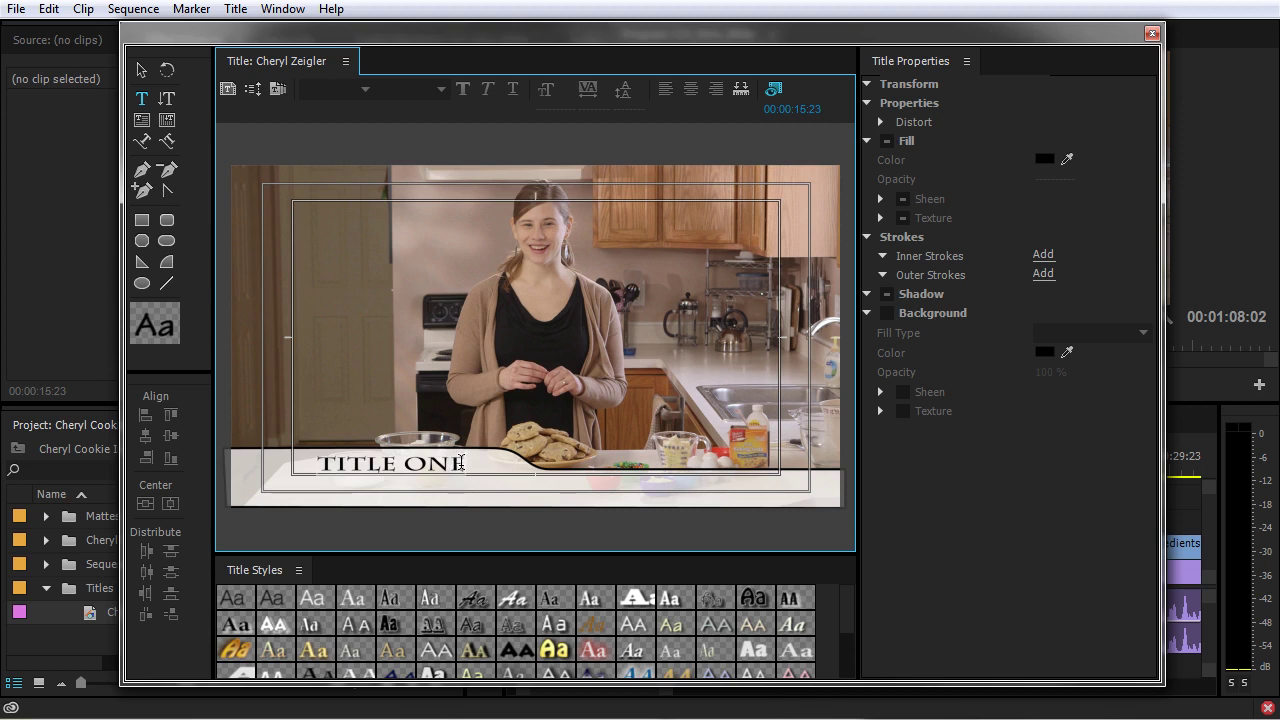
# Select the lower-third bar and TITLE ONE text objects, then deselect
pyautogui.click(142, 73)
pyautogui.click(345, 482)
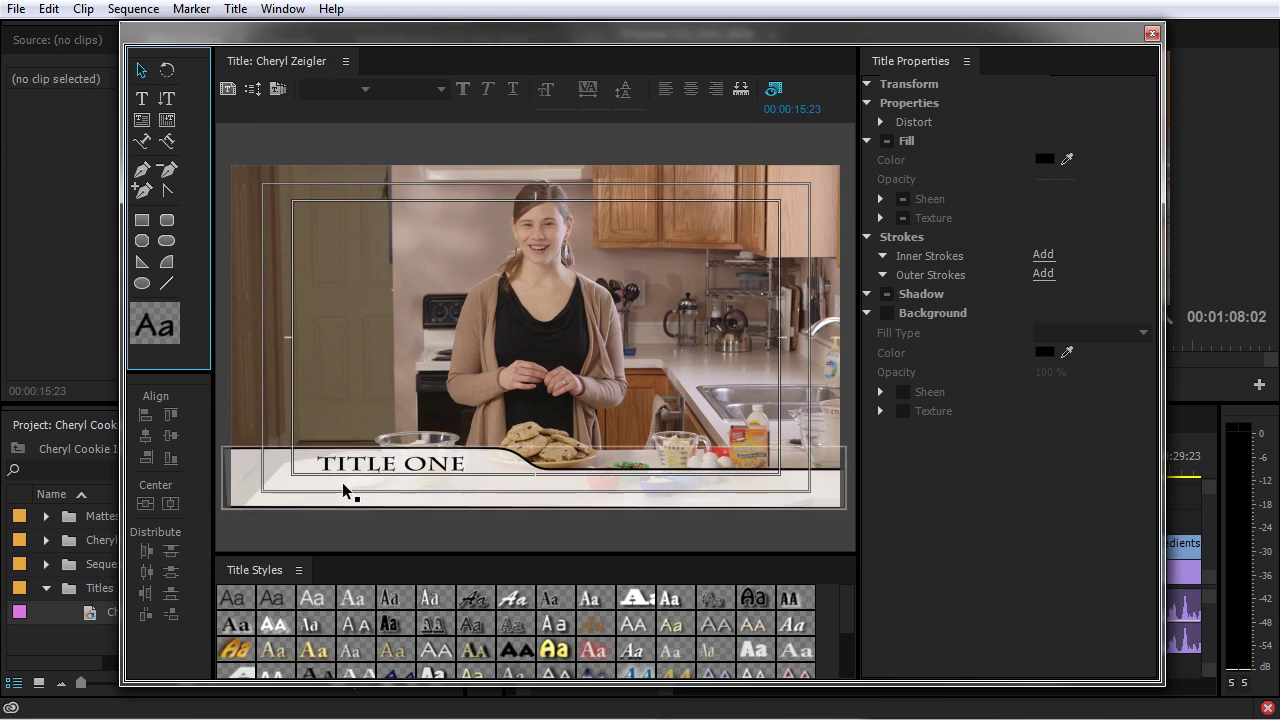
pyautogui.click(330, 472)
pyautogui.click(354, 485)
pyautogui.click(344, 481)
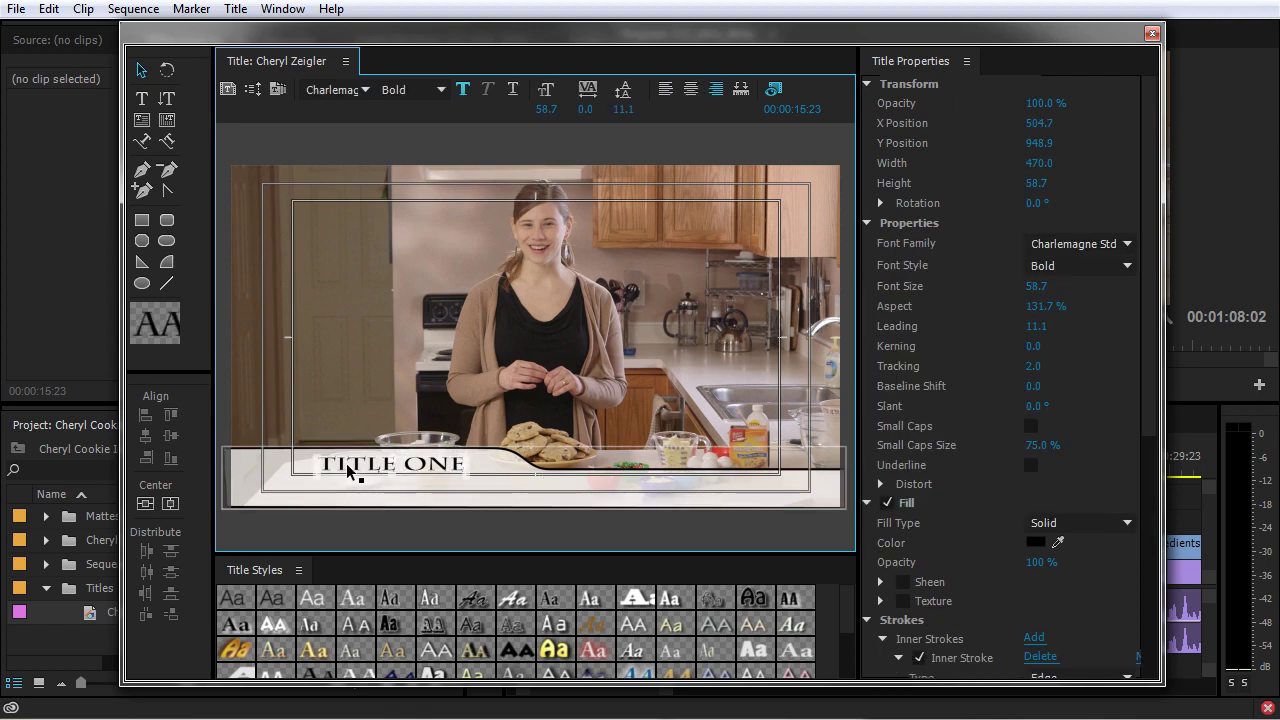
pyautogui.click(347, 472)
pyautogui.click(141, 70)
pyautogui.click(420, 408)
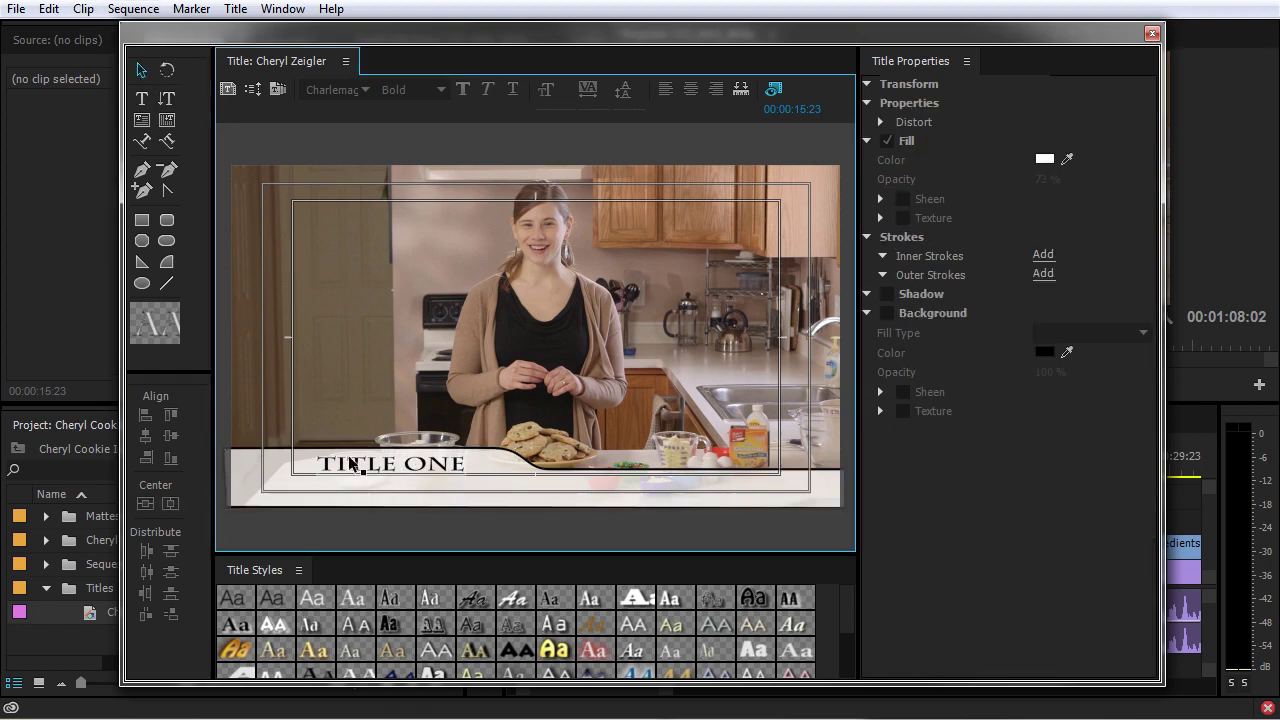
# Highlight all the TITLE ONE text and target its Font Family field
pyautogui.click(368, 470)
pyautogui.doubleClick(368, 468)
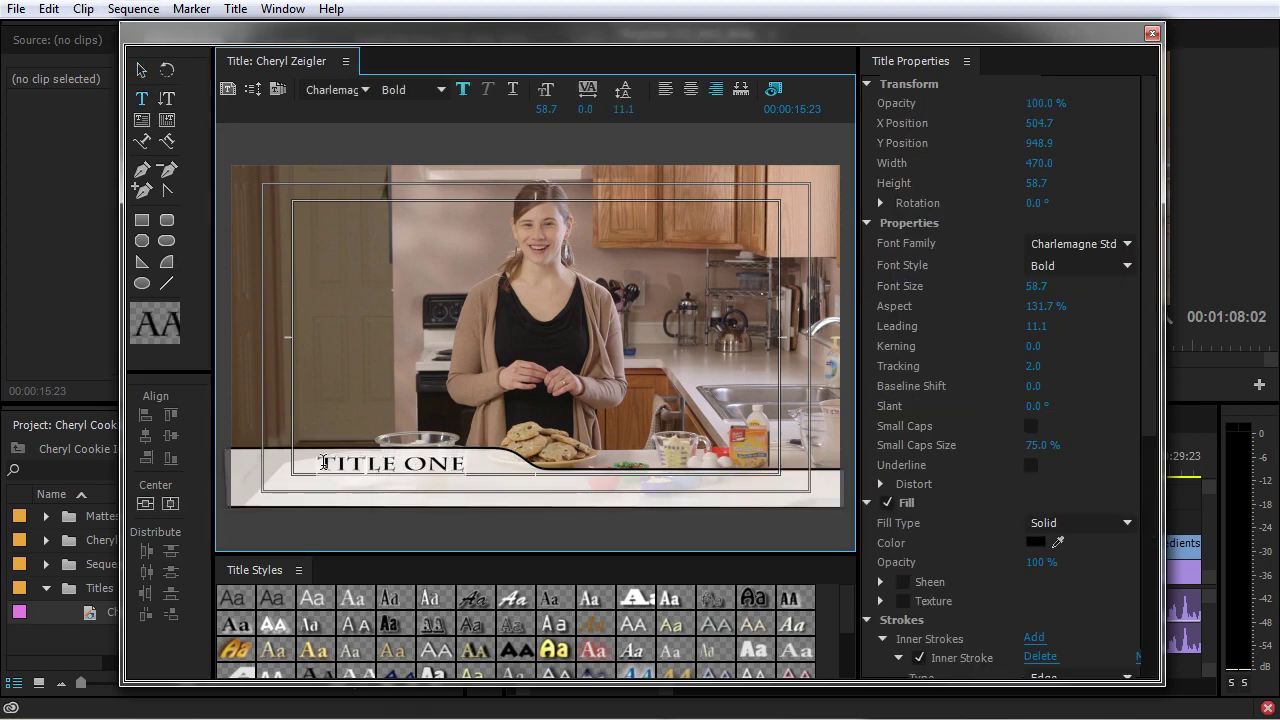
pyautogui.moveTo(320, 462); pyautogui.dragTo(463, 465)
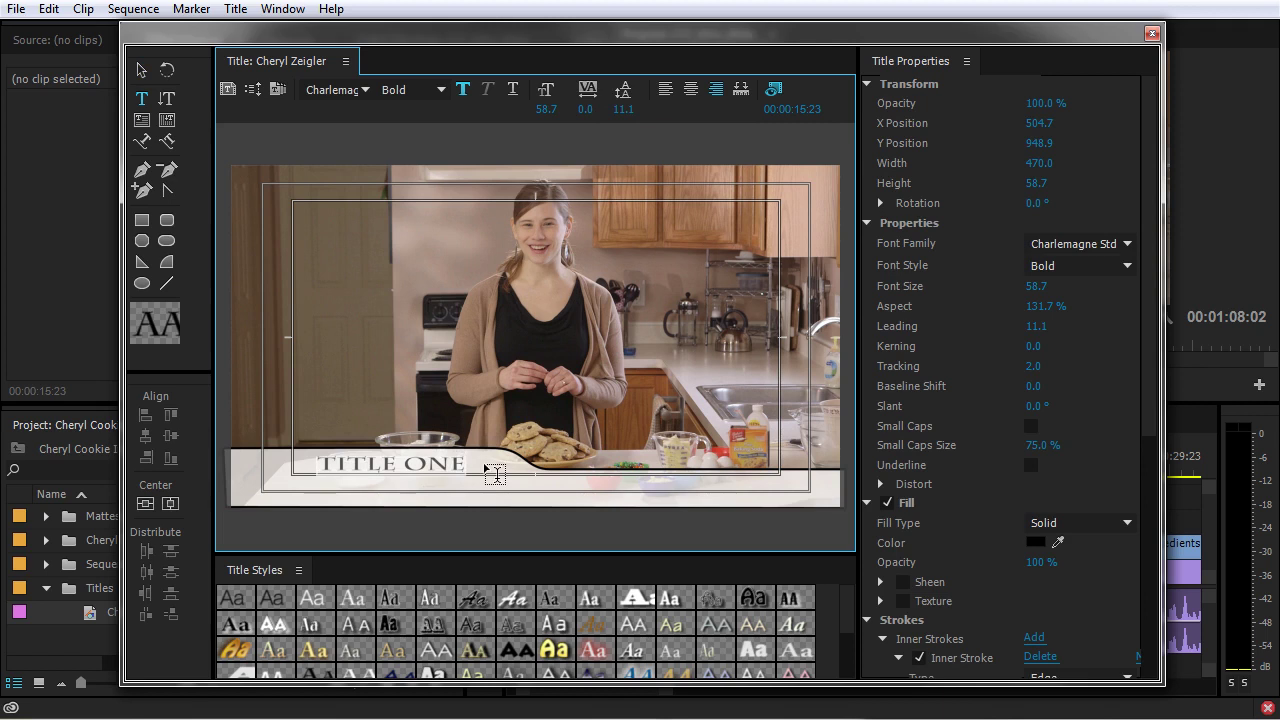
pyautogui.click(1098, 245)
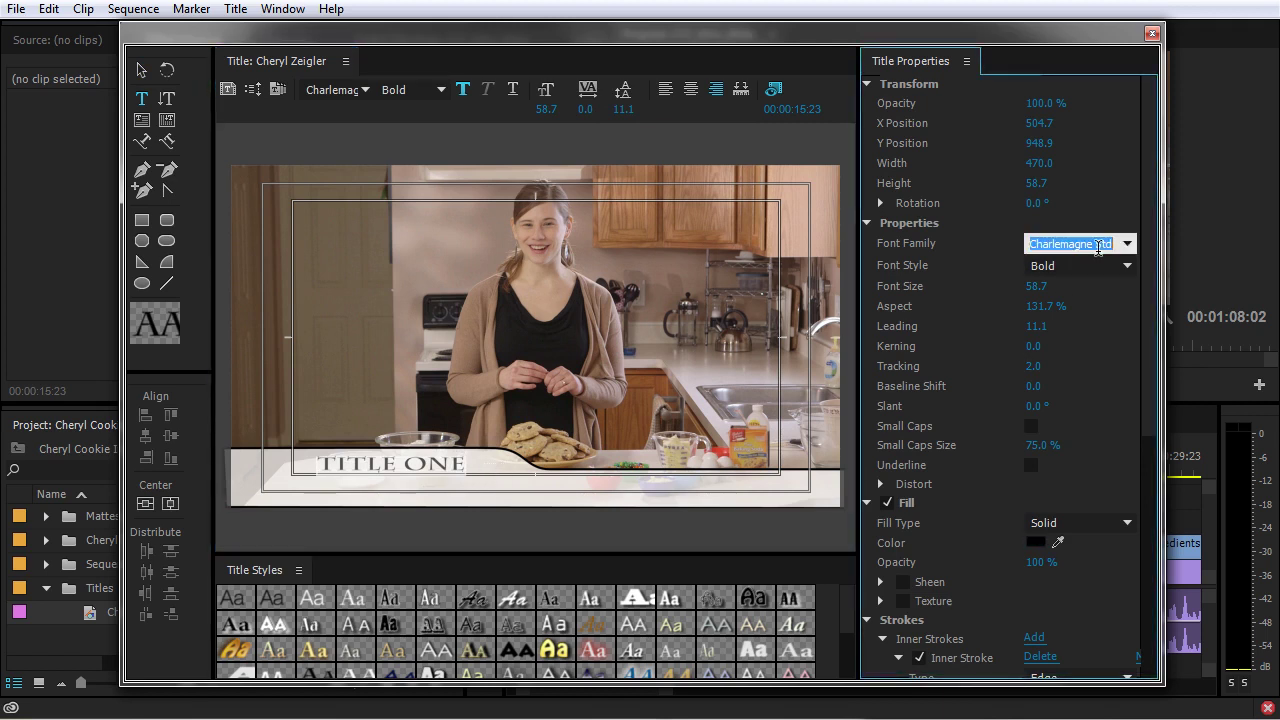
# Set the text font to Arial Narrow at size 89.9
pyautogui.write('Arial')
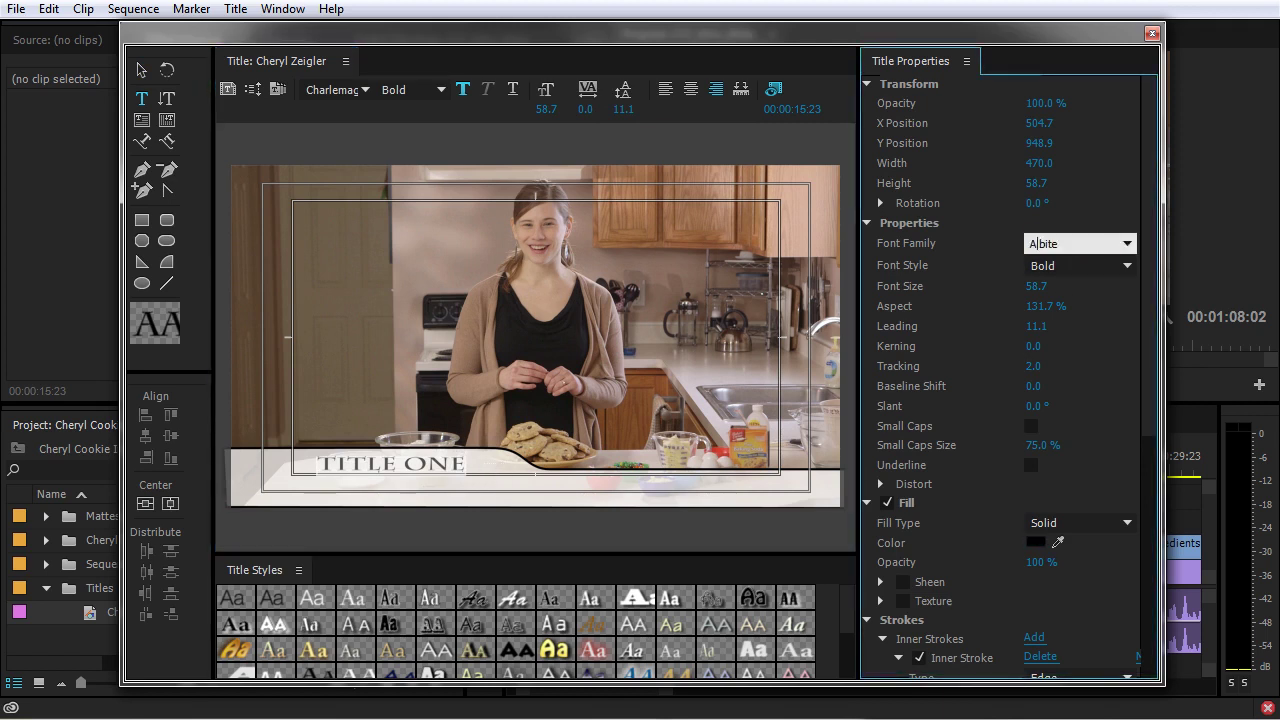
pyautogui.press('Tab')
pyautogui.click(1115, 262)
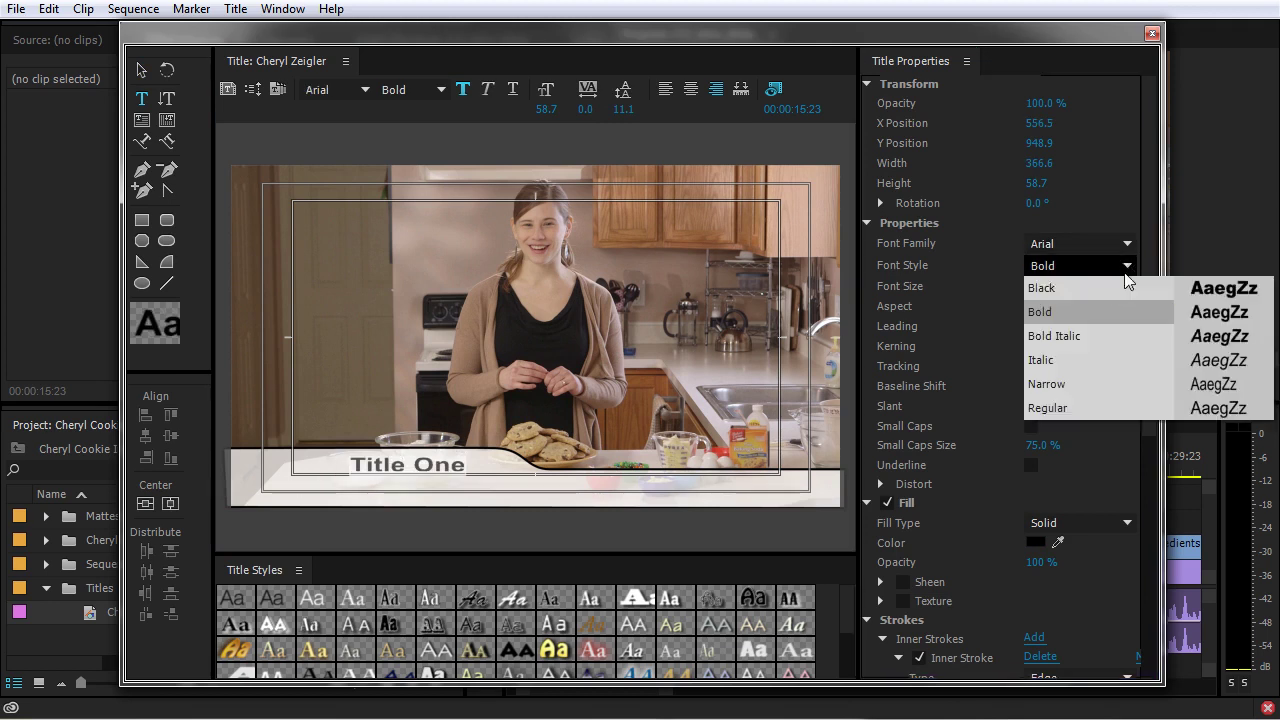
pyautogui.click(1077, 390)
pyautogui.moveTo(1035, 285); pyautogui.dragTo(1066, 285)
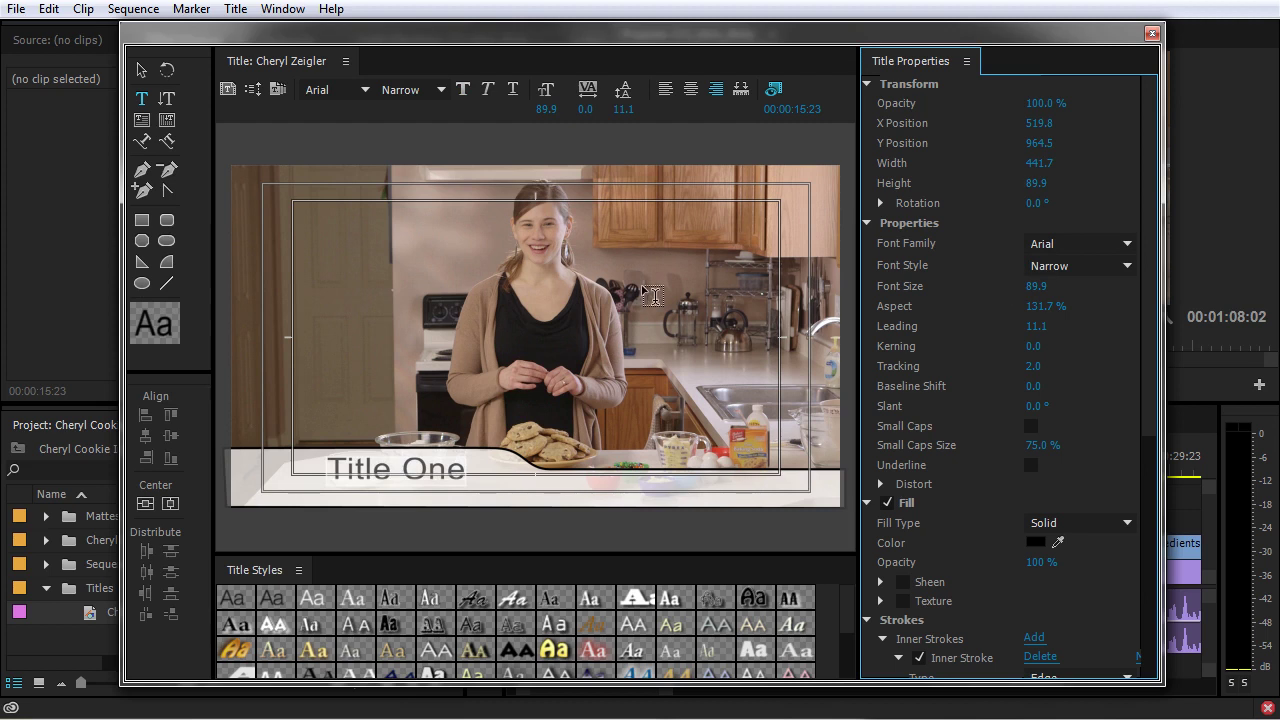
# Select everything in the title and delete the old text and lower-third shape
pyautogui.click(141, 70)
pyautogui.moveTo(436, 474); pyautogui.dragTo(438, 474)
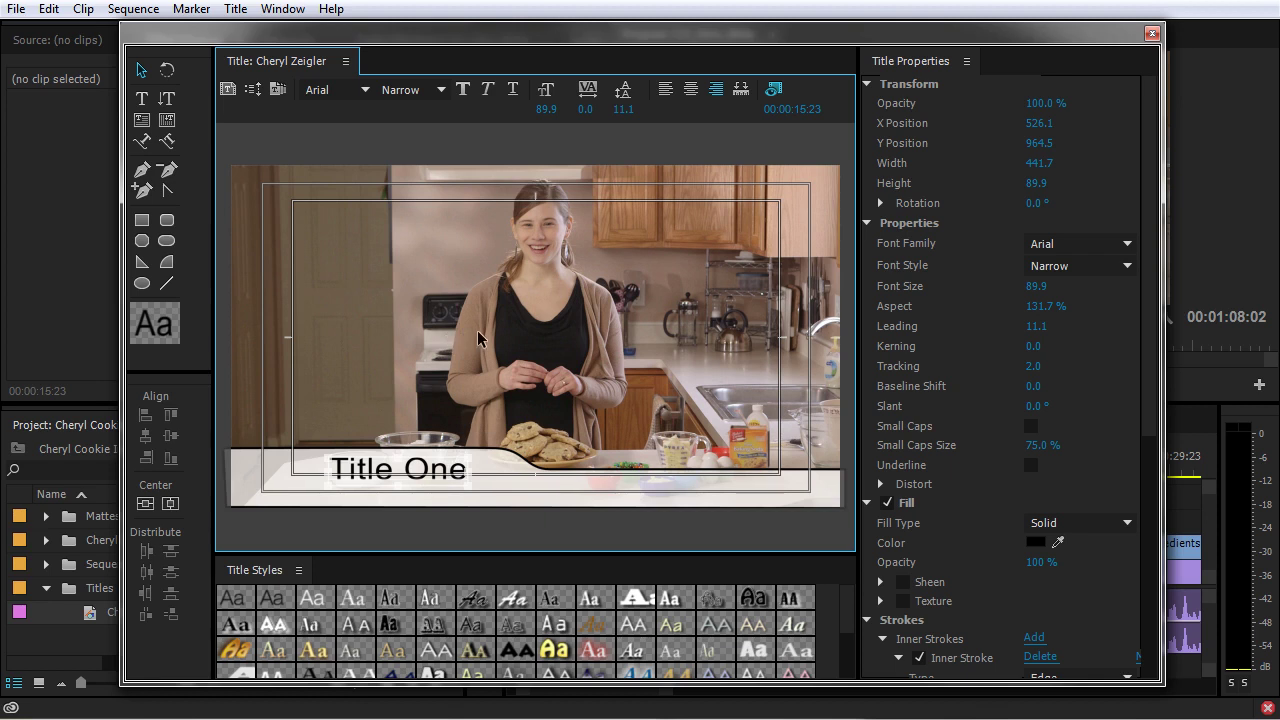
pyautogui.hotkey('ctrl', 'z')
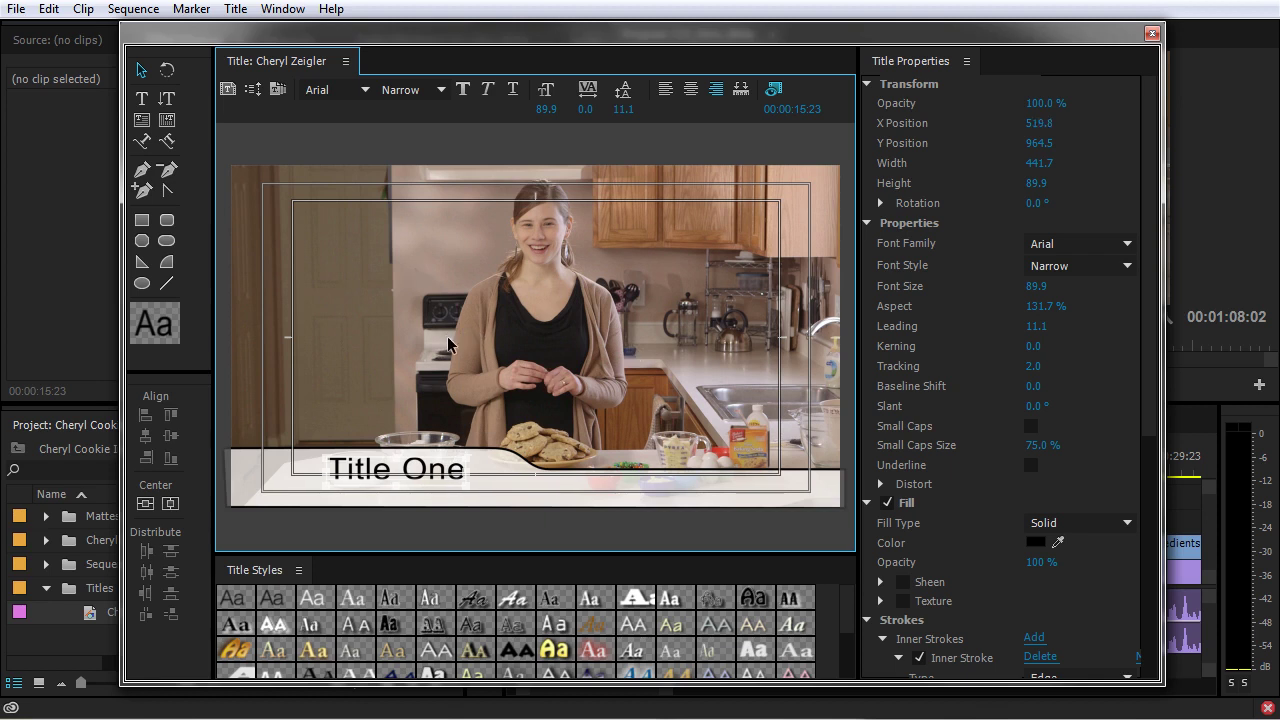
pyautogui.hotkey('ctrl', 'a')
pyautogui.press('Delete')
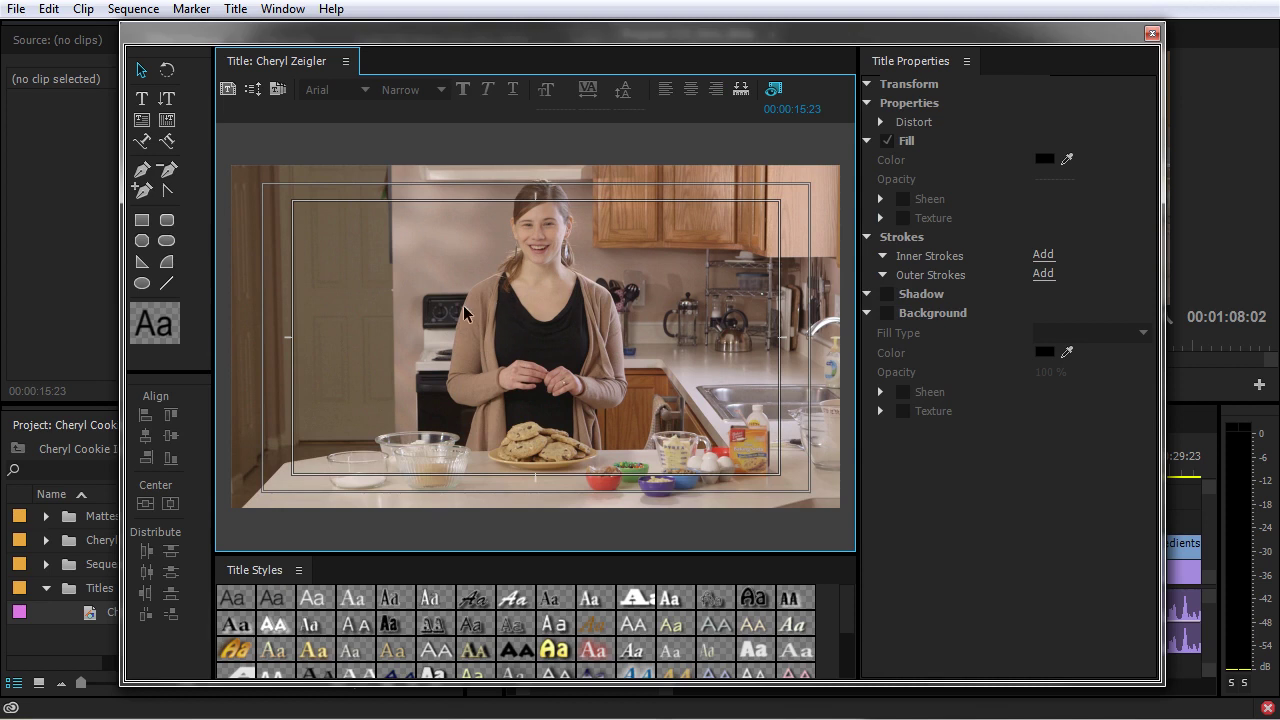
# Type the presenter's full name at the lower left and nudge it into place
pyautogui.click(141, 98)
pyautogui.click(281, 483)
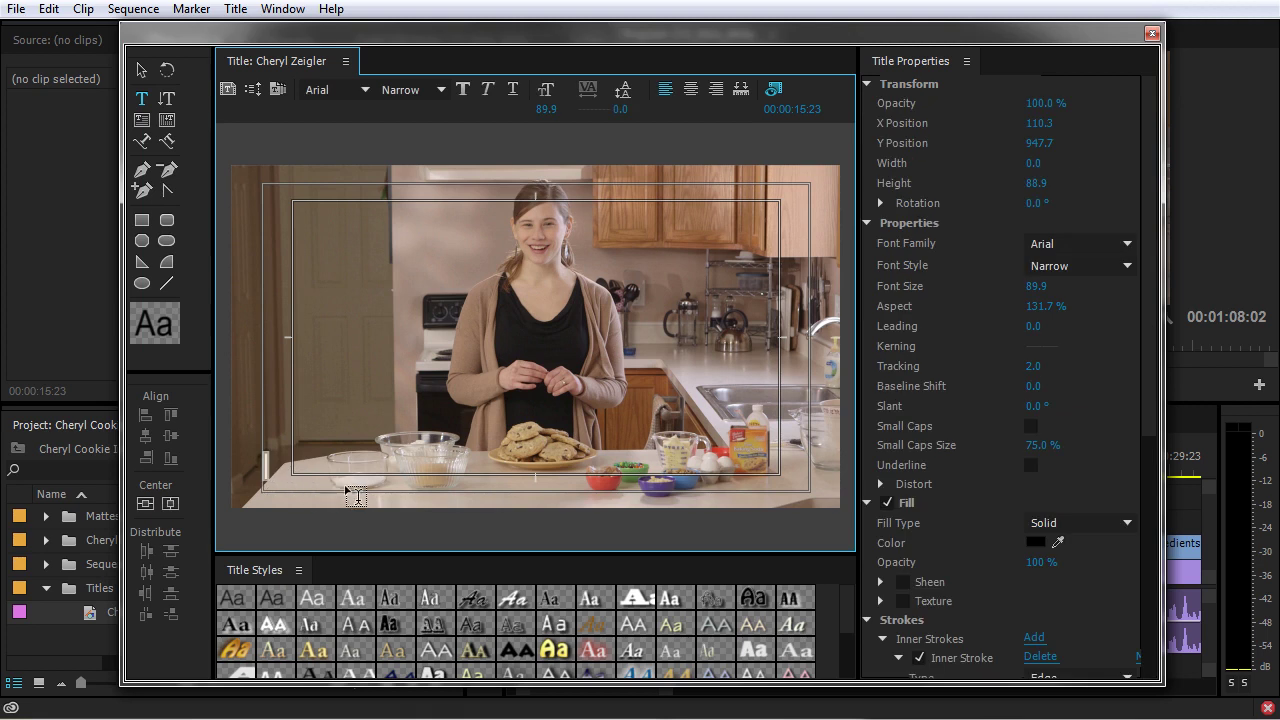
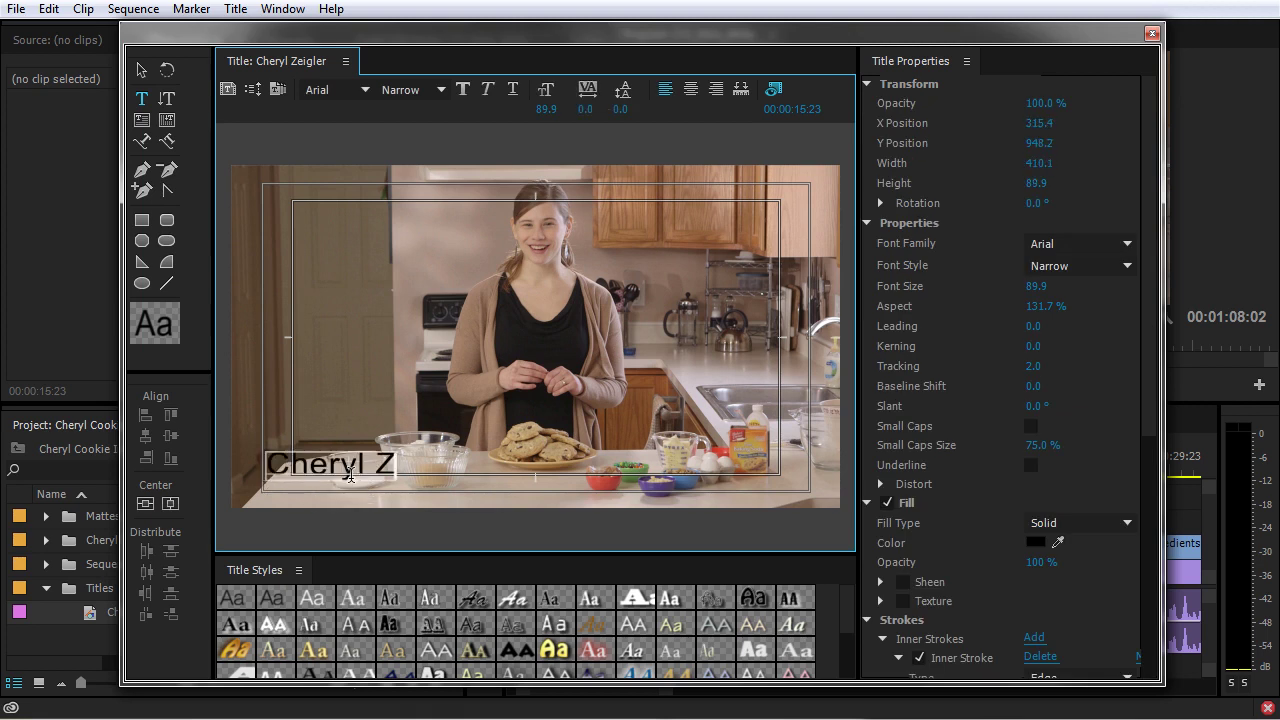
pyautogui.click(141, 70)
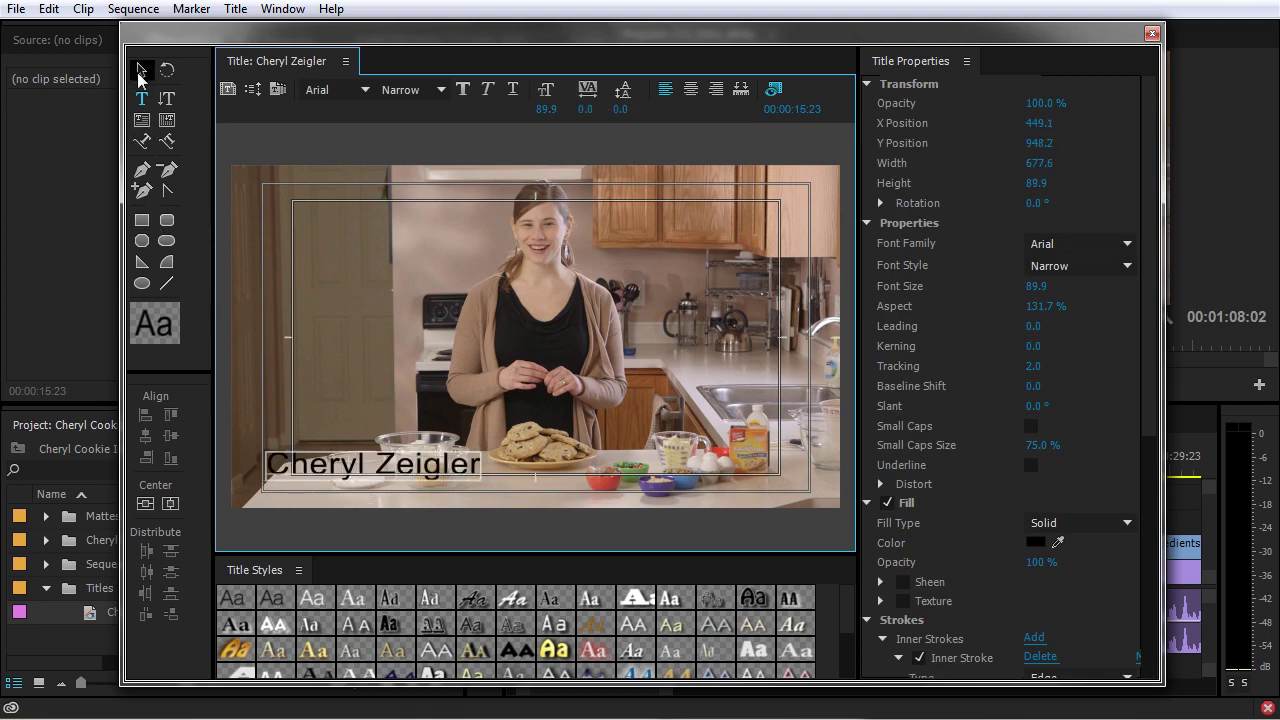
pyautogui.moveTo(416, 472); pyautogui.dragTo(402, 450)
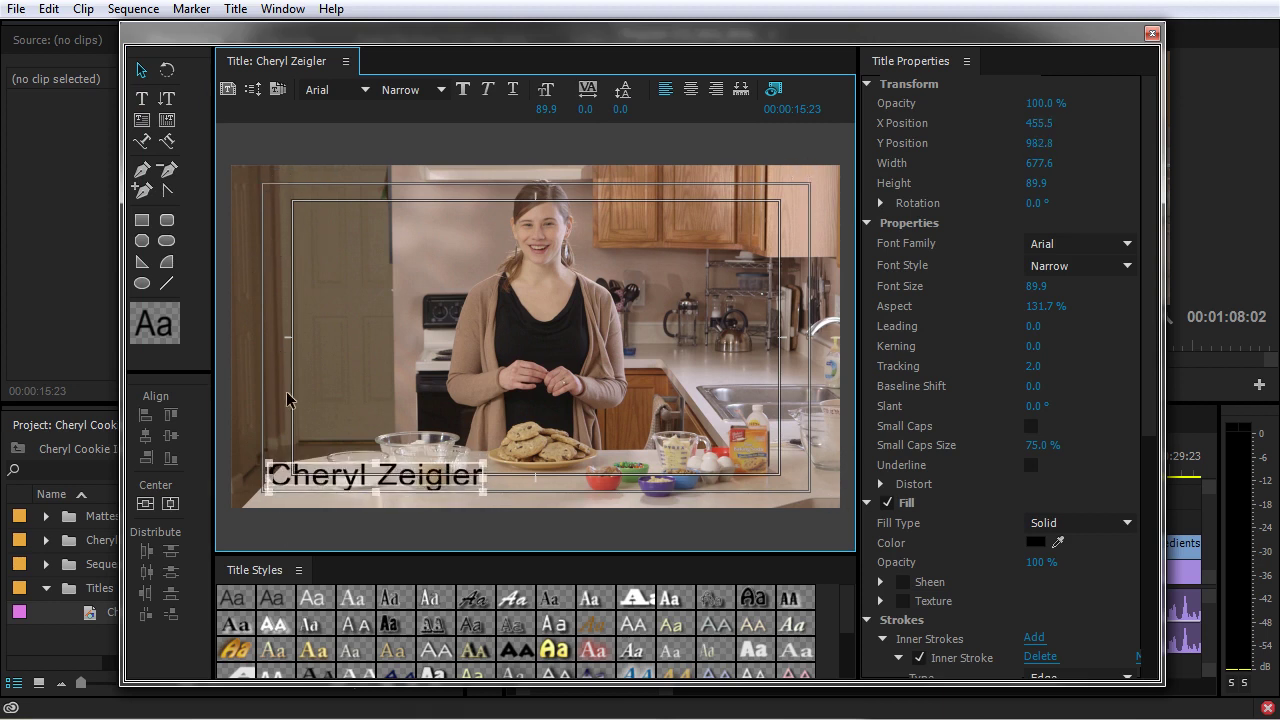
# Make the name text's fill colour white
pyautogui.click(1035, 542)
pyautogui.moveTo(523, 410); pyautogui.dragTo(286, 534)
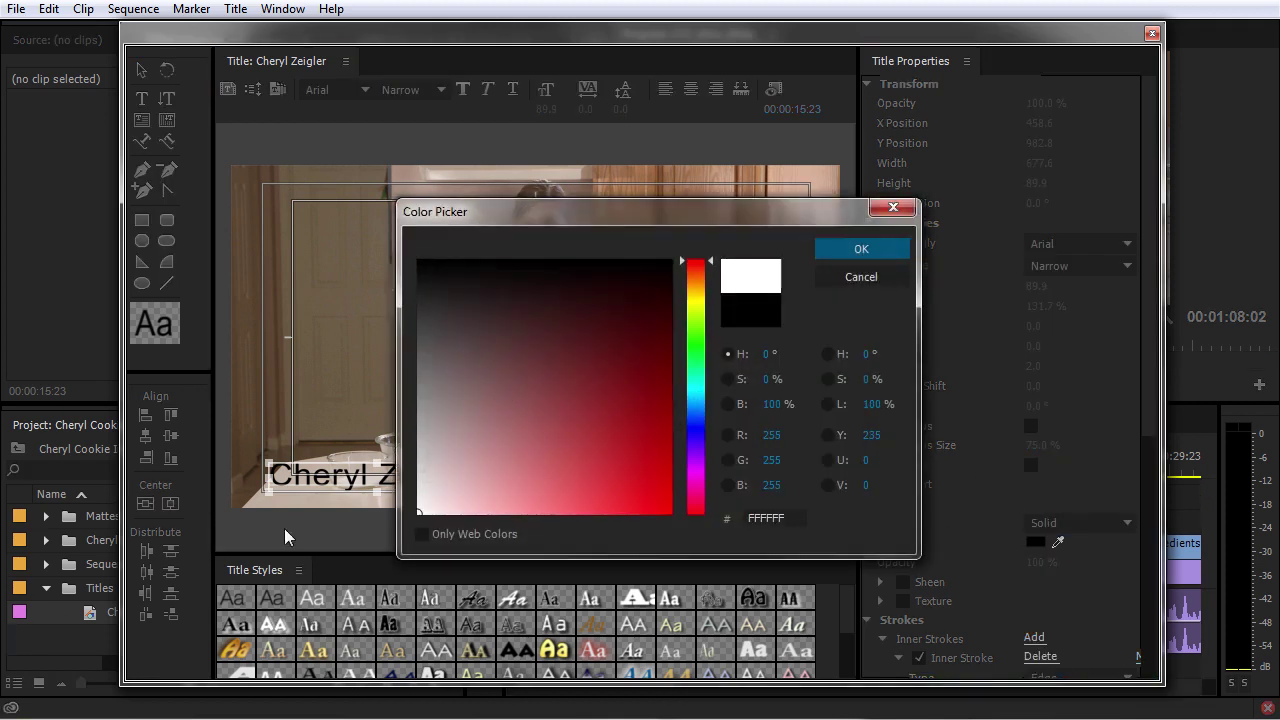
pyautogui.click(880, 255)
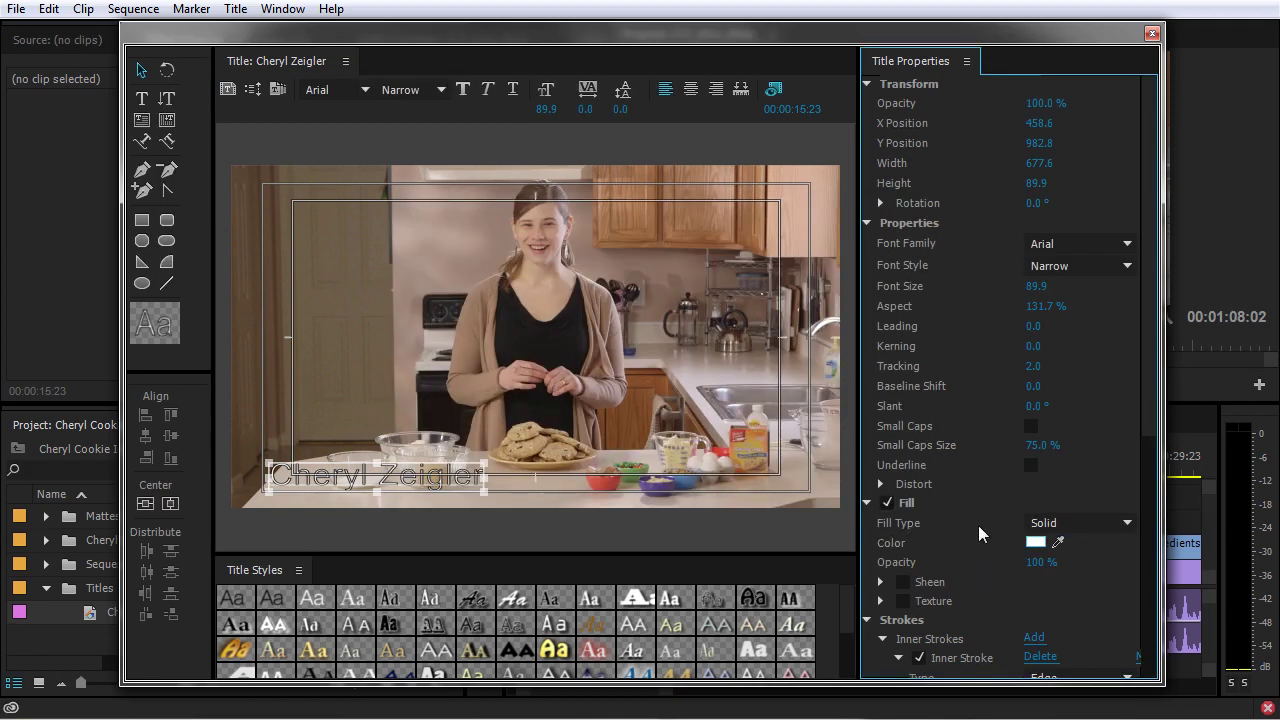
# Turn off the Inner Stroke and collapse the Strokes, Shadow and Background groups
pyautogui.scroll(-1, 970, 555)
pyautogui.scroll(-4, 904, 623)
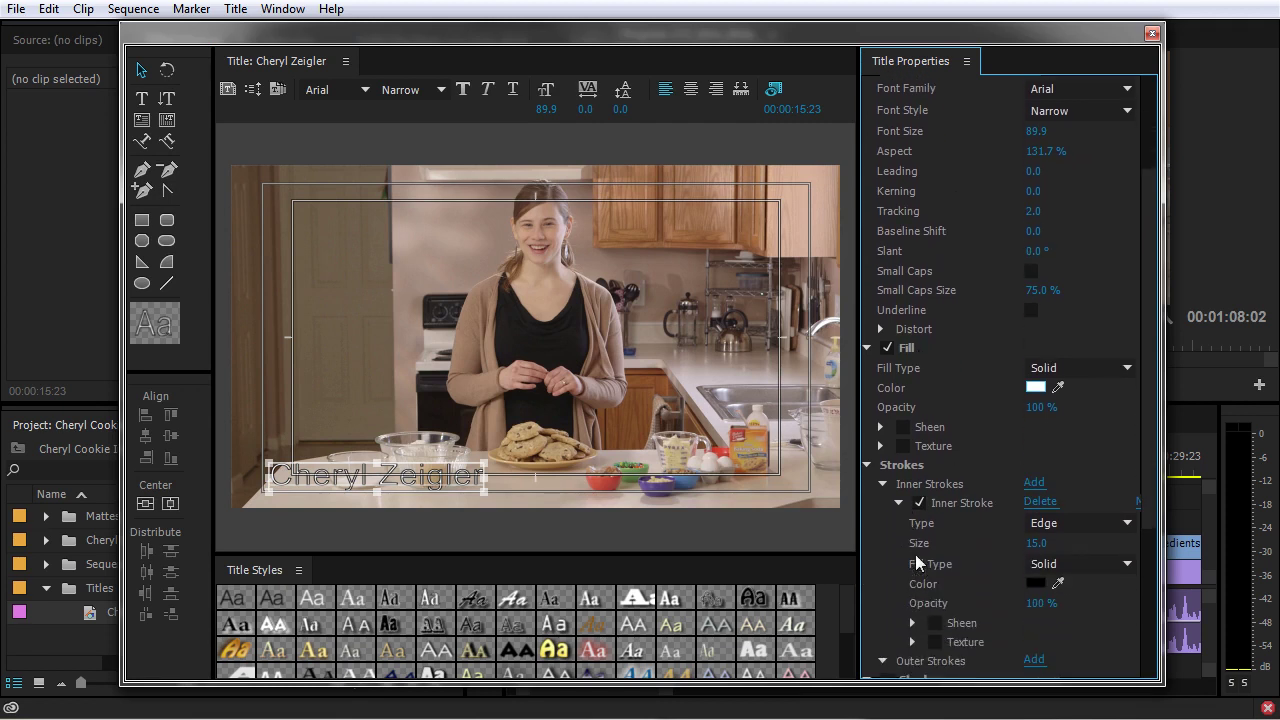
pyautogui.click(919, 503)
pyautogui.click(898, 503)
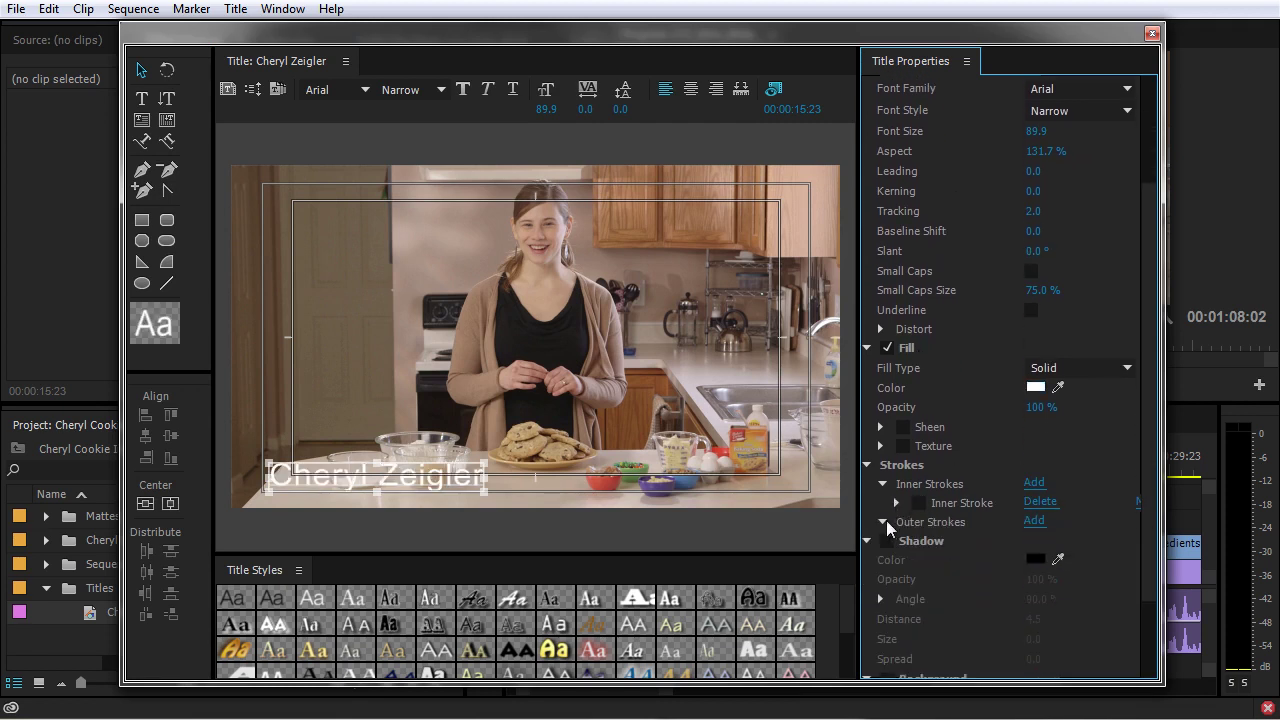
pyautogui.click(881, 484)
pyautogui.click(866, 465)
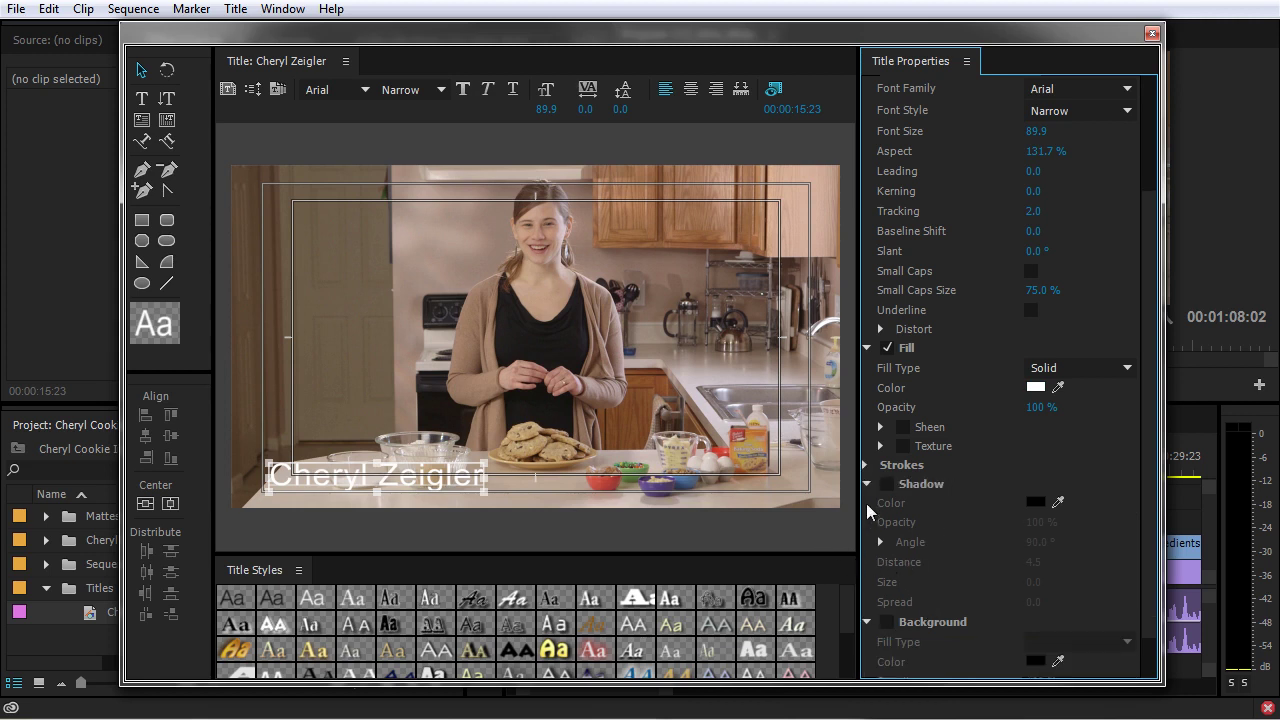
pyautogui.click(869, 484)
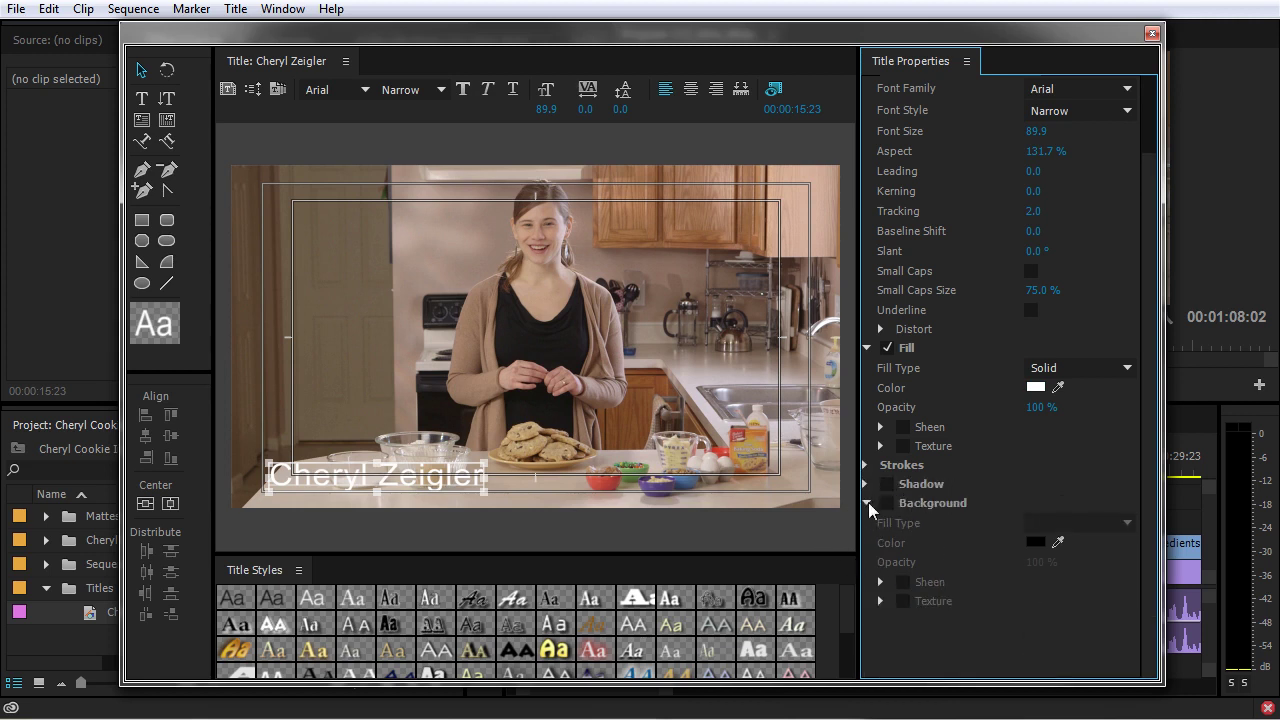
pyautogui.click(867, 503)
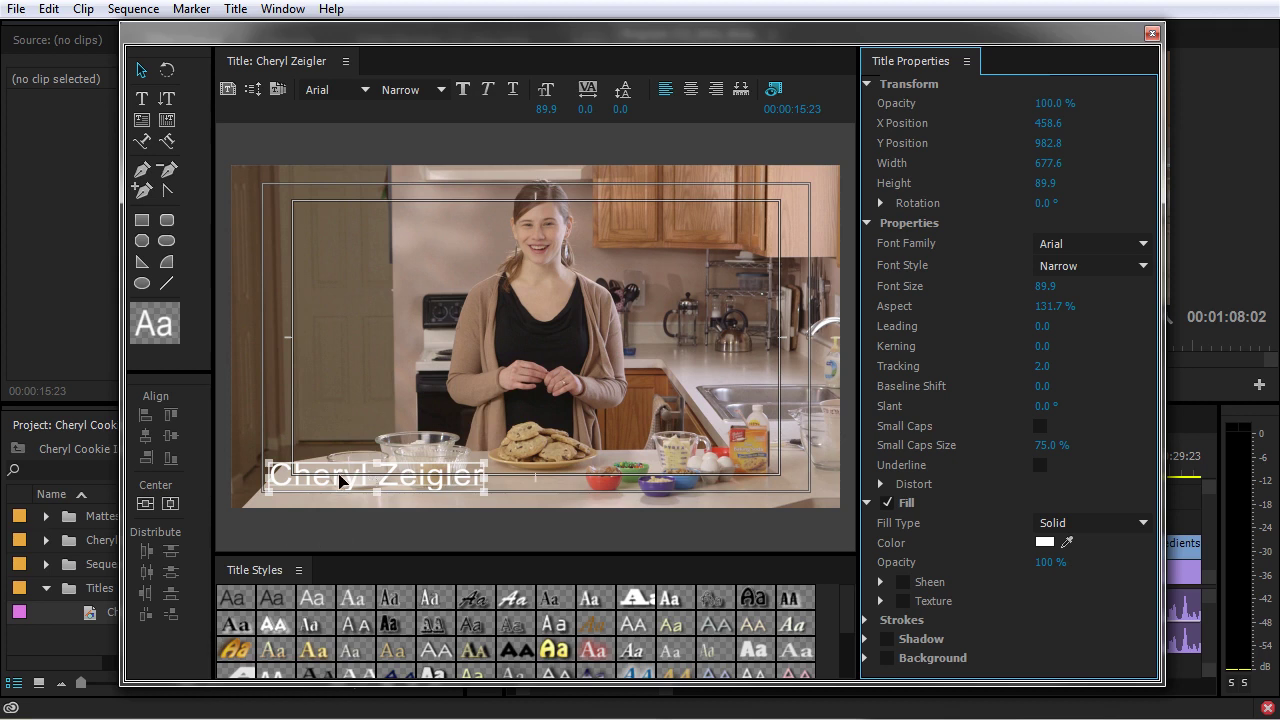
# Draw a black rectangle bar across the bottom of the frame
pyautogui.click(141, 222)
pyautogui.moveTo(222, 440); pyautogui.dragTo(852, 503)
pyautogui.click(1044, 321)
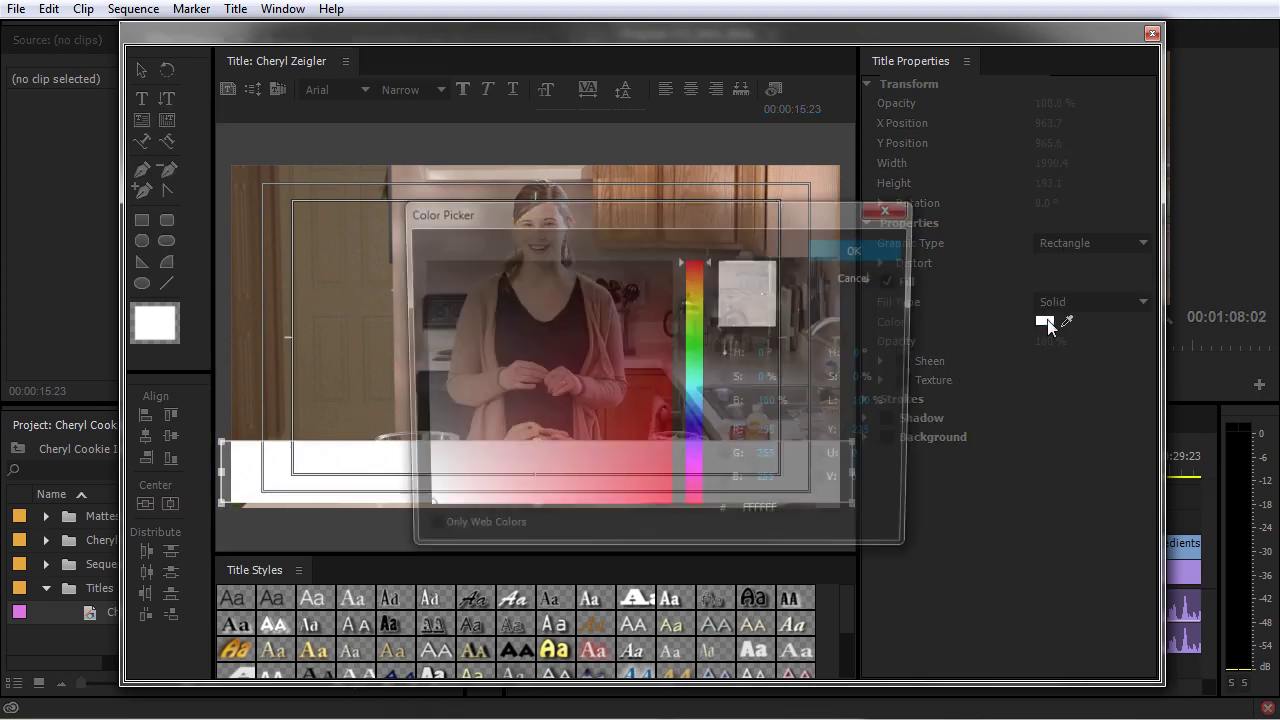
pyautogui.moveTo(520, 312); pyautogui.dragTo(207, 199)
pyautogui.click(830, 249)
# Send the black bar behind the presenter's name text
pyautogui.click(698, 462)
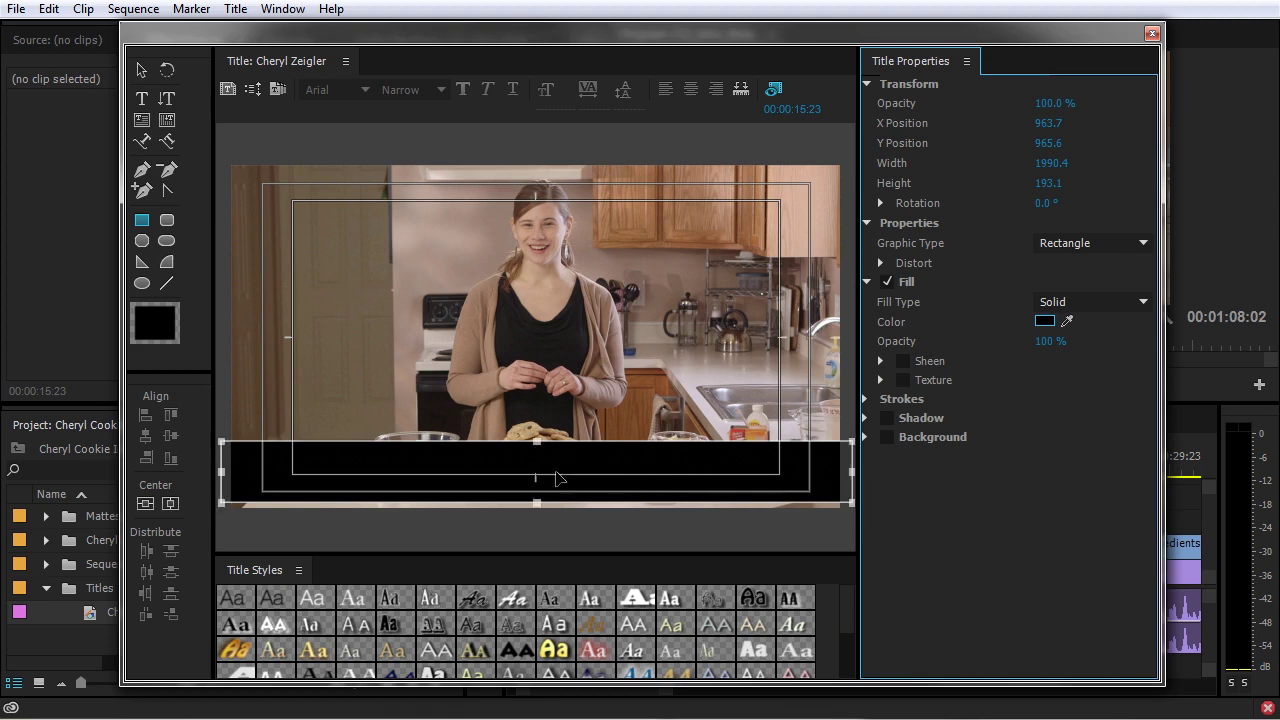
pyautogui.rightClick(646, 460)
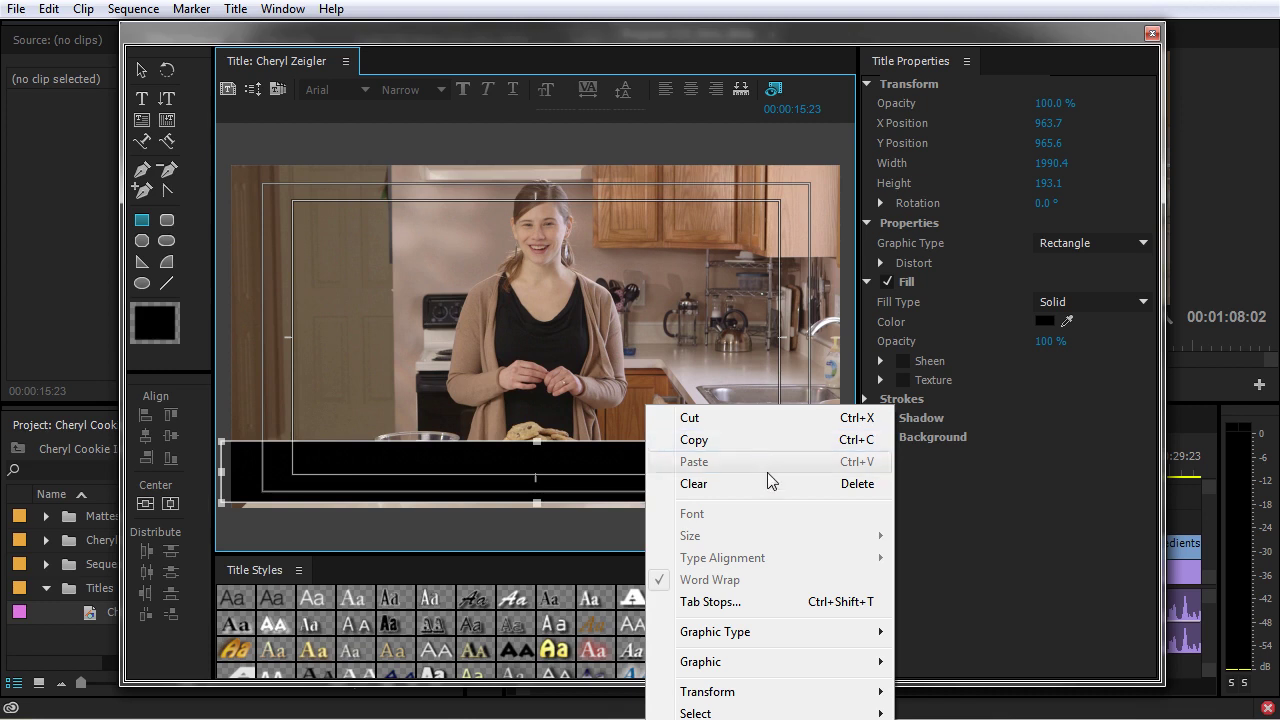
pyautogui.click(545, 366)
pyautogui.press('v')
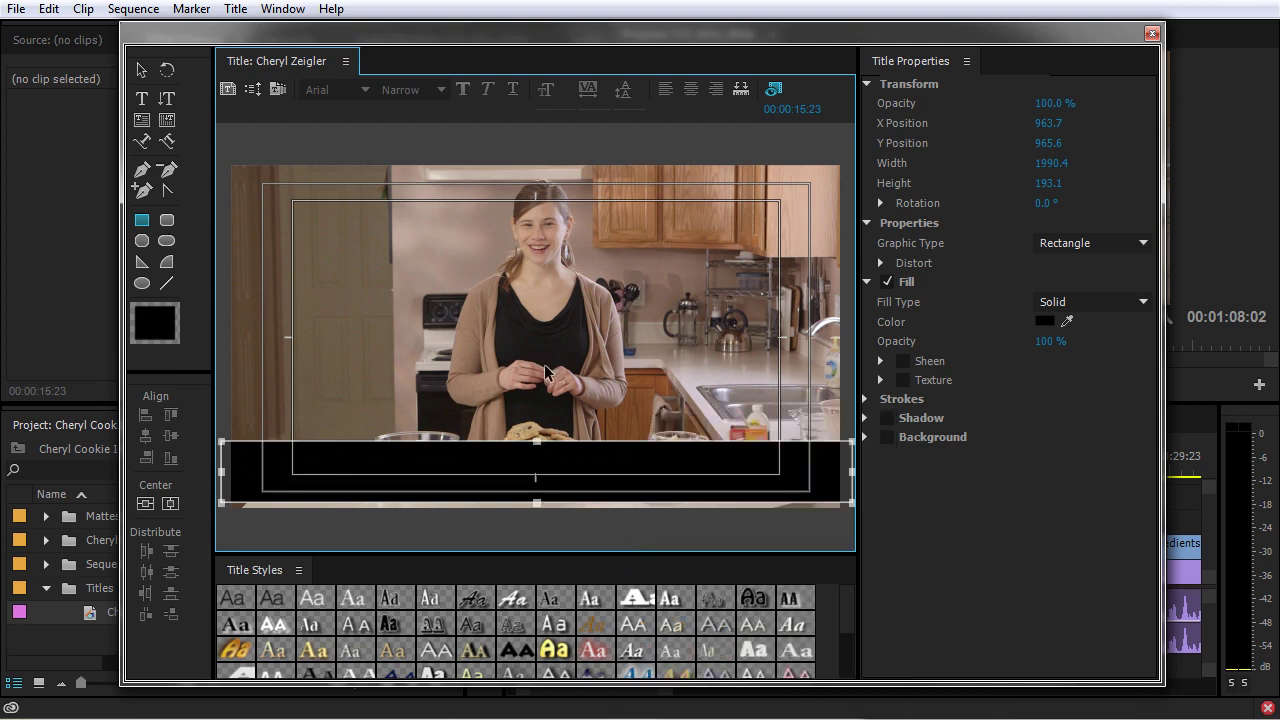
pyautogui.hotkey('ctrl', 'v')
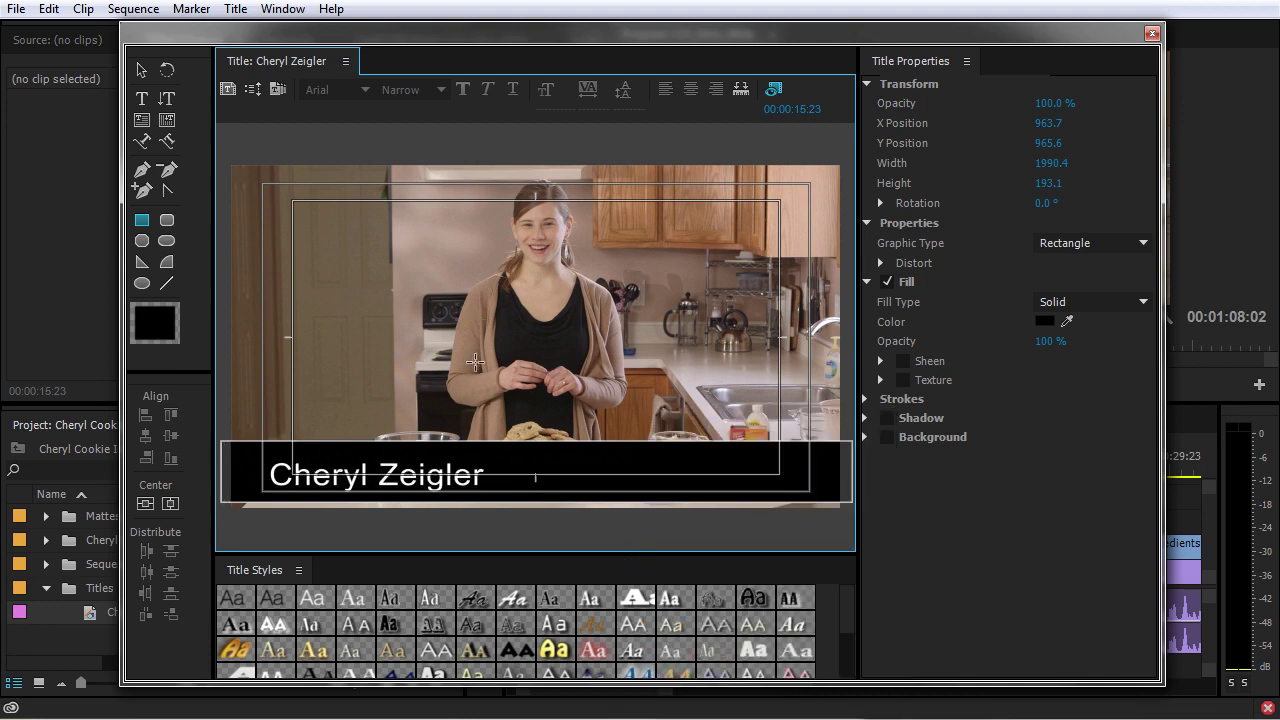
# Shrink the bar to height 155.3 and vertically centre the name on it
pyautogui.click(604, 443)
pyautogui.click(141, 70)
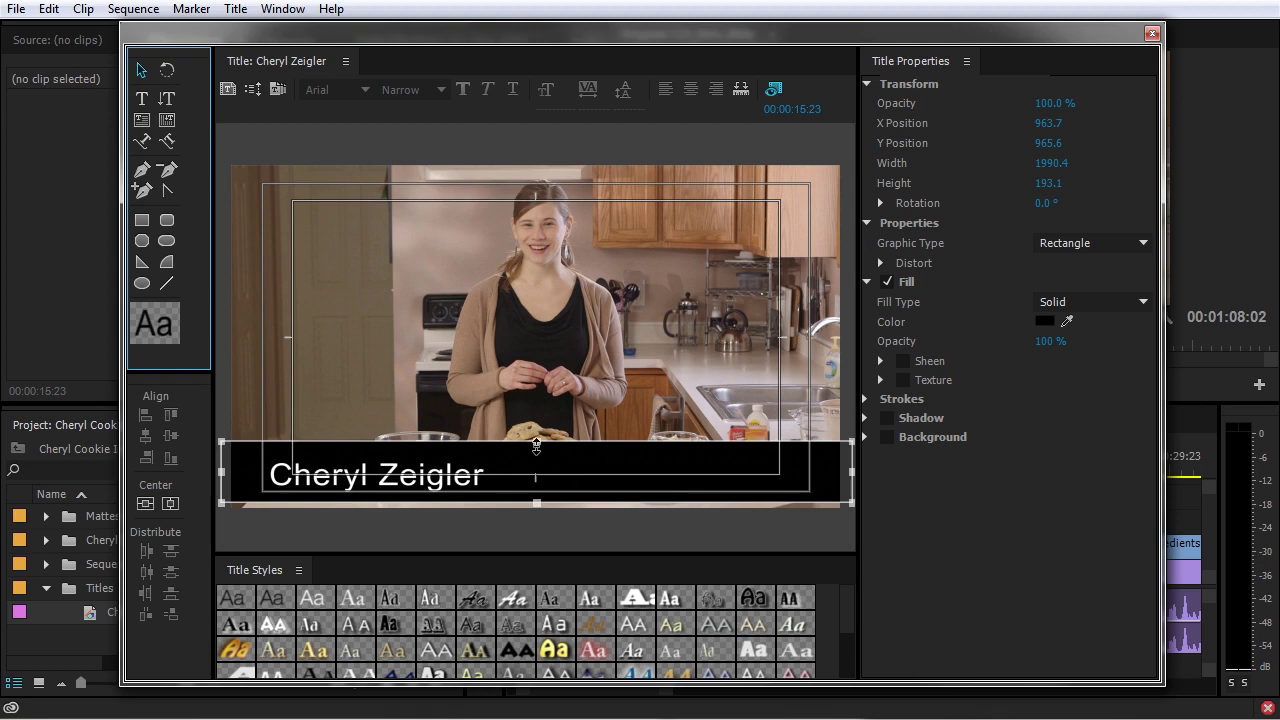
pyautogui.moveTo(536, 445); pyautogui.dragTo(536, 453)
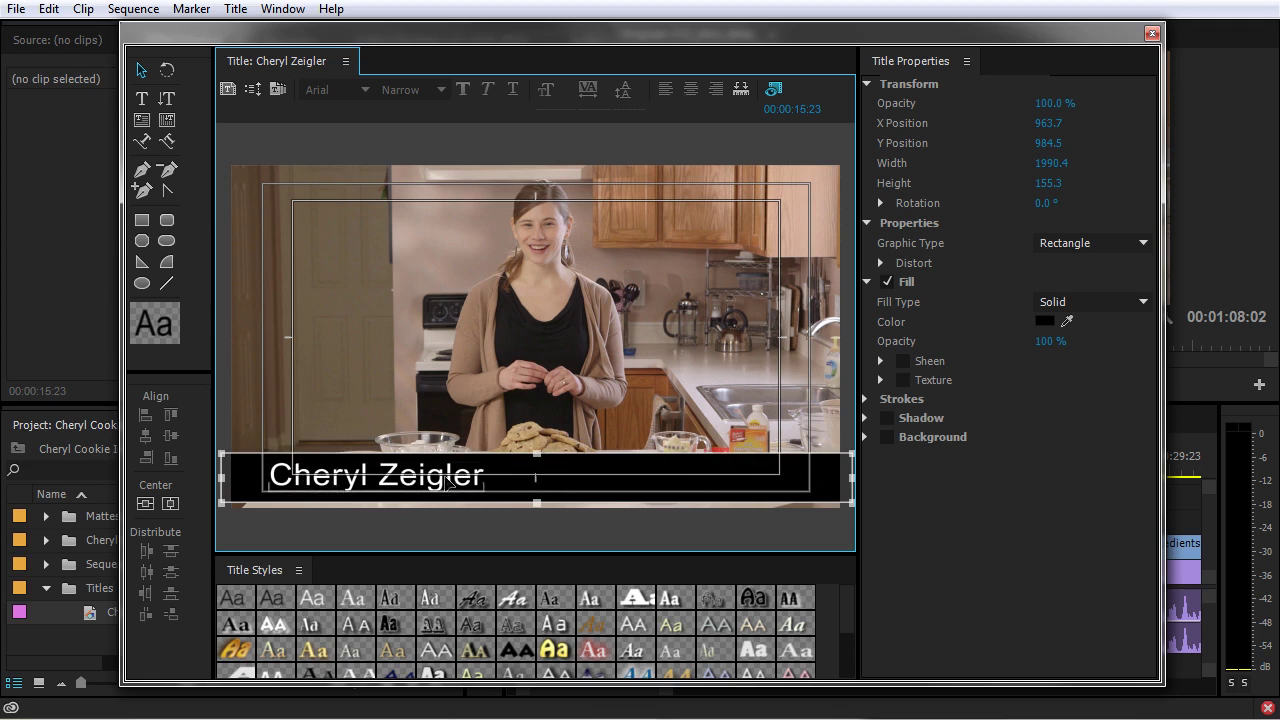
pyautogui.moveTo(595, 415); pyautogui.dragTo(390, 523)
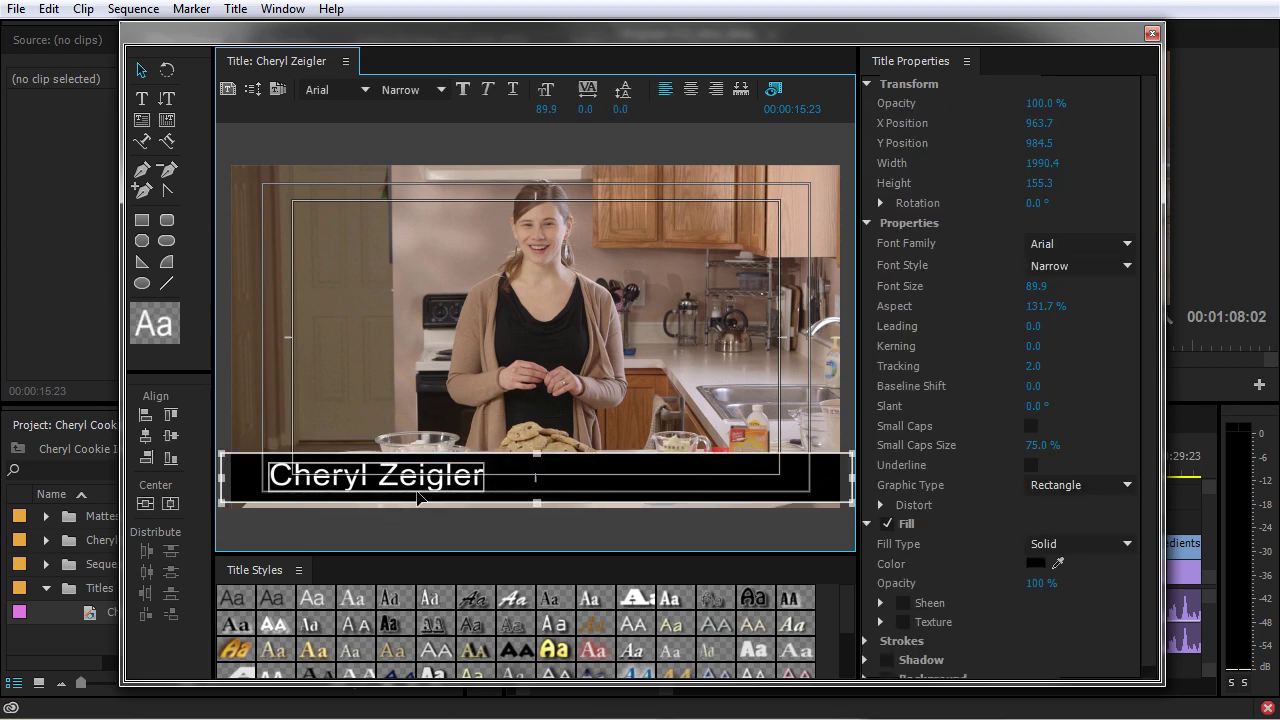
pyautogui.click(170, 437)
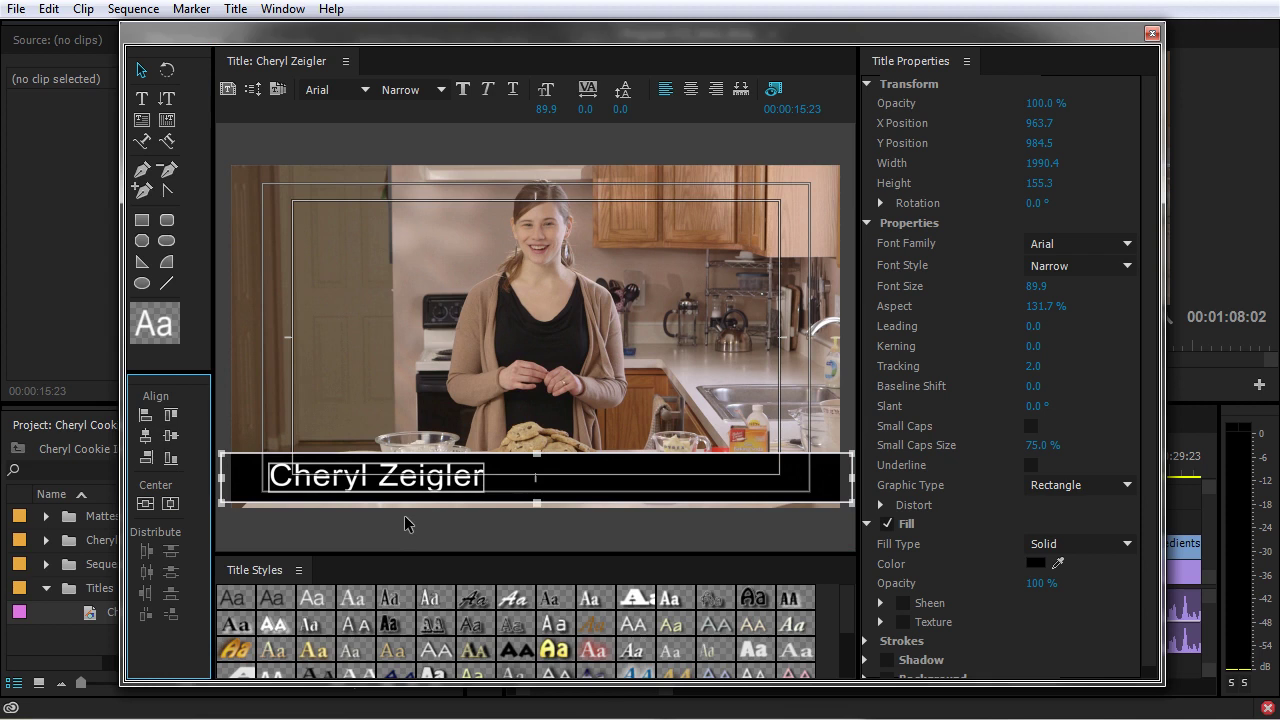
pyautogui.click(589, 496)
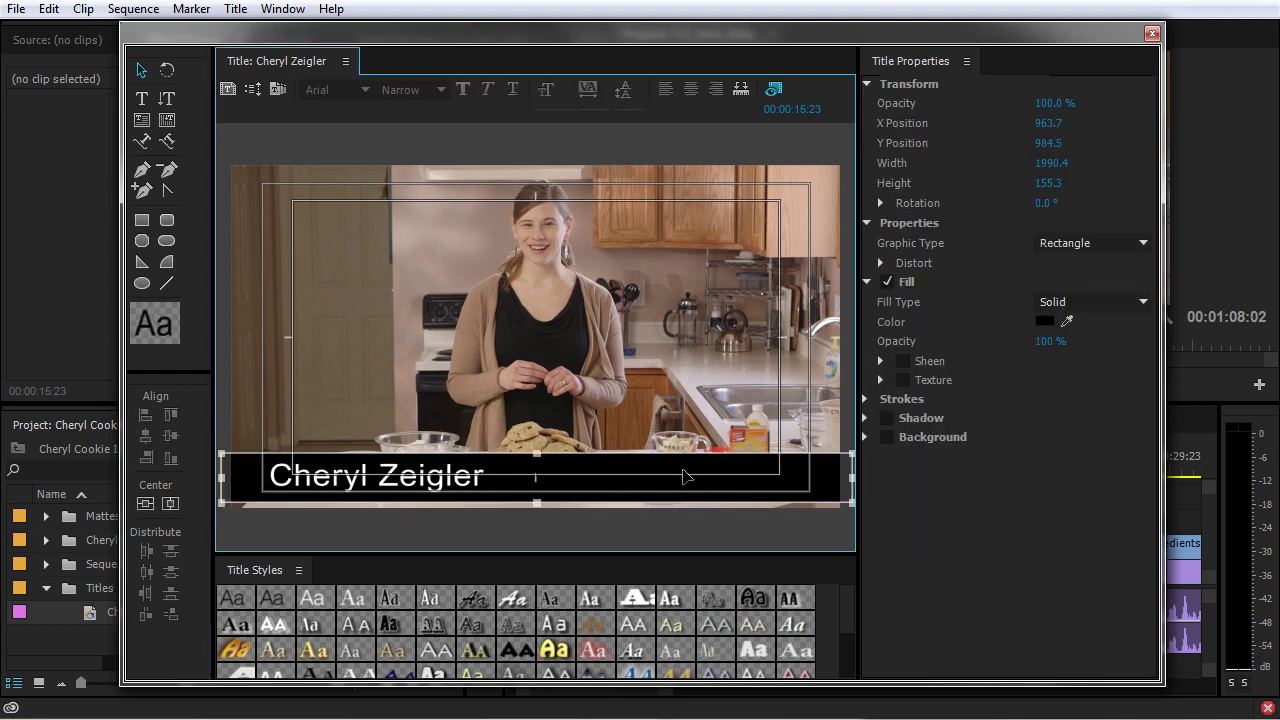
# Change the bar's fill type to a 4 Color Gradient
pyautogui.moveTo(1050, 342)
pyautogui.mouseDown()
pyautogui.moveTo(1024, 342)
pyautogui.moveTo(1056, 341)
pyautogui.mouseUp()
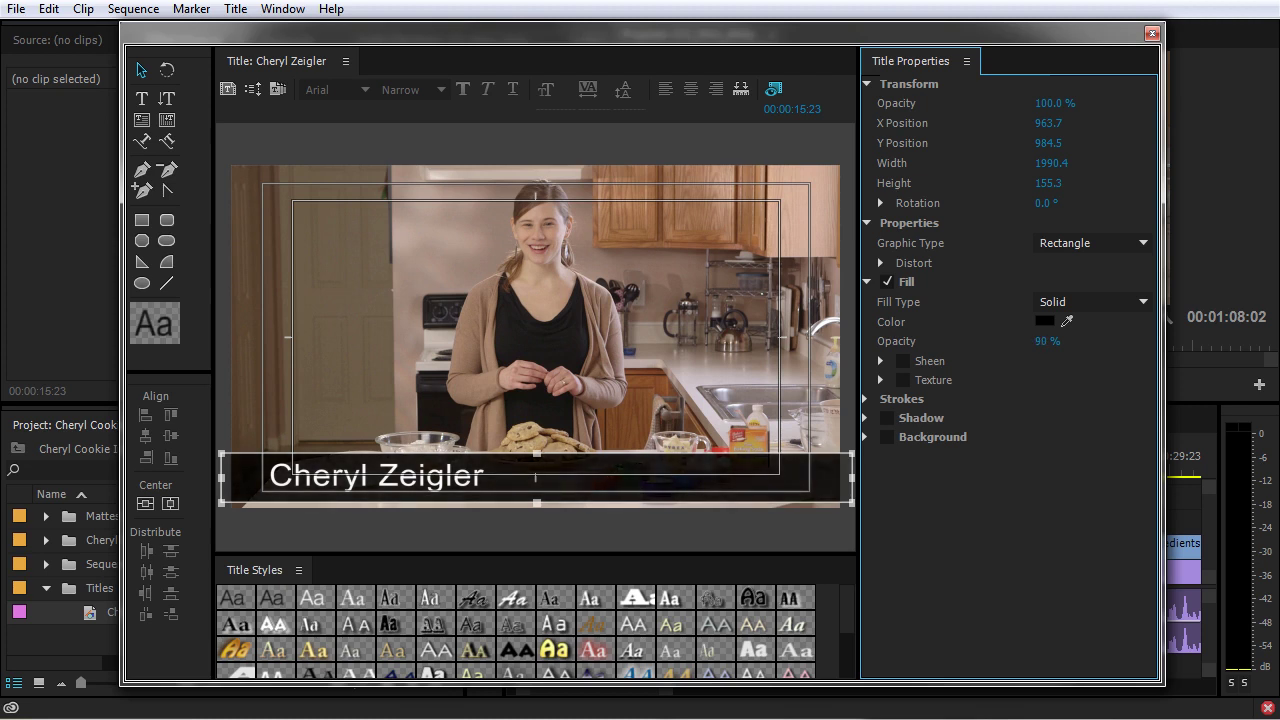
pyautogui.click(1062, 302)
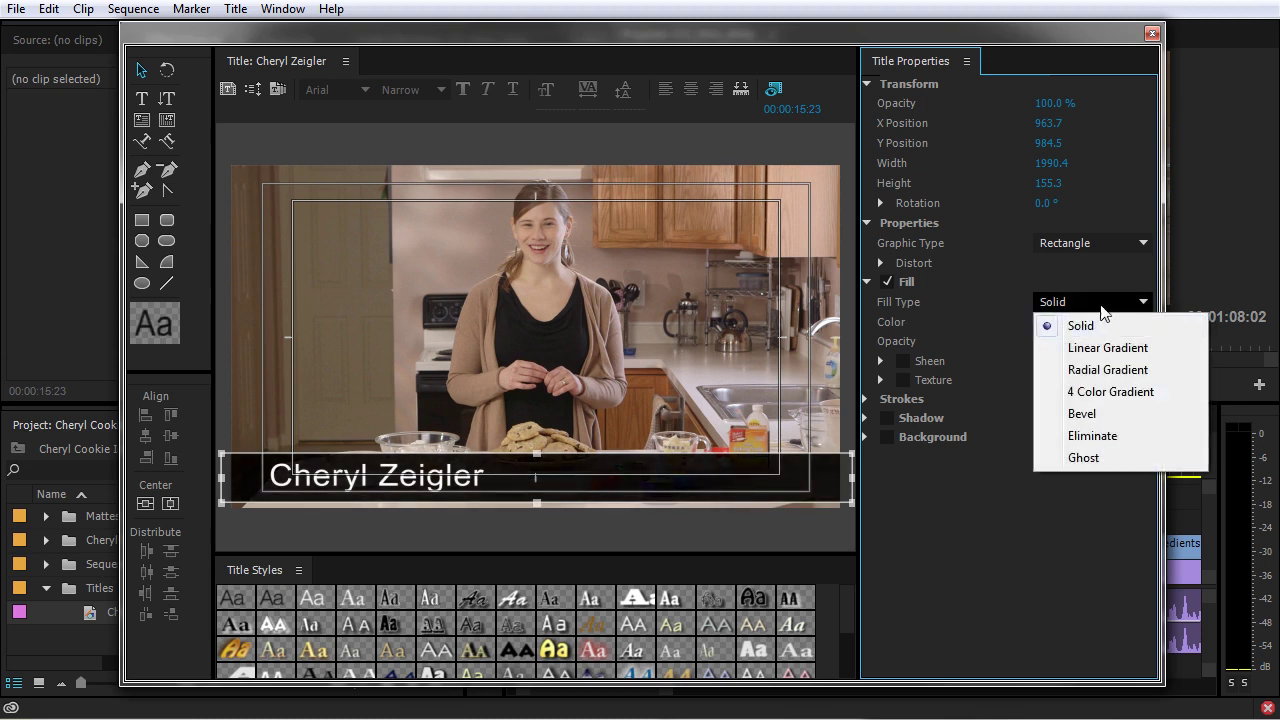
pyautogui.click(1104, 348)
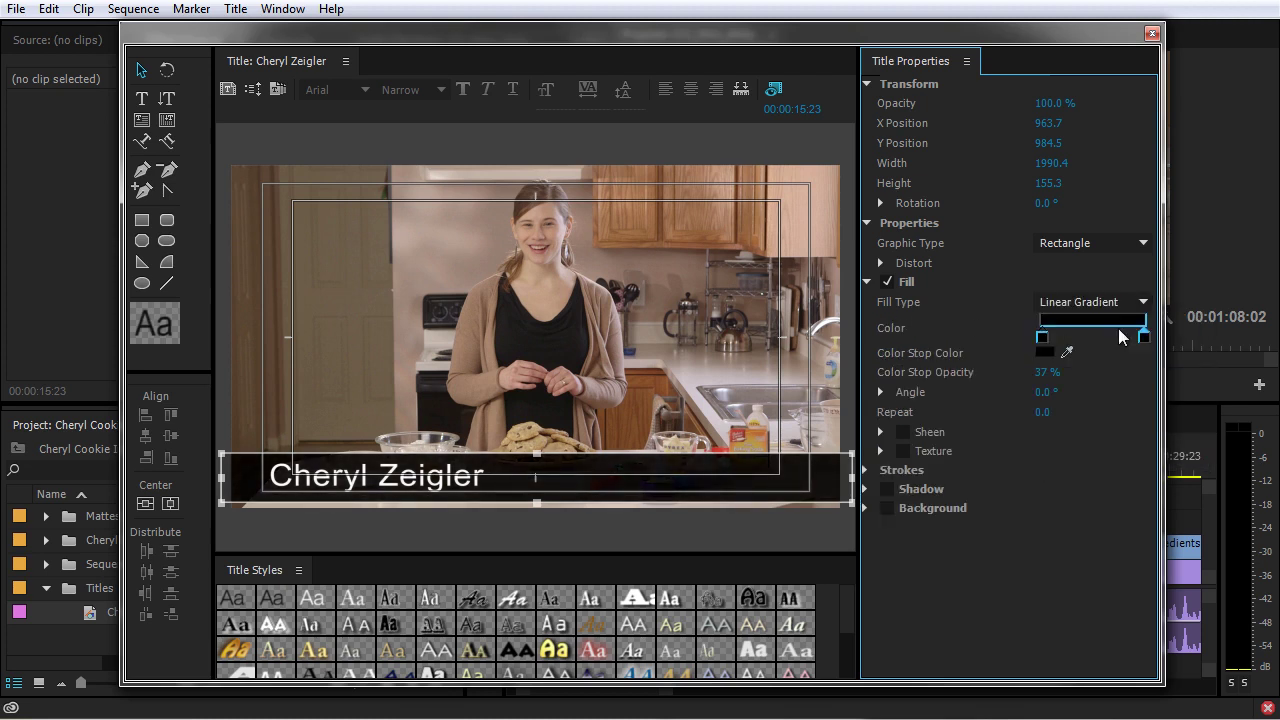
pyautogui.click(1120, 301)
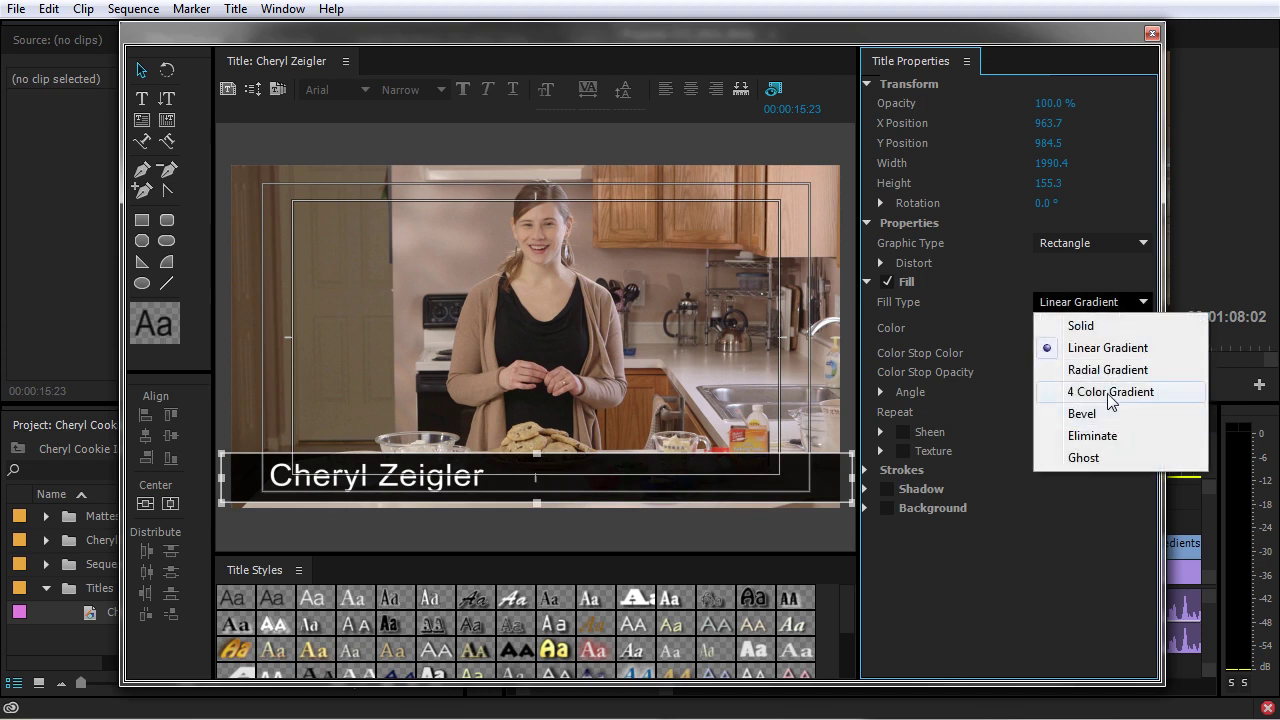
pyautogui.click(1100, 391)
# Set the colour stop opacities to 100 %, 90 % and 34 %, then place the title on V3
pyautogui.click(1144, 323)
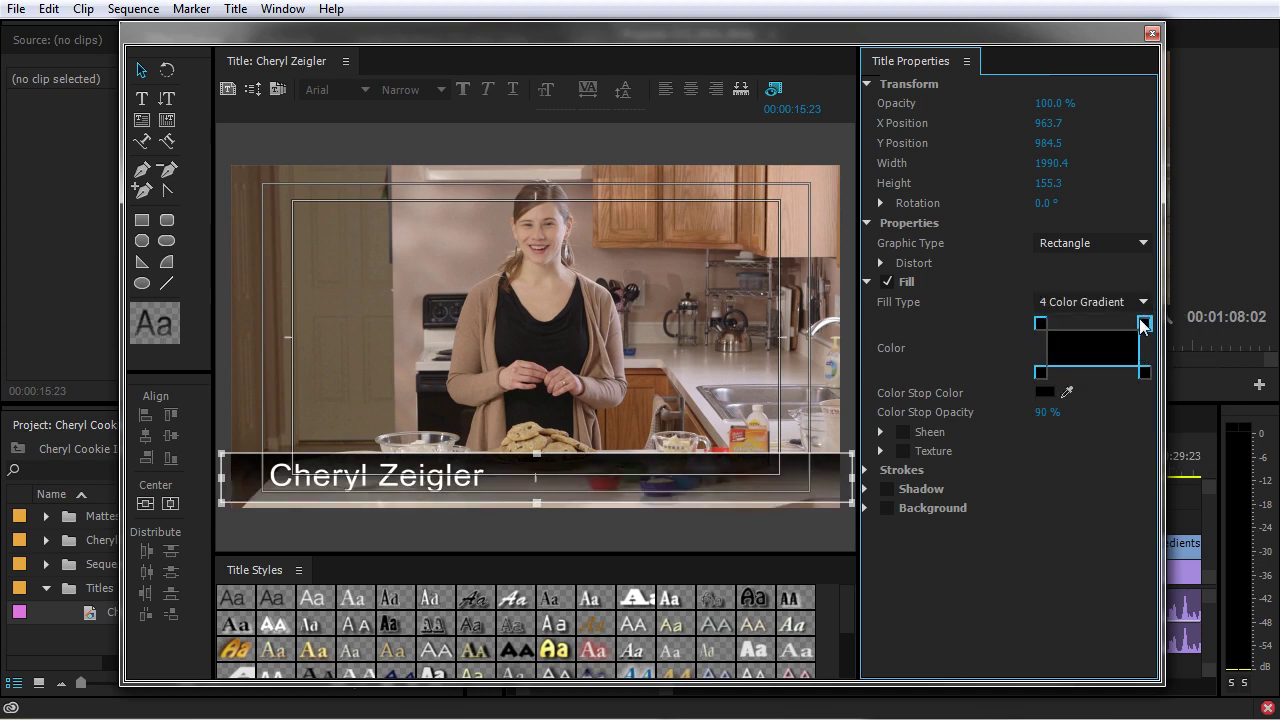
pyautogui.moveTo(1048, 418); pyautogui.dragTo(1150, 411)
pyautogui.click(1040, 373)
pyautogui.click(1048, 412)
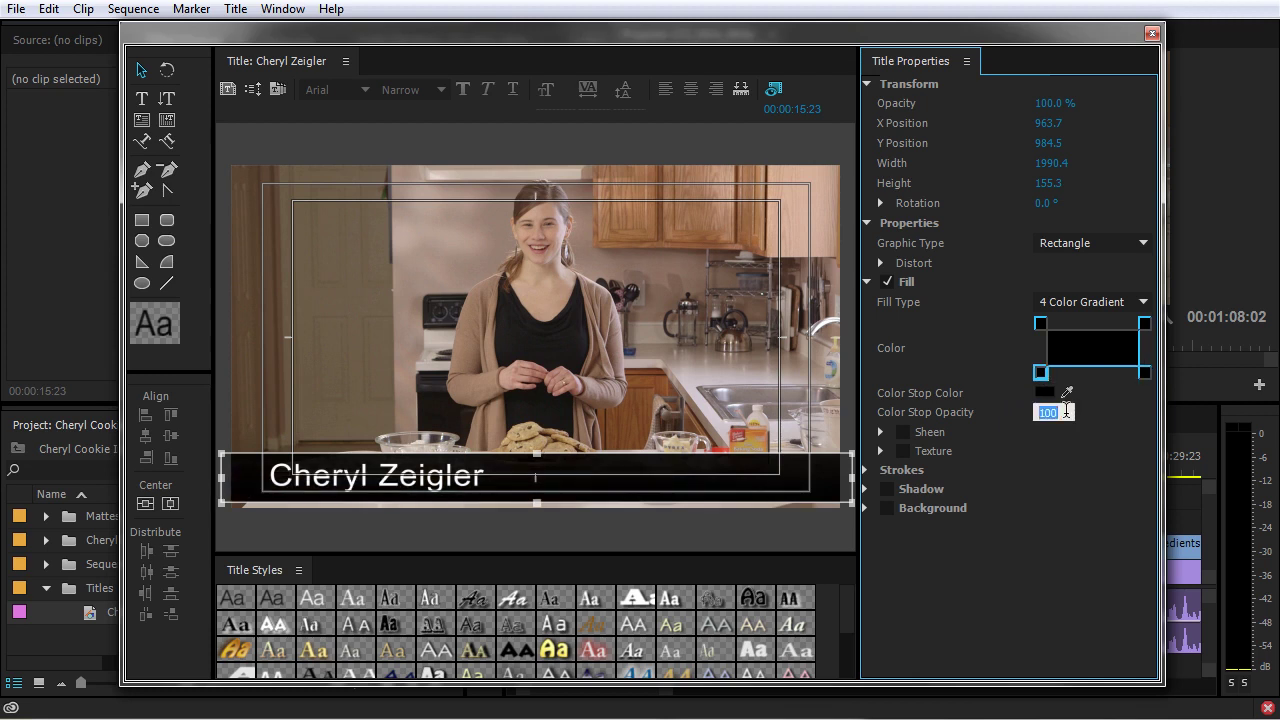
pyautogui.write('90')
pyautogui.click(1045, 322)
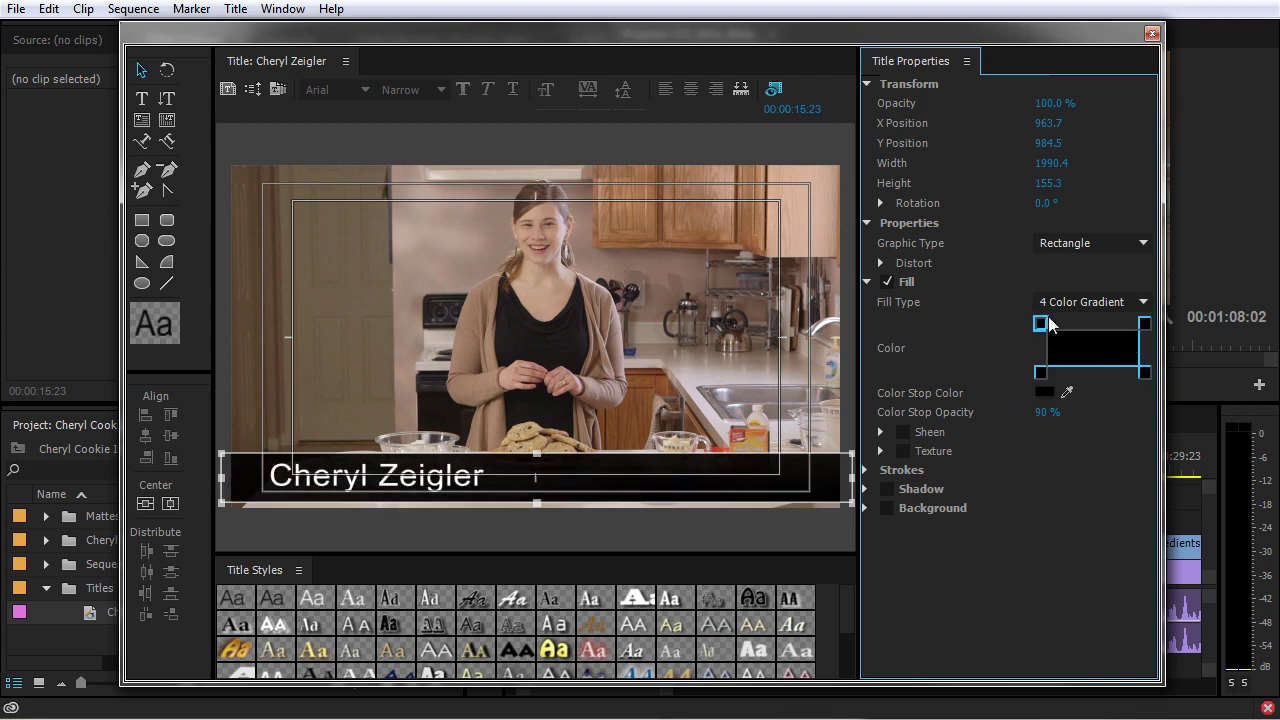
pyautogui.click(1144, 373)
pyautogui.moveTo(1052, 423); pyautogui.dragTo(1012, 414)
pyautogui.click(1145, 324)
pyautogui.click(1152, 33)
pyautogui.moveTo(120, 612); pyautogui.dragTo(790, 531)
# Overwrite the presenter title onto track V3 and preview it
pyautogui.press('Up')
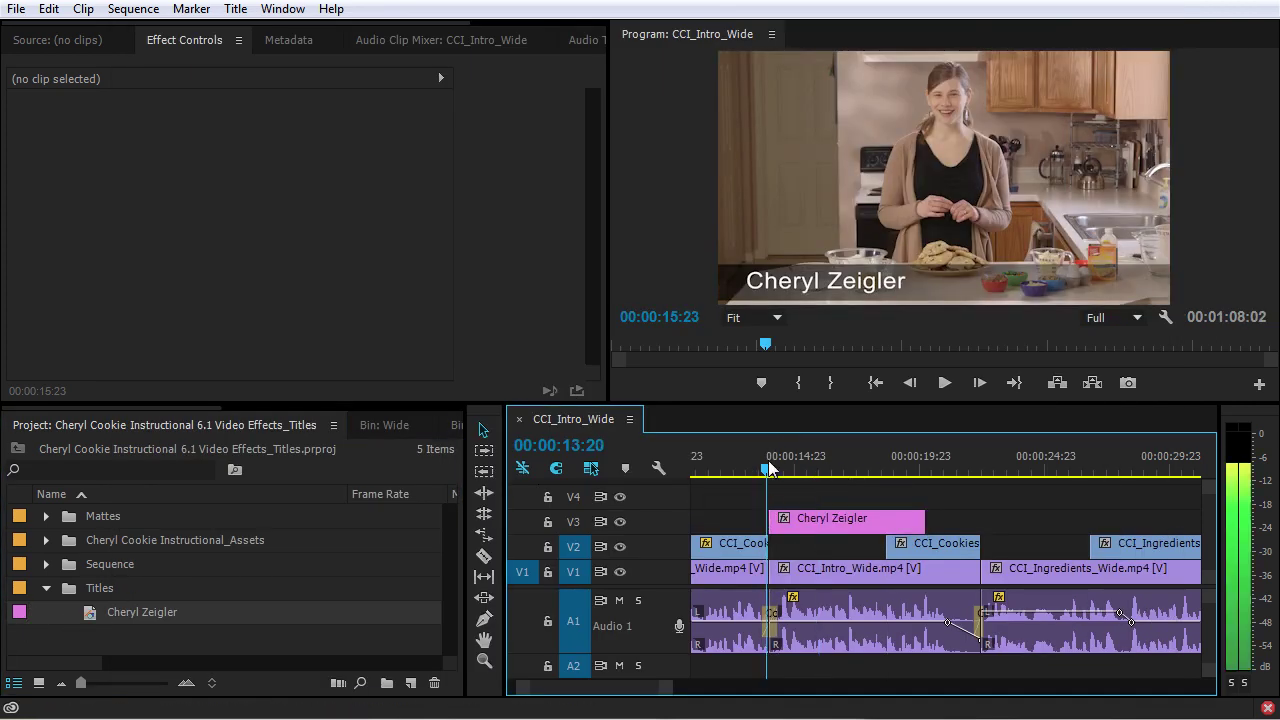
pyautogui.press('space')
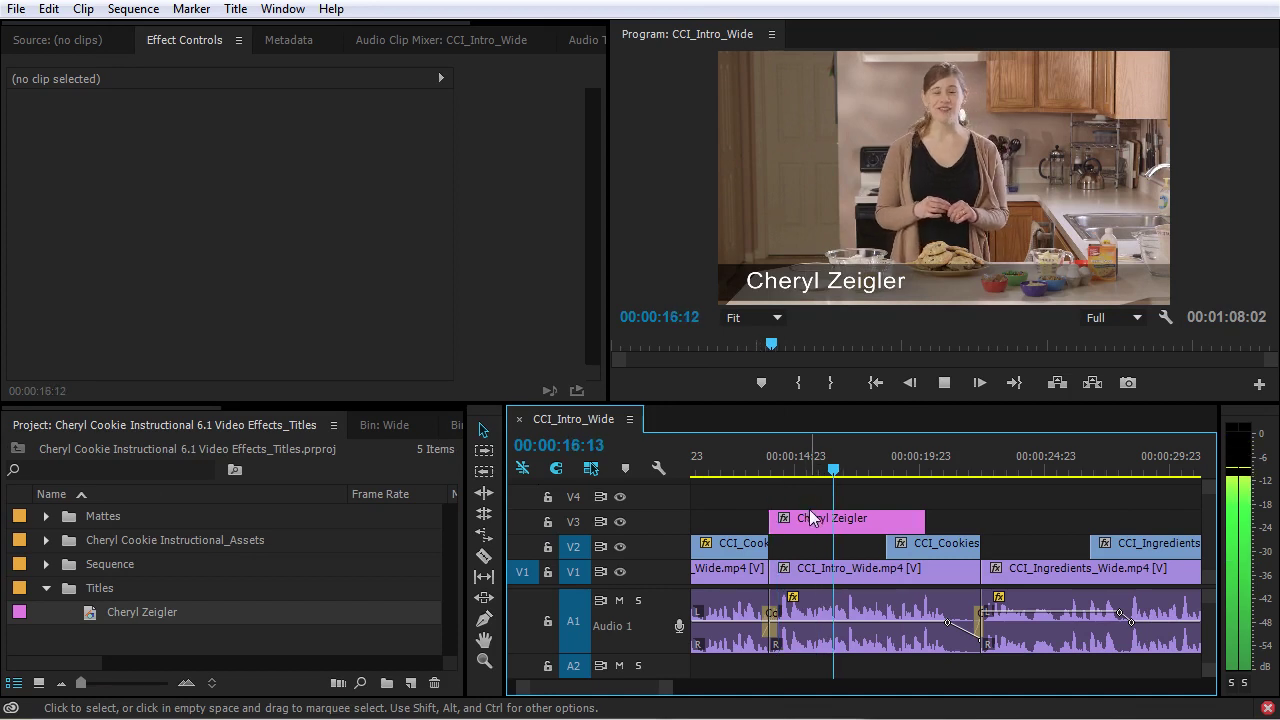
pyautogui.press('space')
# Remove the DeNoiser effect from audio track 1 in the Audio Track Mixer
pyautogui.click(585, 40)
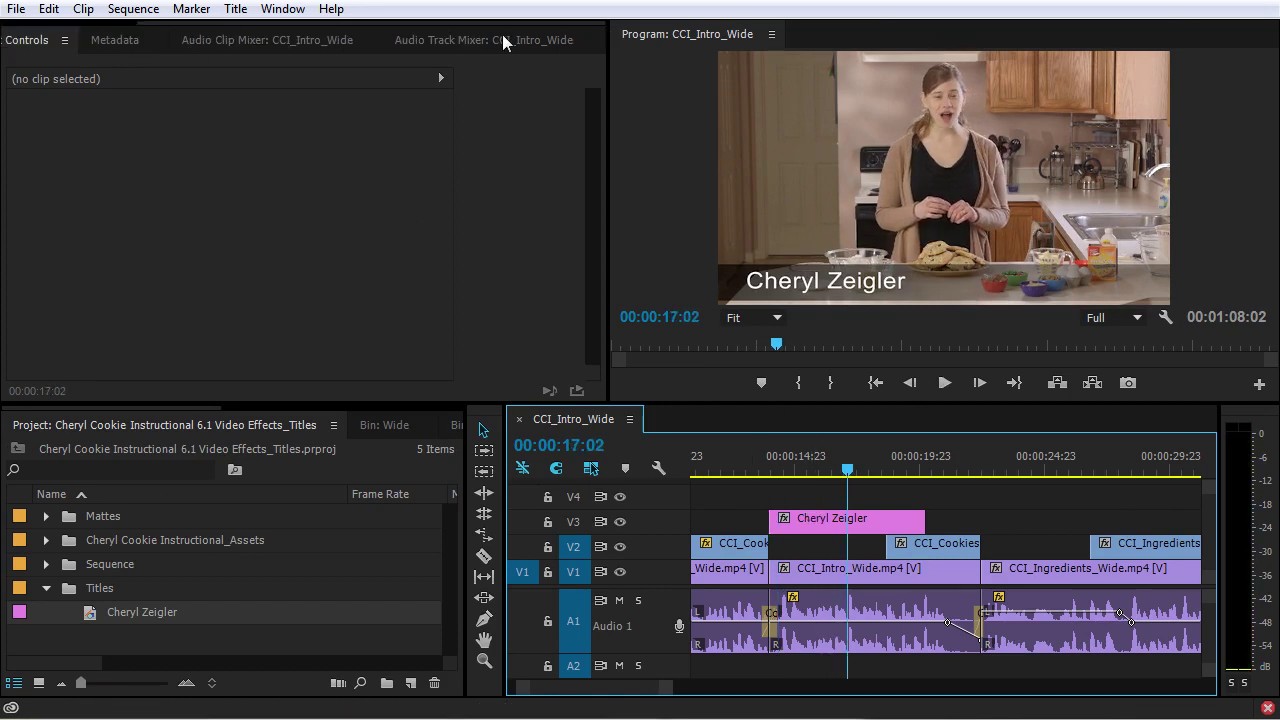
pyautogui.click(103, 104)
pyautogui.click(98, 129)
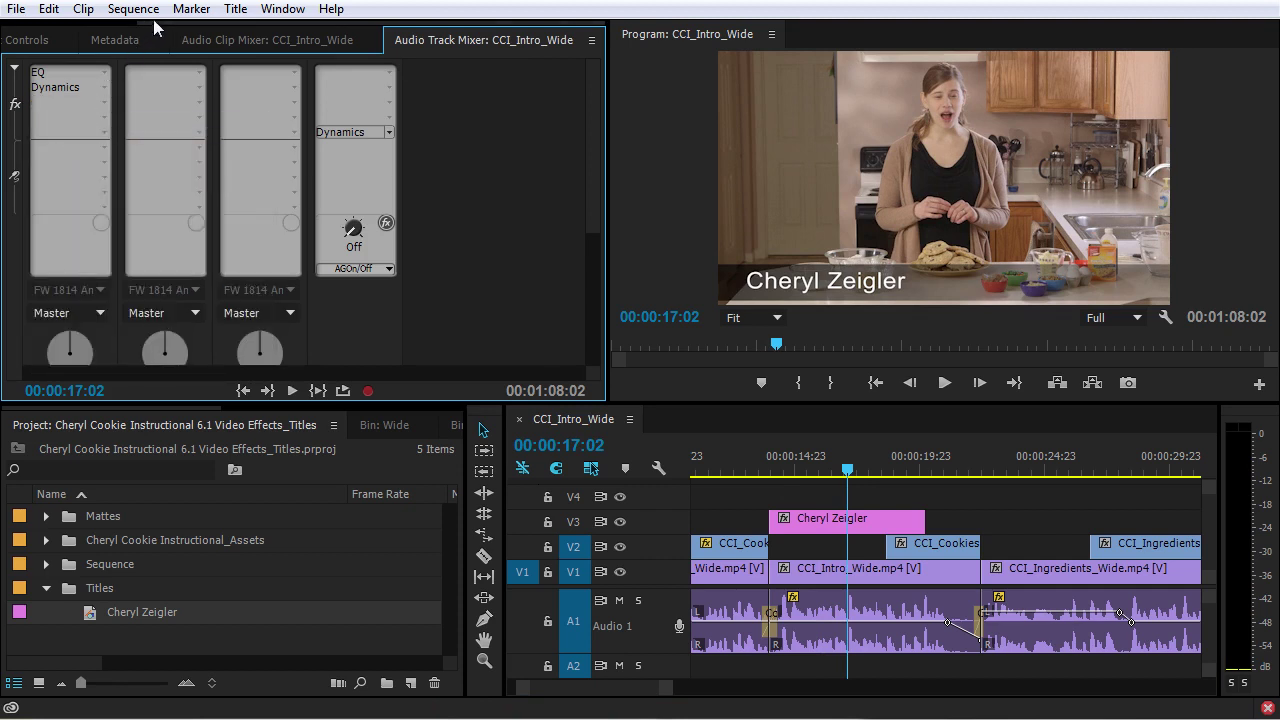
pyautogui.scroll(2, 66, 40)
# Return to Effect Controls and replay the sequence from just before the title
pyautogui.click(193, 40)
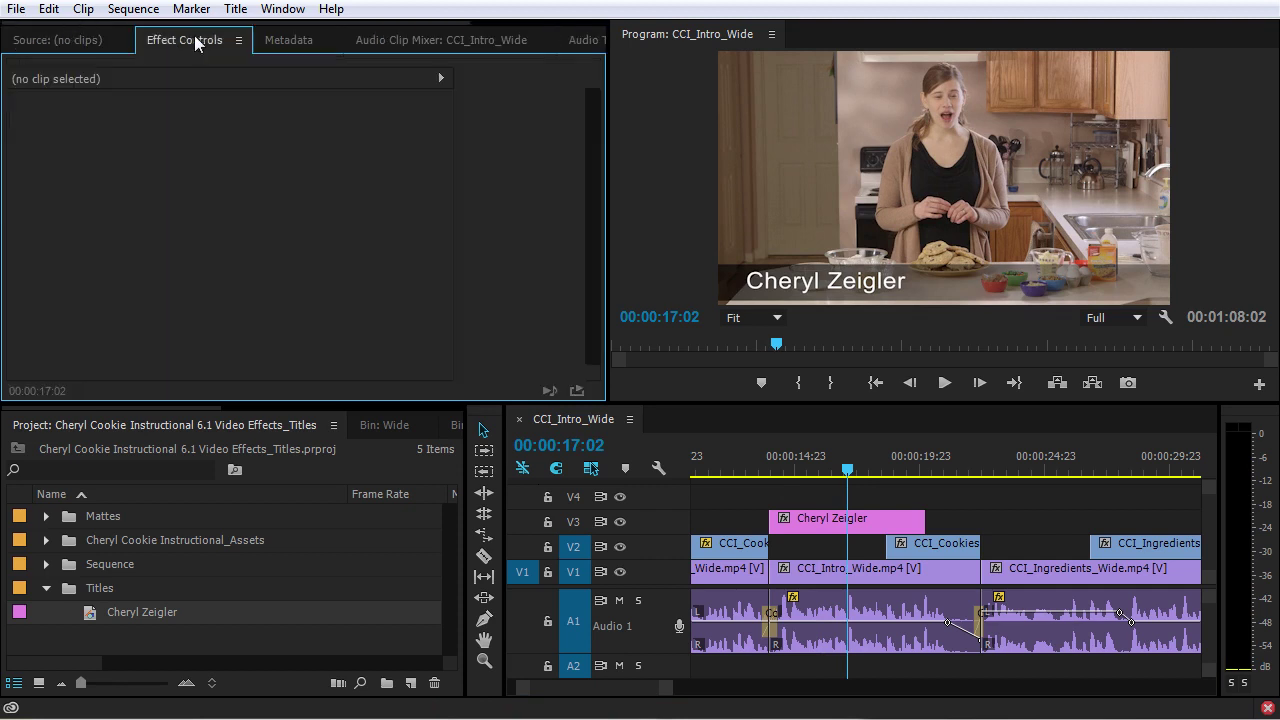
pyautogui.click(766, 460)
pyautogui.press('space')
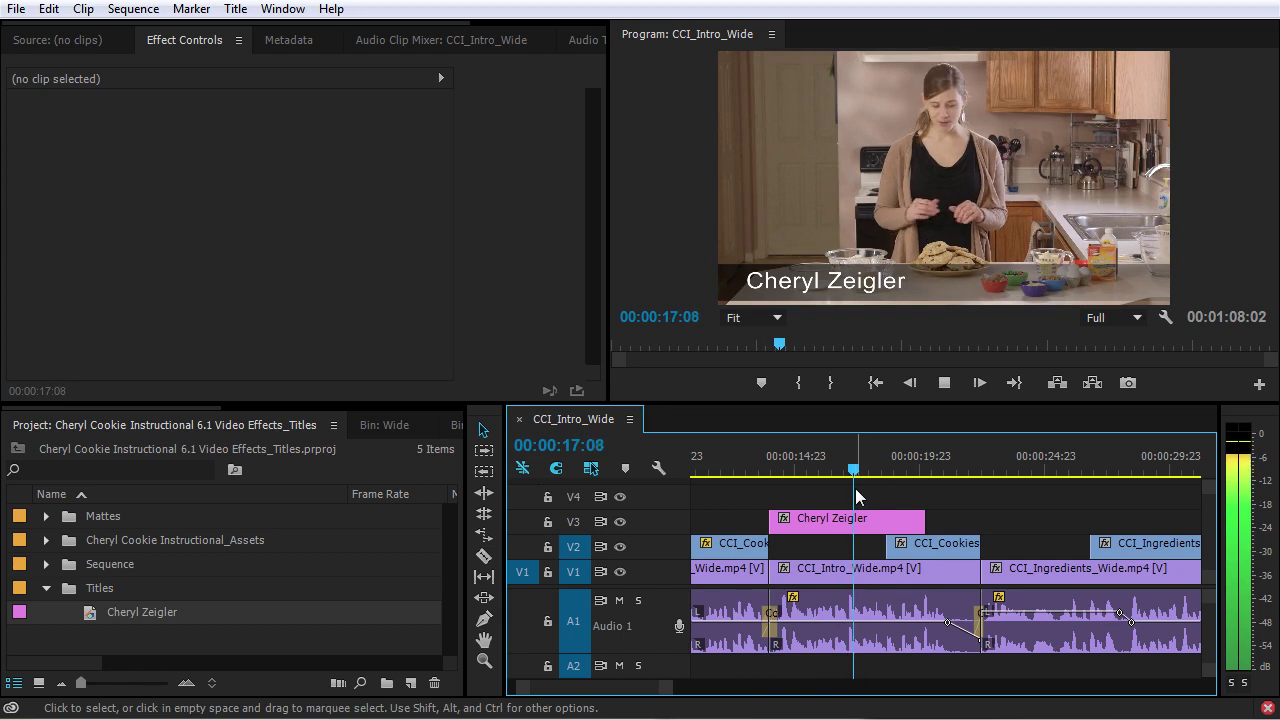
pyautogui.press('space')
# Add default Cross Dissolve transitions to both ends of the V3 title and play them back
pyautogui.click(847, 522)
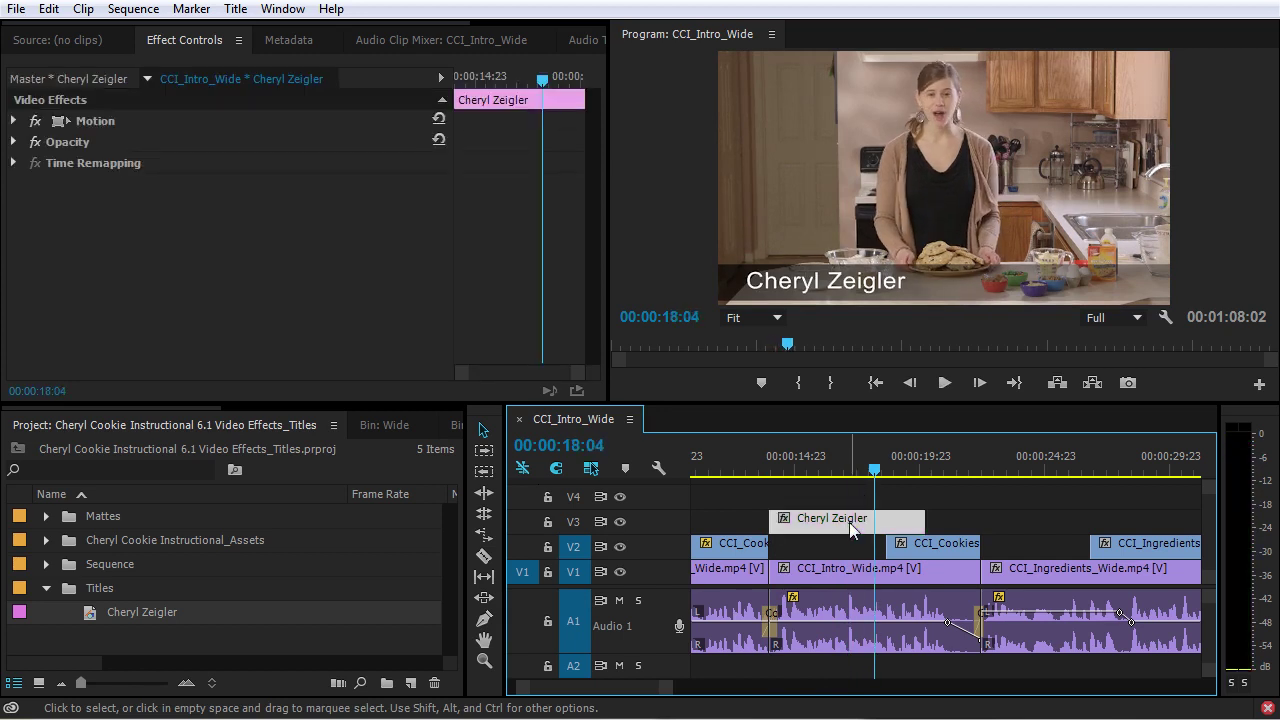
pyautogui.hotkey('ctrl', 'shift', 'd')
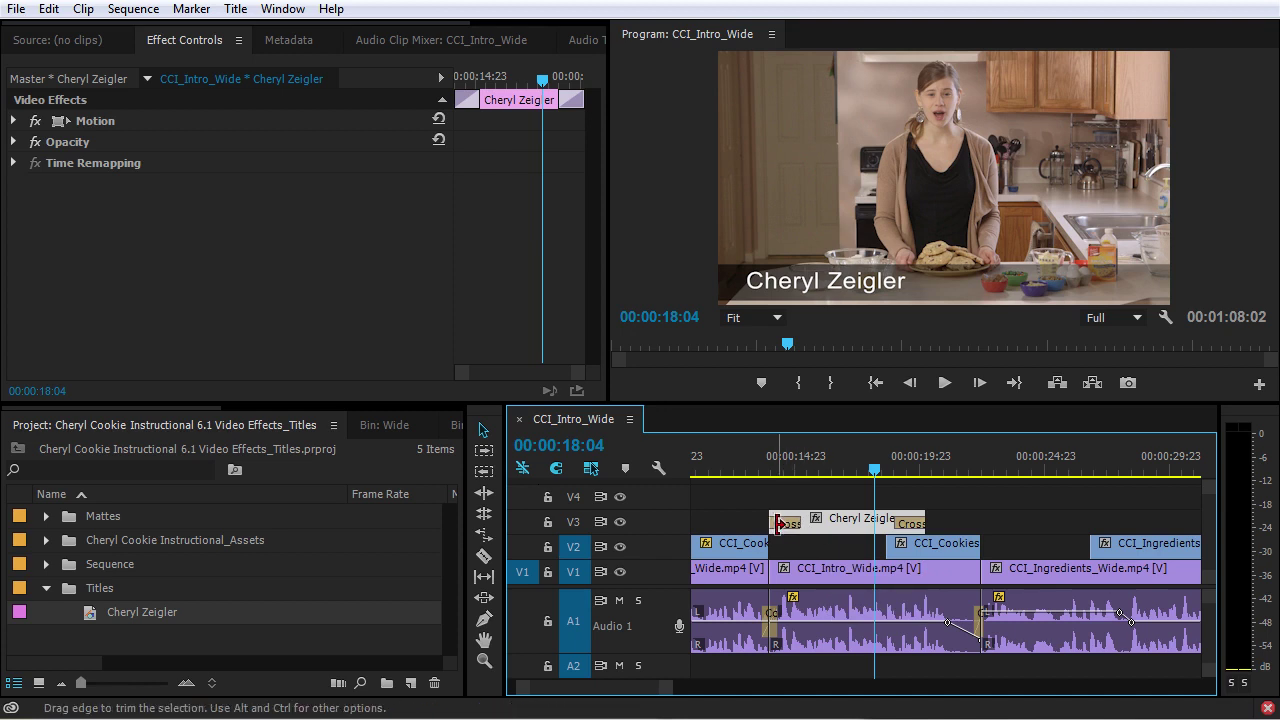
pyautogui.click(778, 470)
pyautogui.press('space')
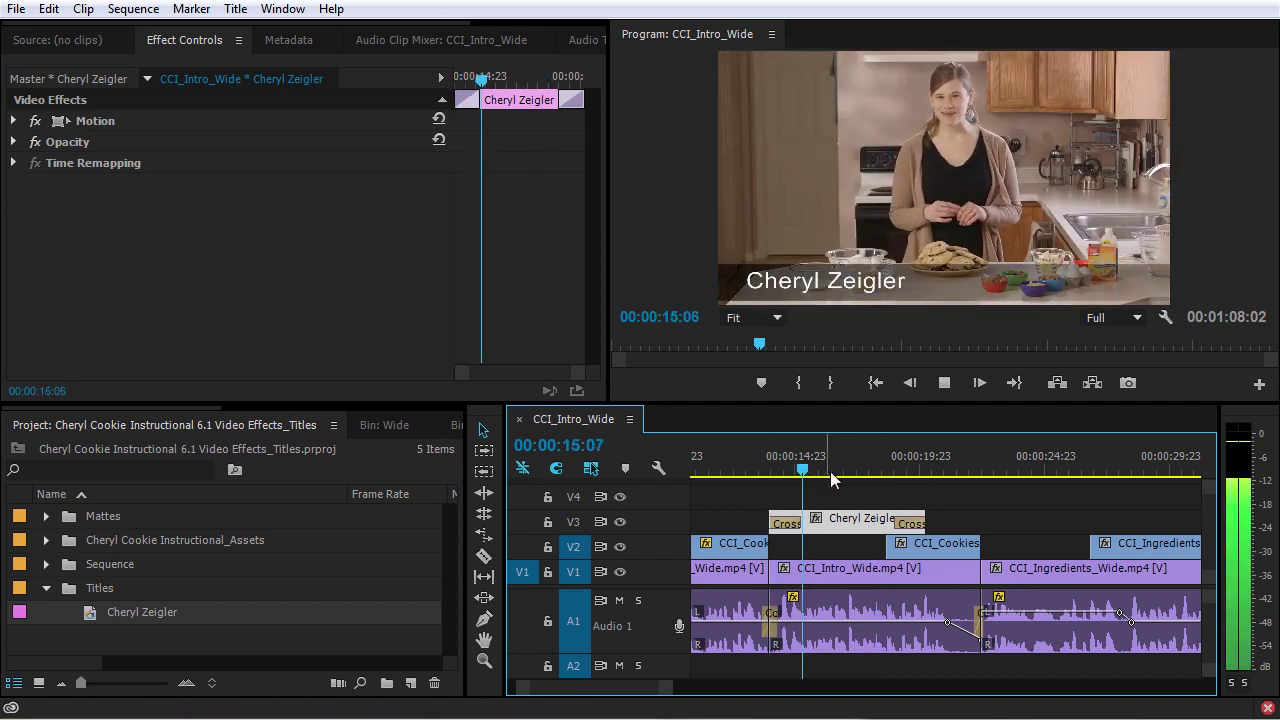
pyautogui.press('space')
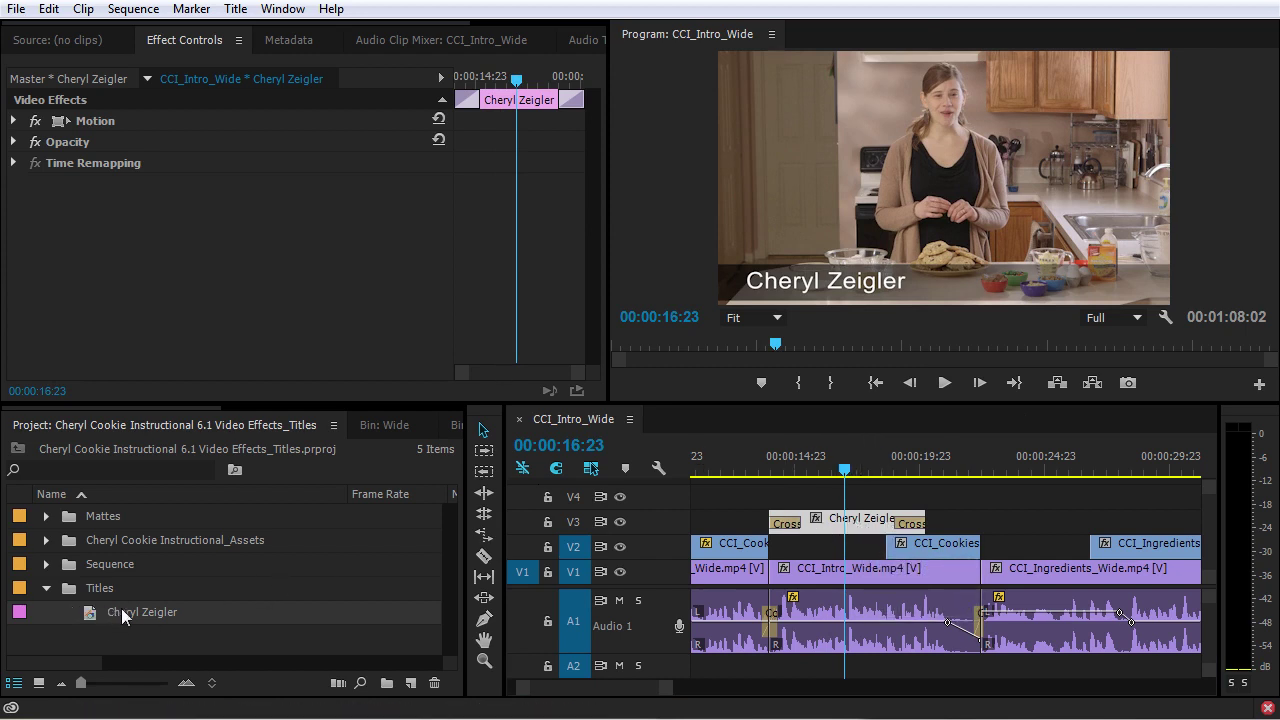
# Open the title in the Titler, enlarge the window, and toggle the background video off and on
pyautogui.doubleClick(839, 521)
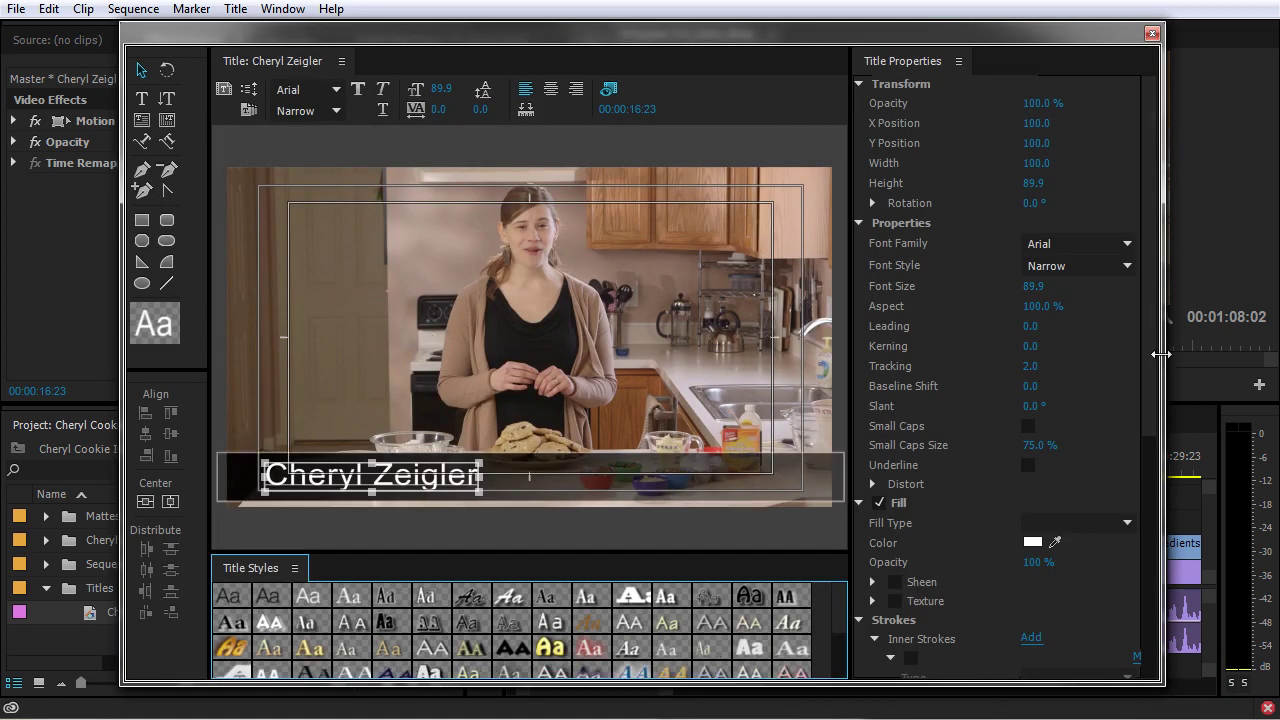
pyautogui.moveTo(1160, 354); pyautogui.dragTo(1245, 352)
pyautogui.click(776, 92)
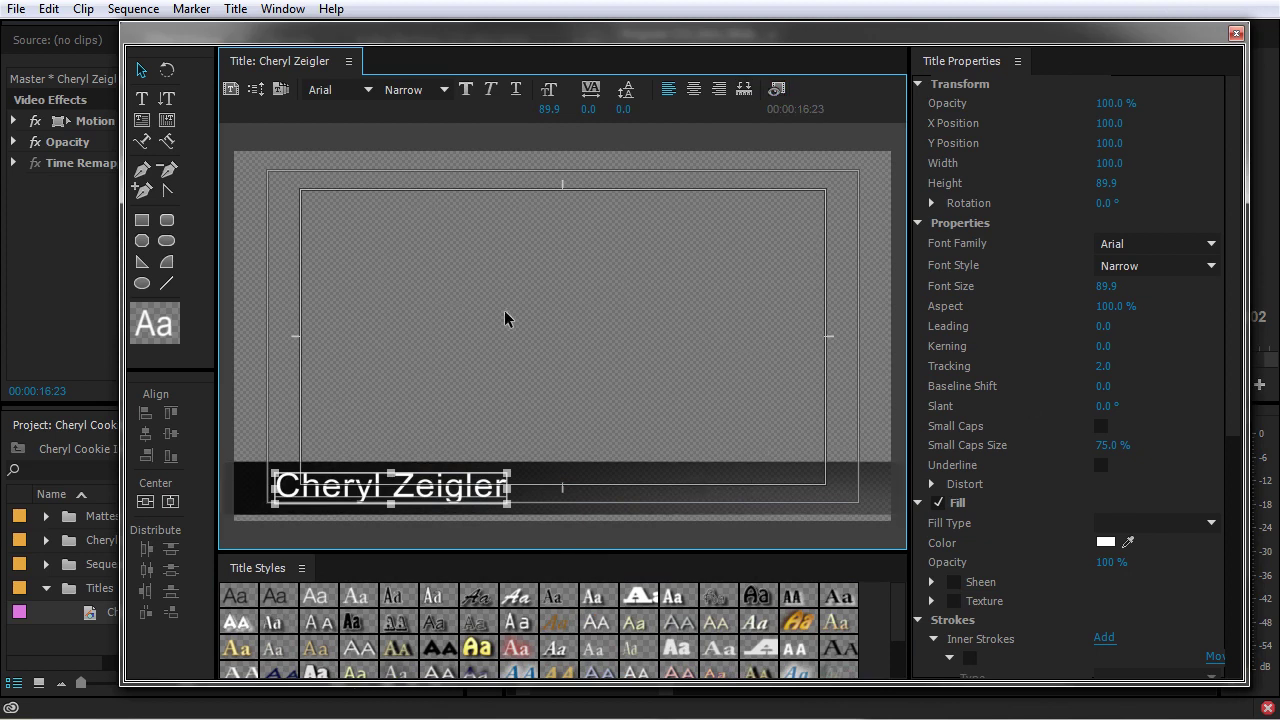
pyautogui.click(777, 90)
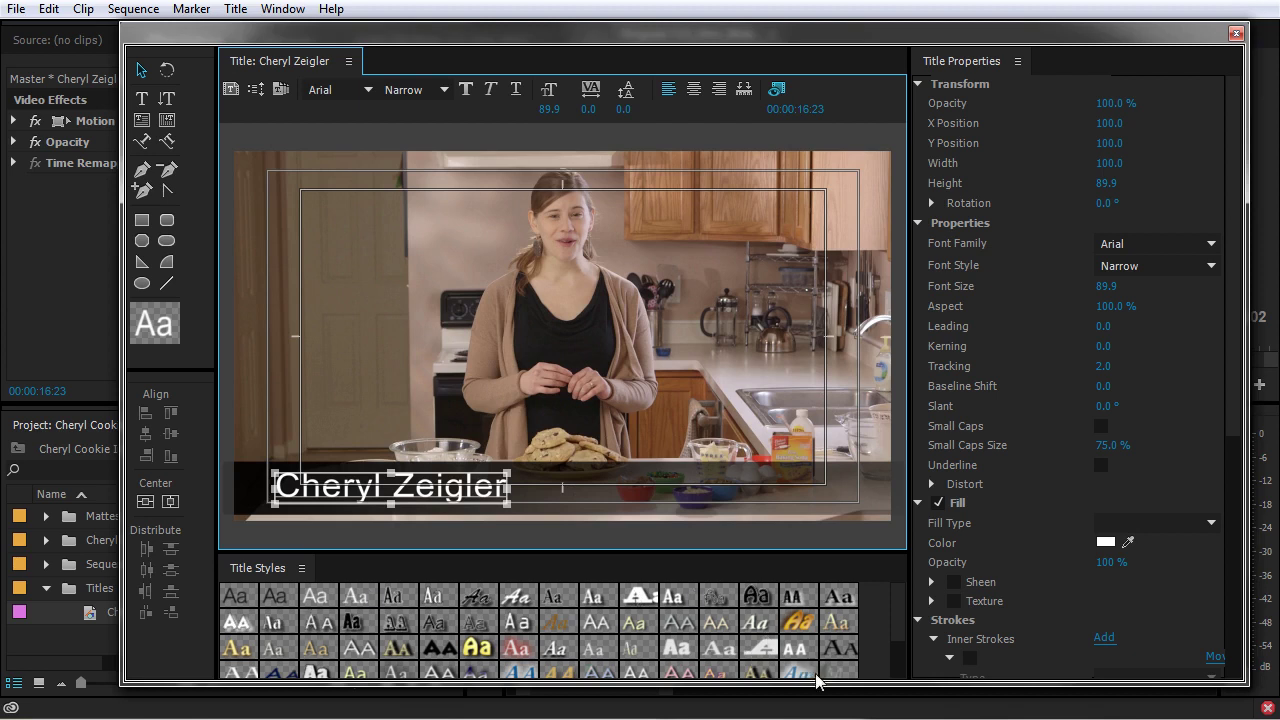
pyautogui.moveTo(813, 683); pyautogui.dragTo(813, 707)
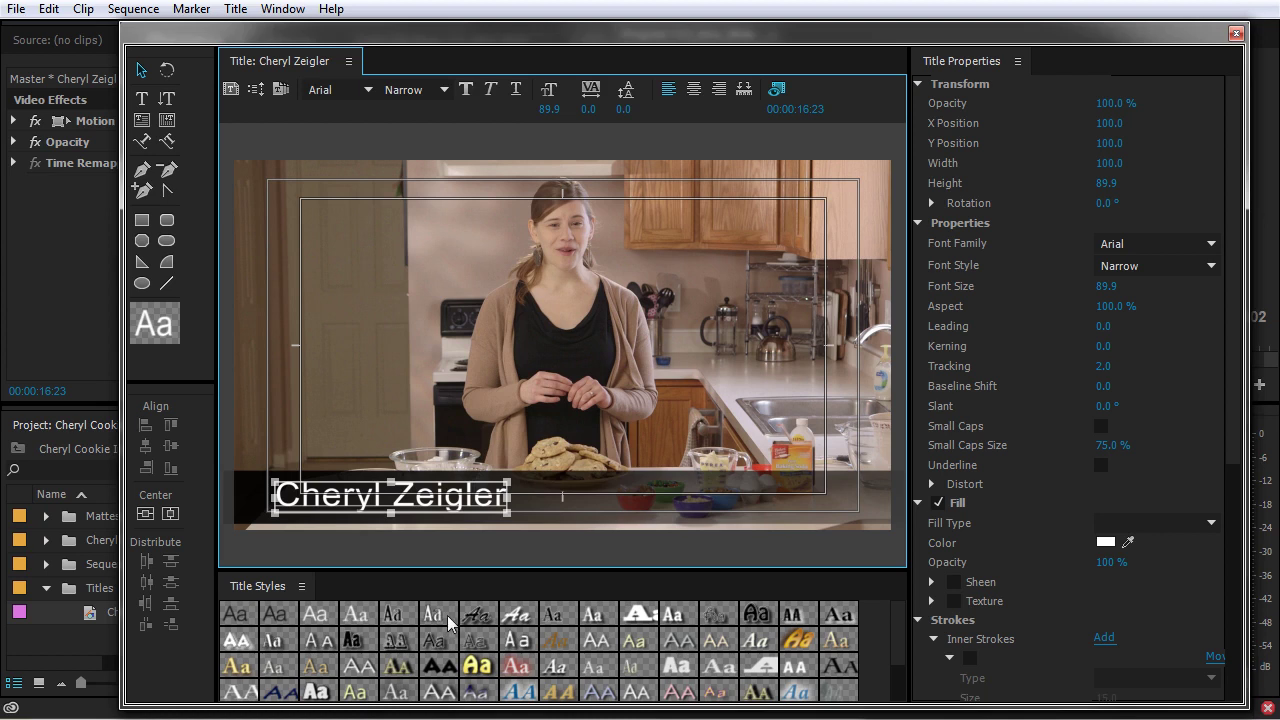
# Try Rosewood, Hobo and Poplar title styles, undo back to Arial Narrow, and select the bar
pyautogui.click(404, 637)
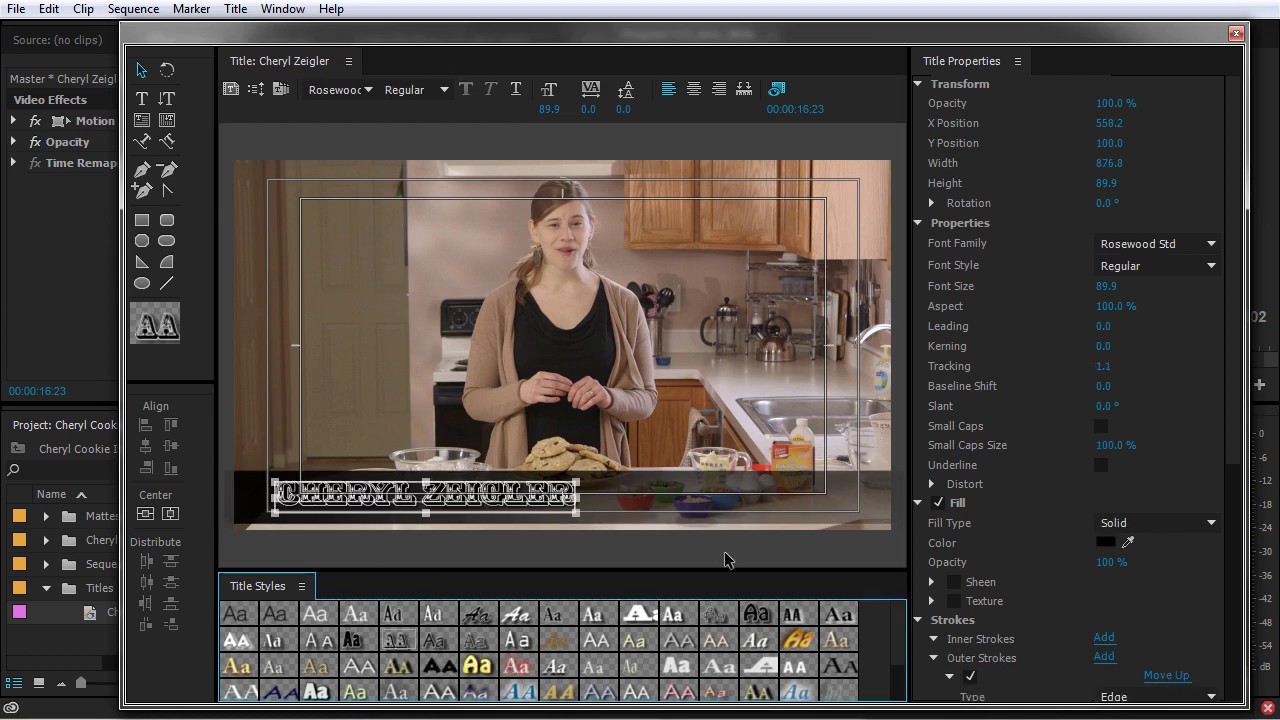
pyautogui.click(798, 640)
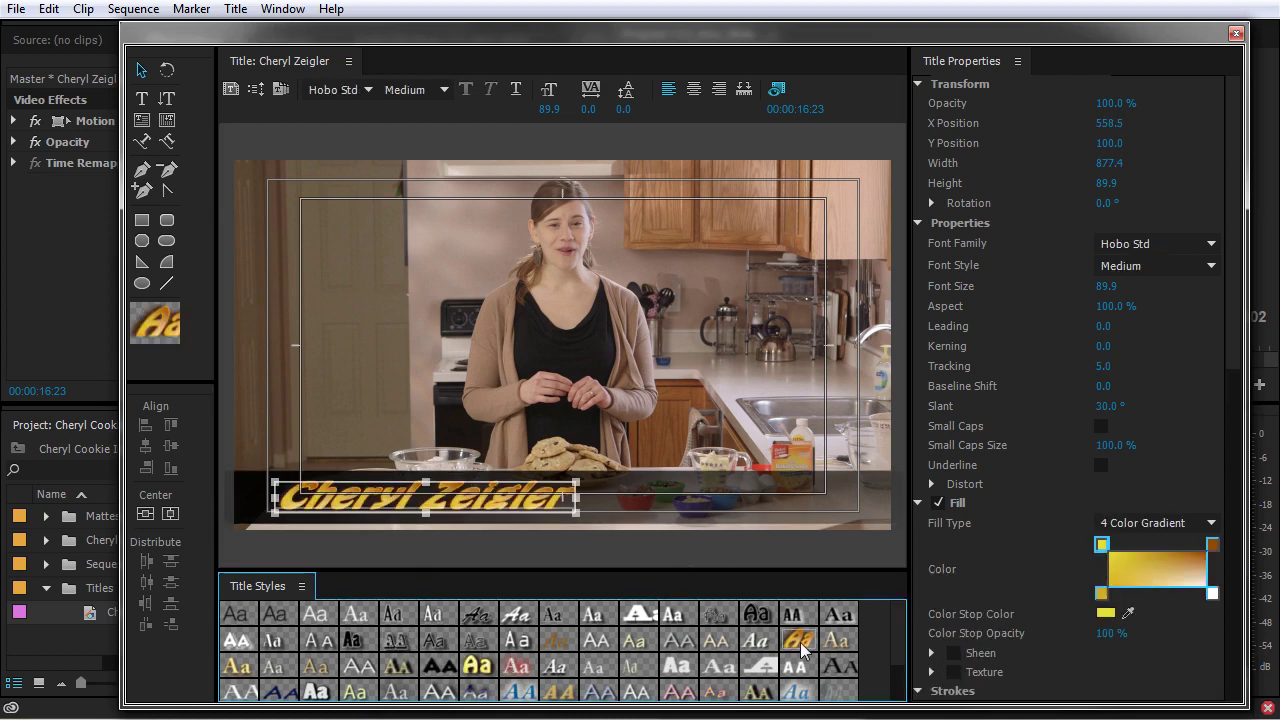
pyautogui.click(316, 690)
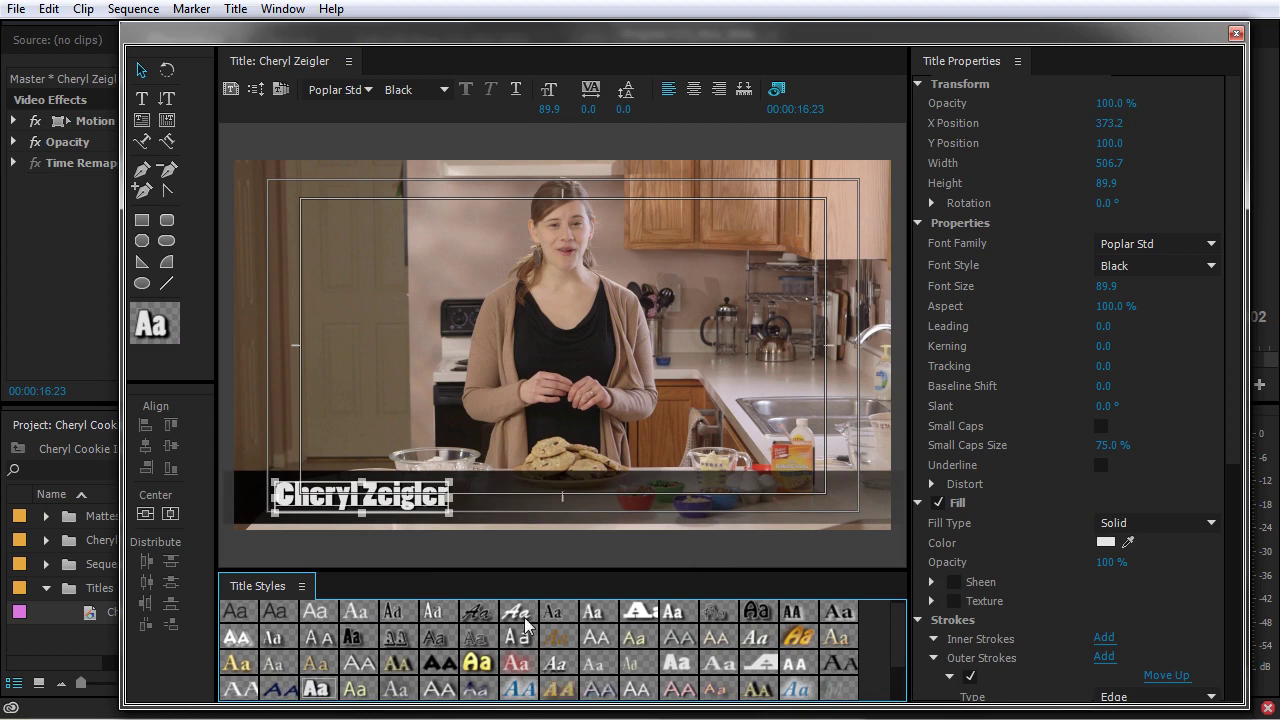
pyautogui.hotkey('ctrl', 'z')
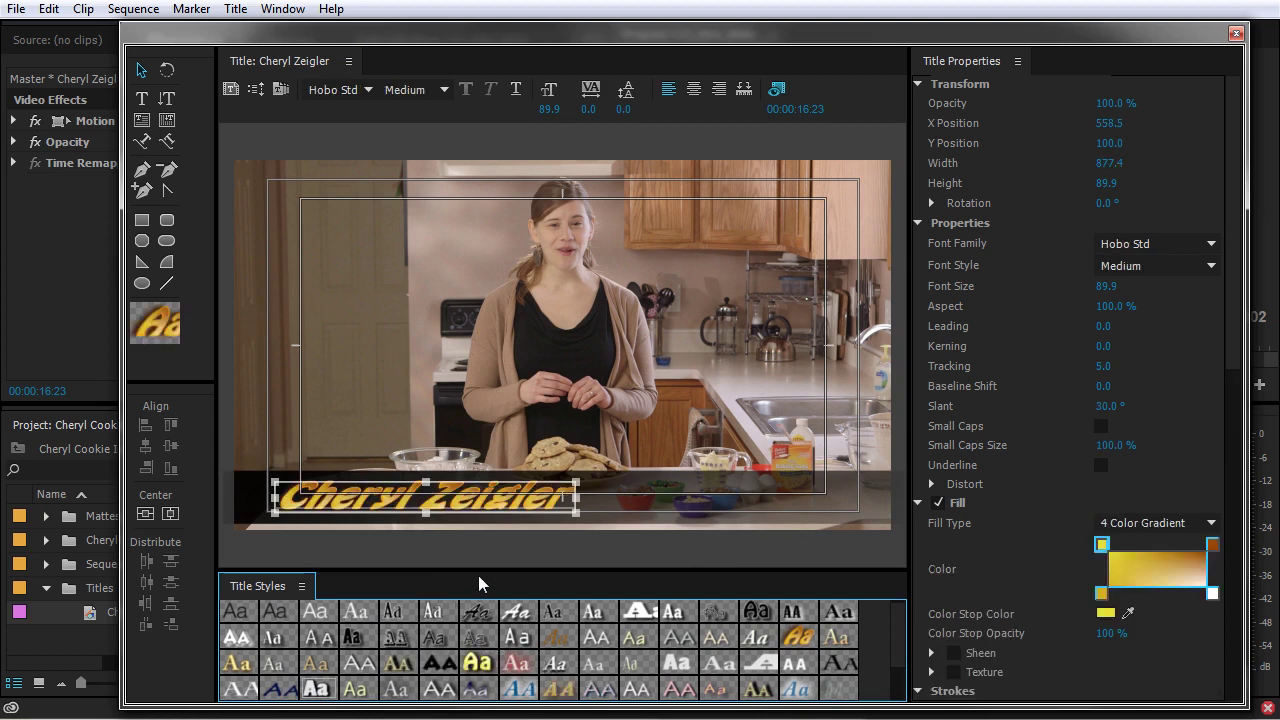
pyautogui.hotkey('ctrl', 'z')
pyautogui.hotkey('ctrl', 'z')
pyautogui.click(736, 512)
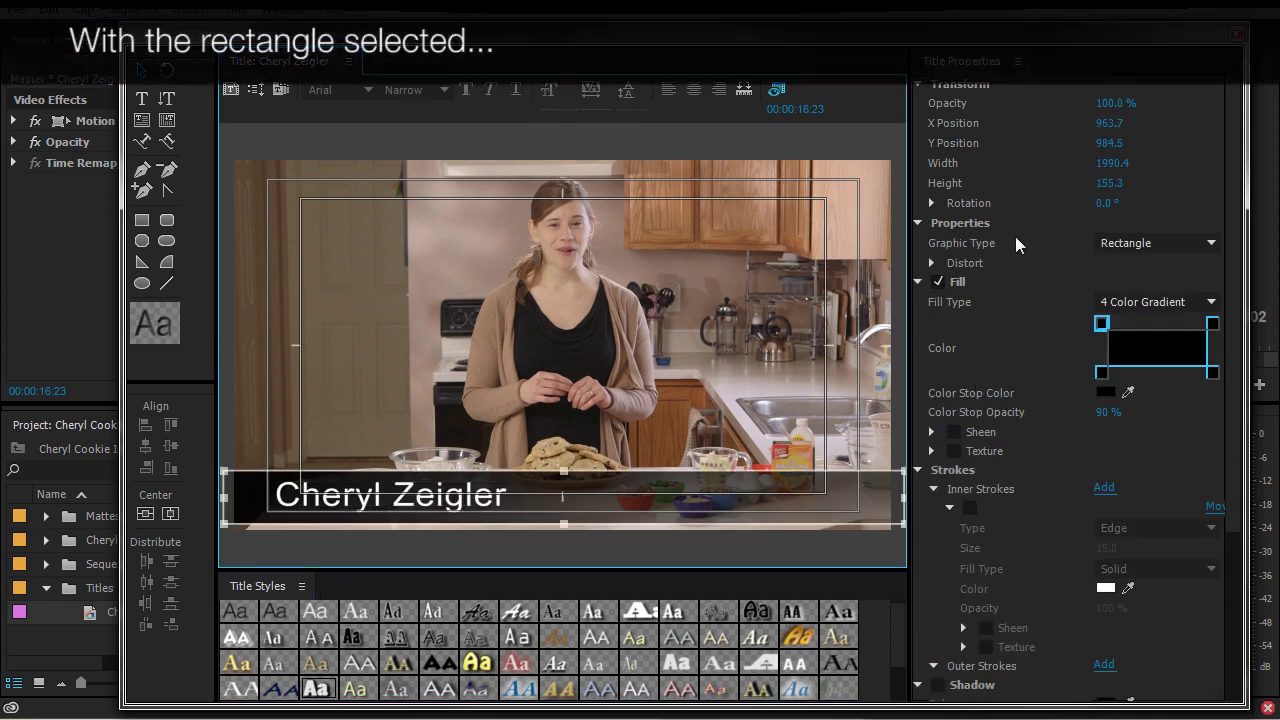
# Enable fill texture on the bar using TEXTURES > Bode Tetured > Brown Cardboard Paper_01.jpg
pyautogui.click(955, 451)
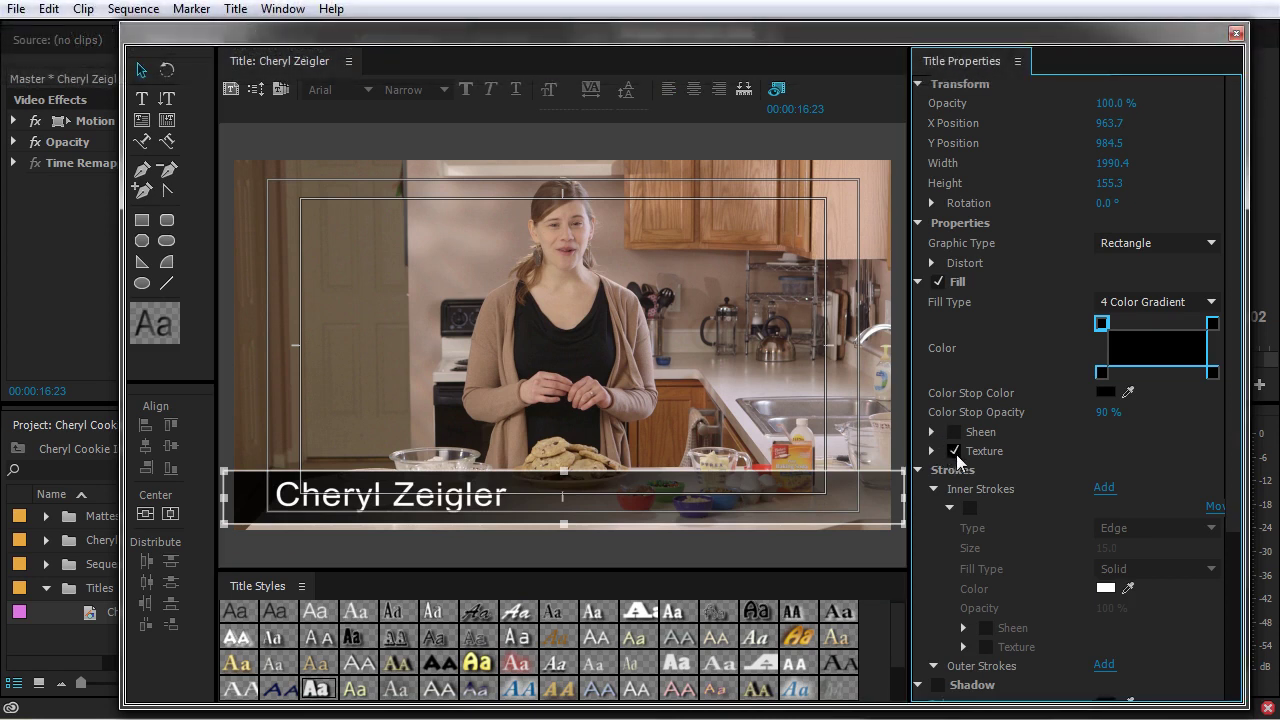
pyautogui.click(932, 451)
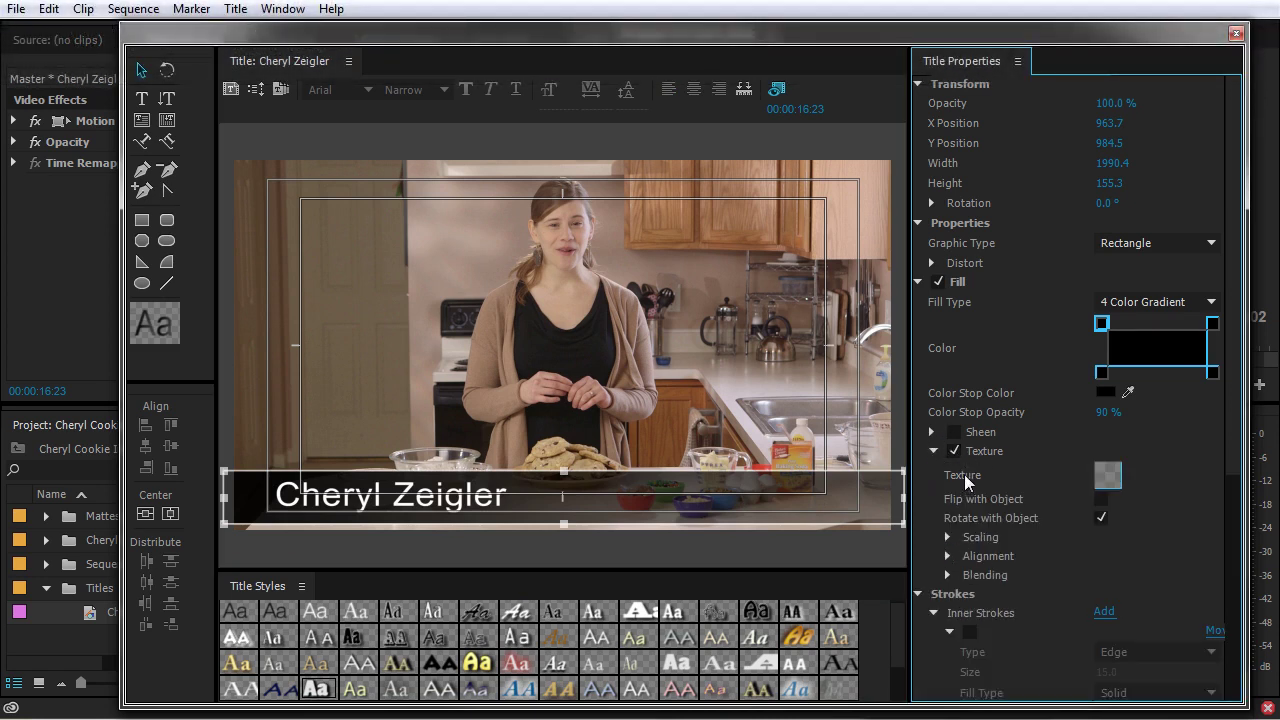
pyautogui.click(1110, 476)
pyautogui.click(131, 168)
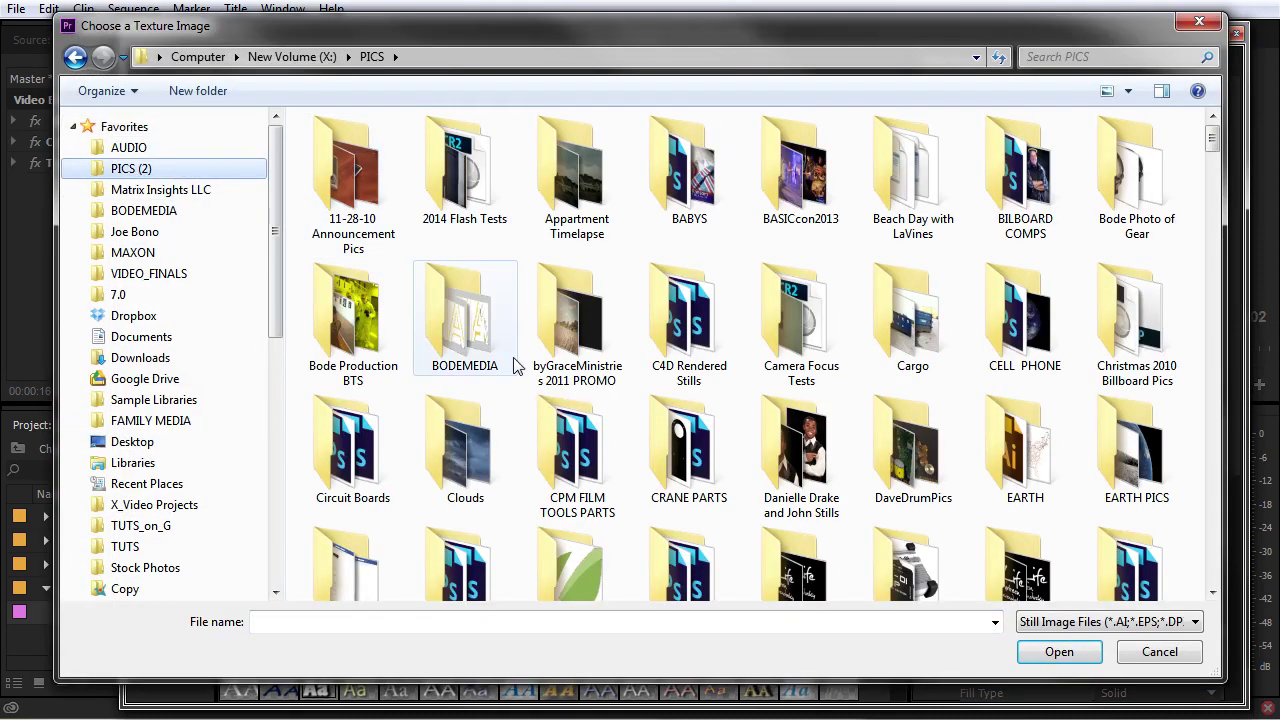
pyautogui.scroll(-10, 588, 482)
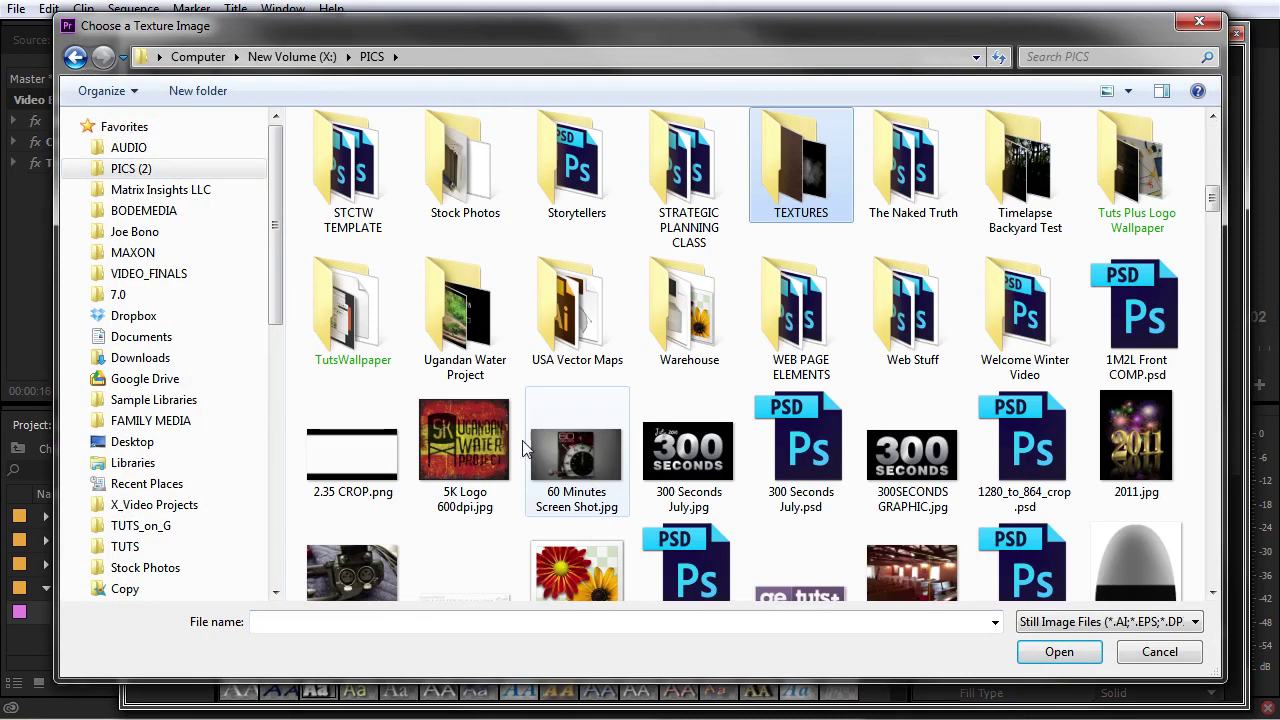
pyautogui.doubleClick(801, 185)
pyautogui.doubleClick(345, 158)
pyautogui.click(579, 172)
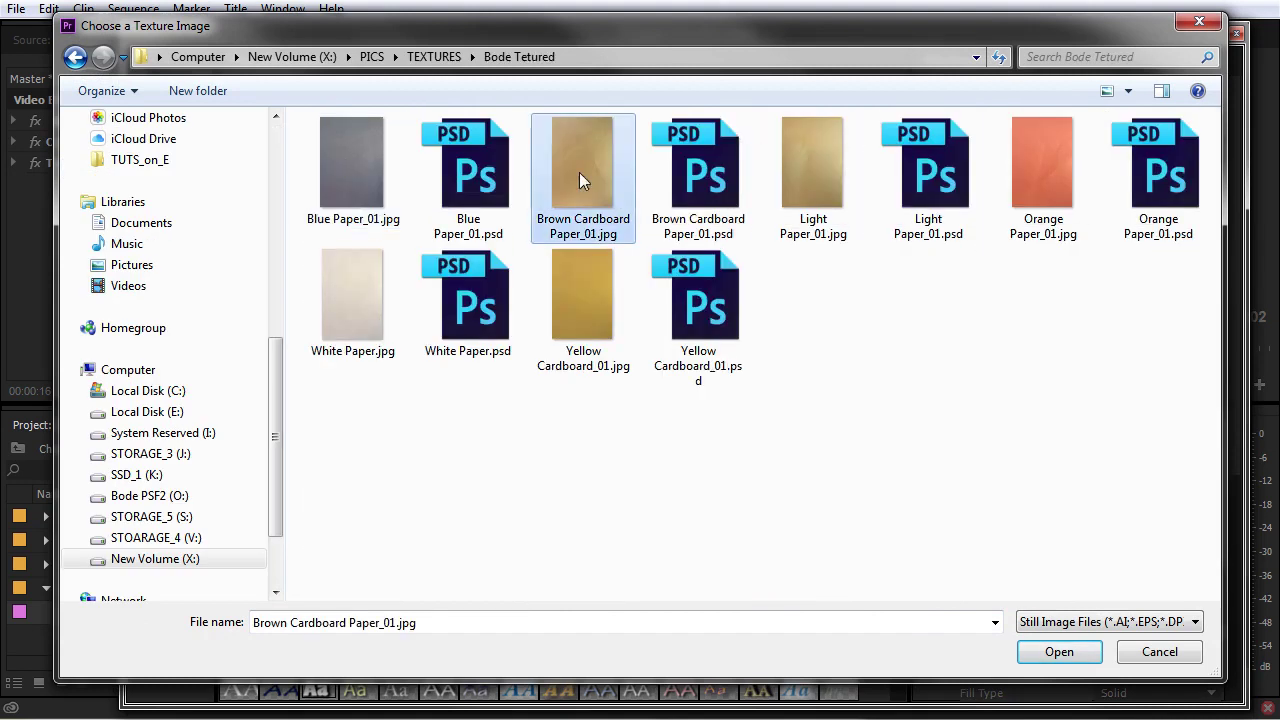
pyautogui.click(1080, 658)
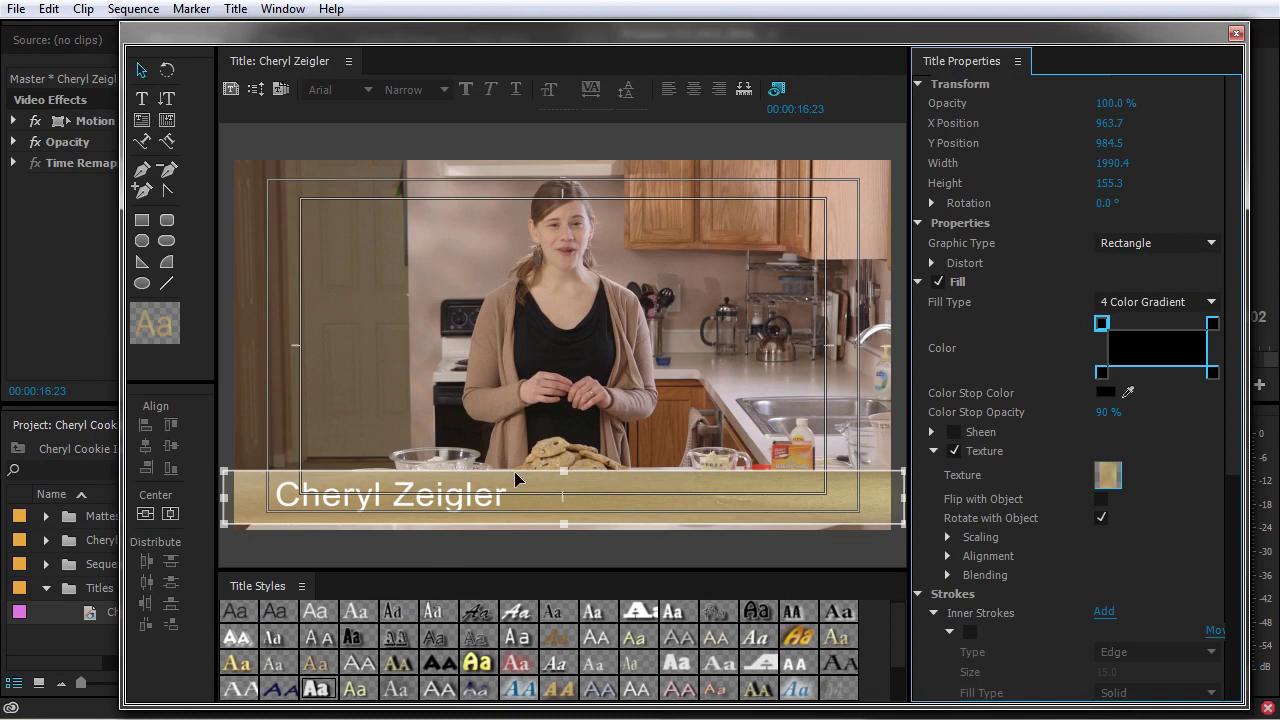
# Stretch the textured bar upward and scale the texture by its own size in both directions
pyautogui.moveTo(563, 472); pyautogui.dragTo(564, 316)
pyautogui.click(948, 538)
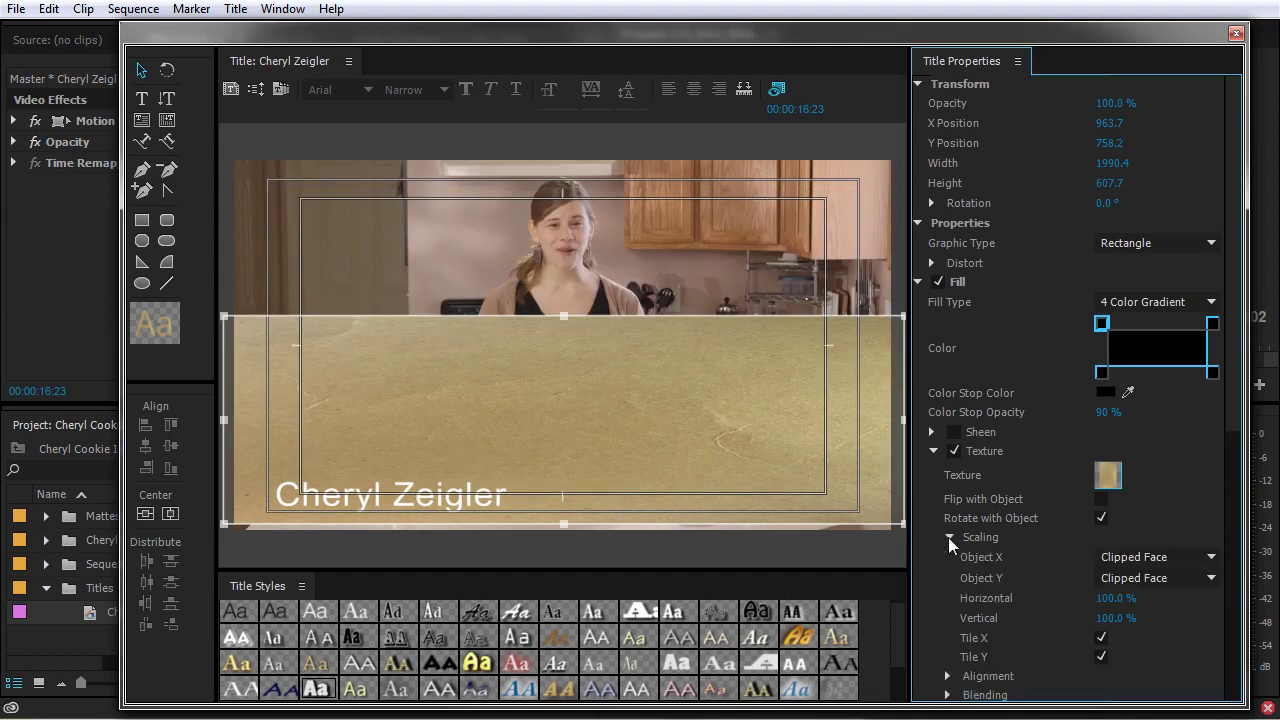
pyautogui.scroll(-3, 981, 558)
pyautogui.click(947, 633)
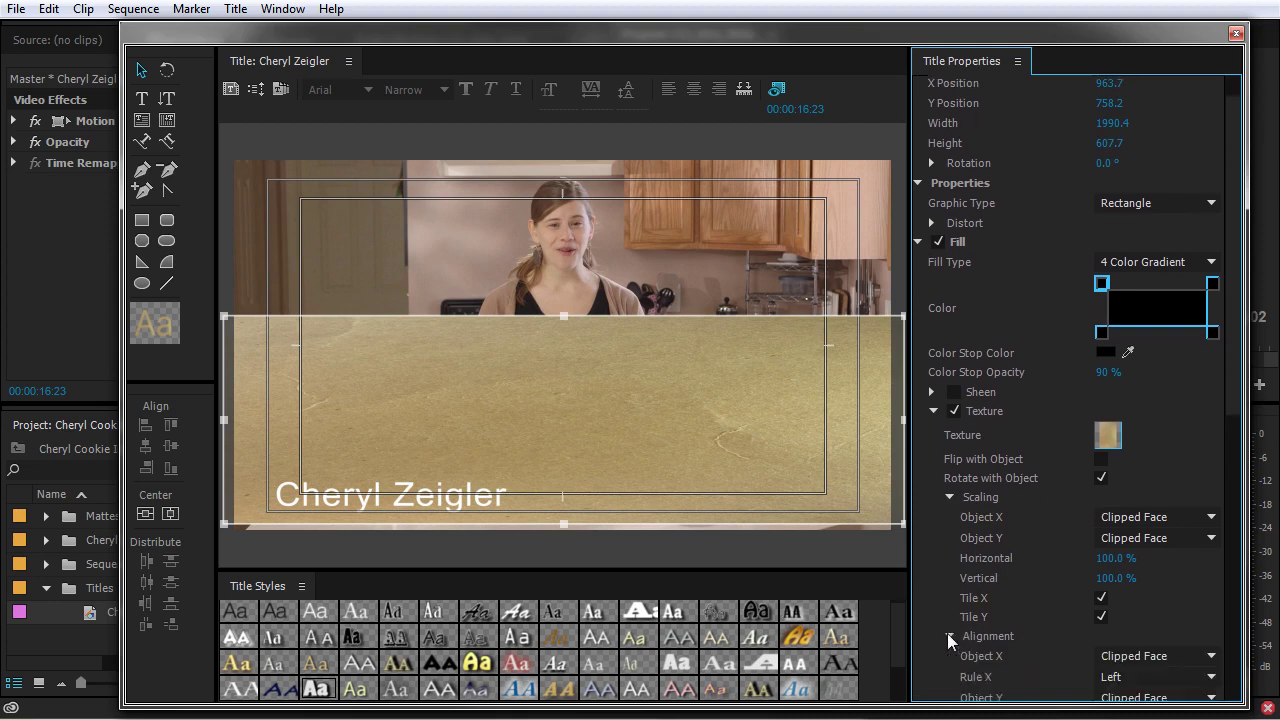
pyautogui.scroll(-3, 948, 632)
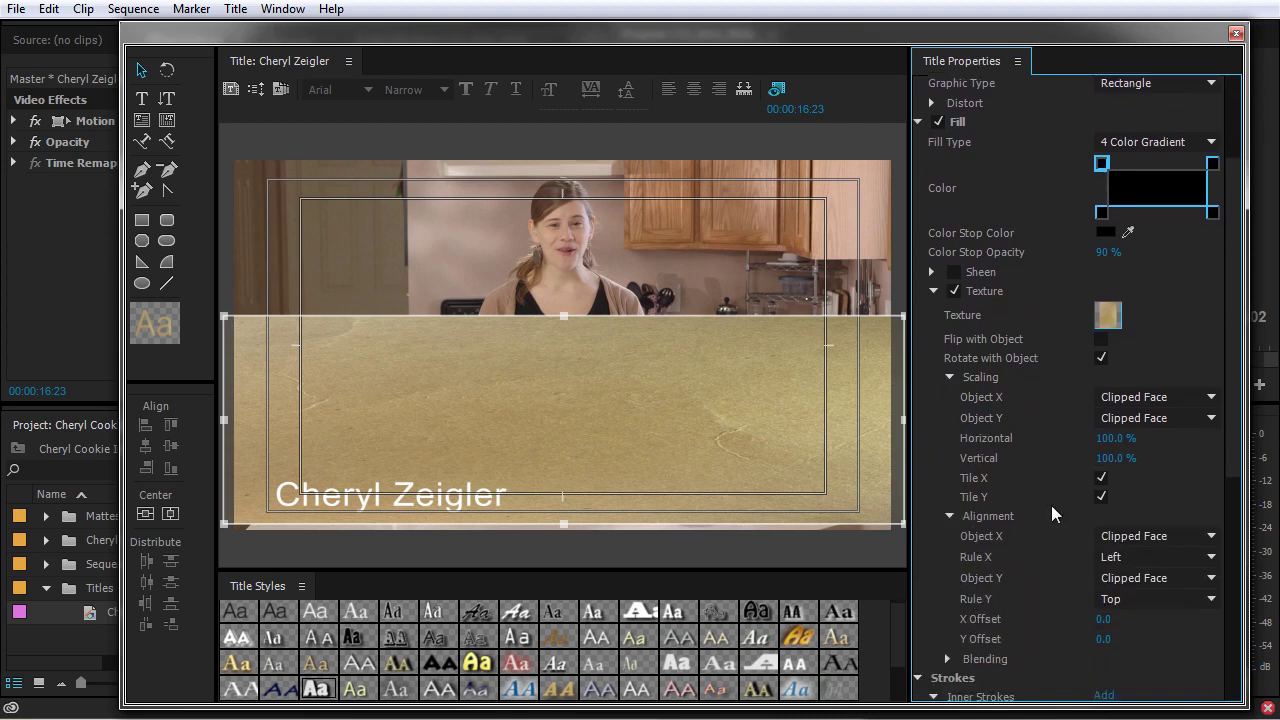
pyautogui.click(1150, 418)
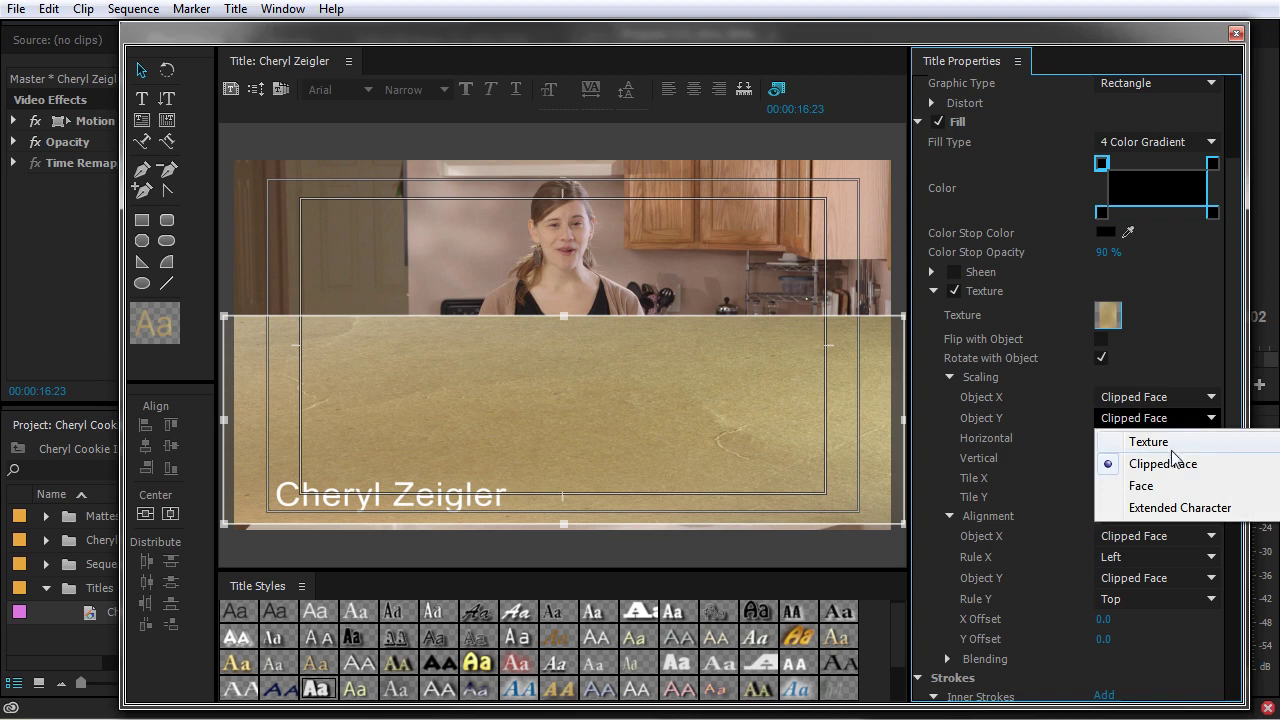
pyautogui.click(1172, 443)
pyautogui.click(1172, 420)
pyautogui.click(1172, 427)
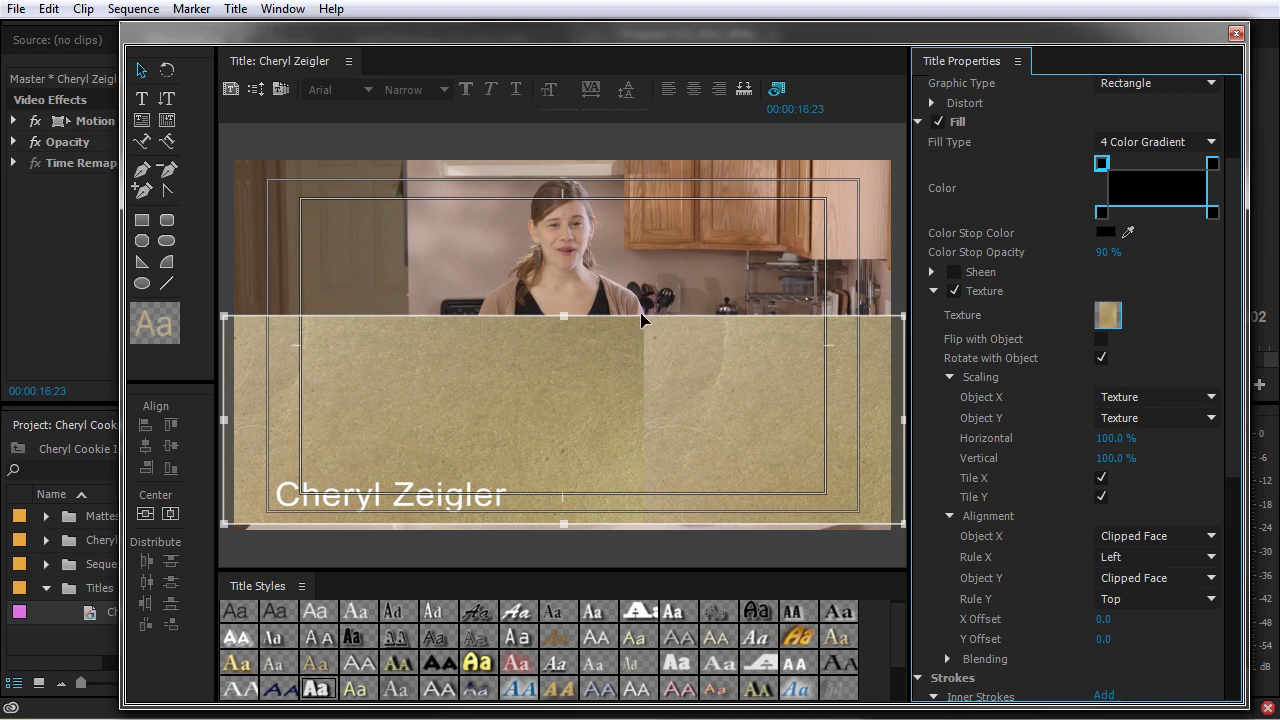
# Set texture X scaling to Clipped Face with X offset 0, and shrink the bar to a thin strip
pyautogui.moveTo(563, 319); pyautogui.dragTo(586, 333)
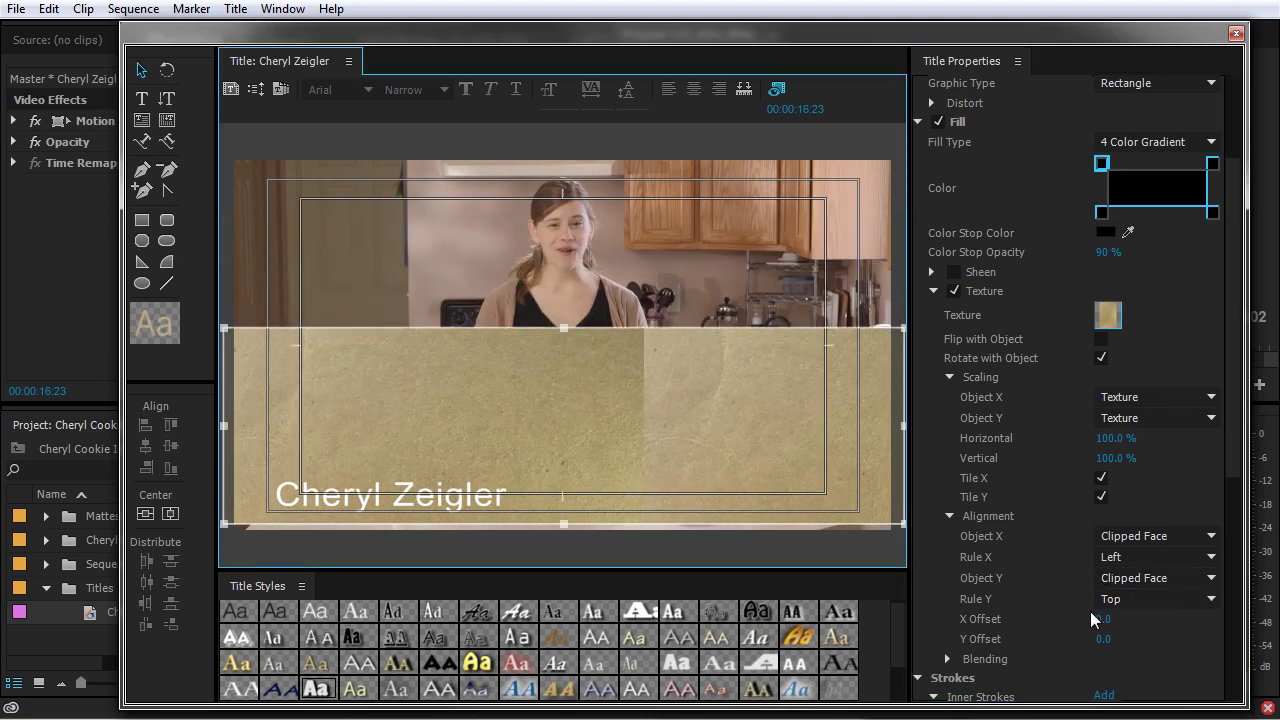
pyautogui.moveTo(1102, 621); pyautogui.dragTo(1279, 621)
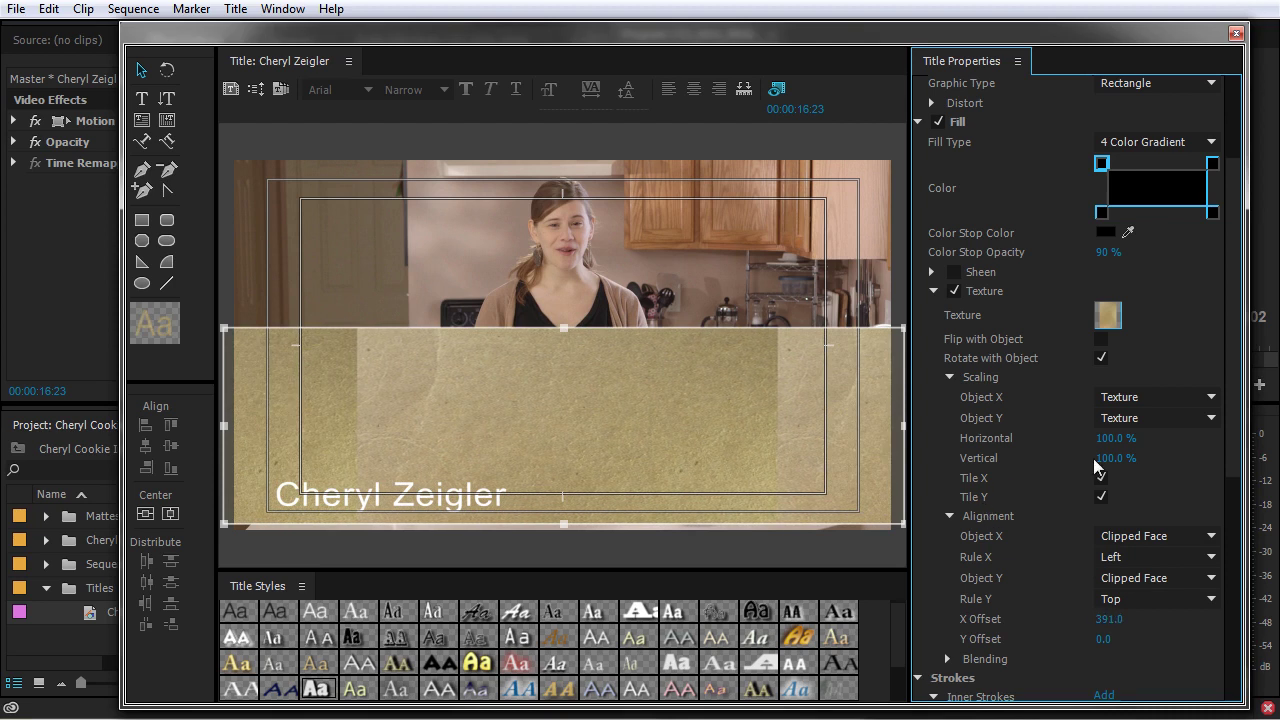
pyautogui.click(1150, 397)
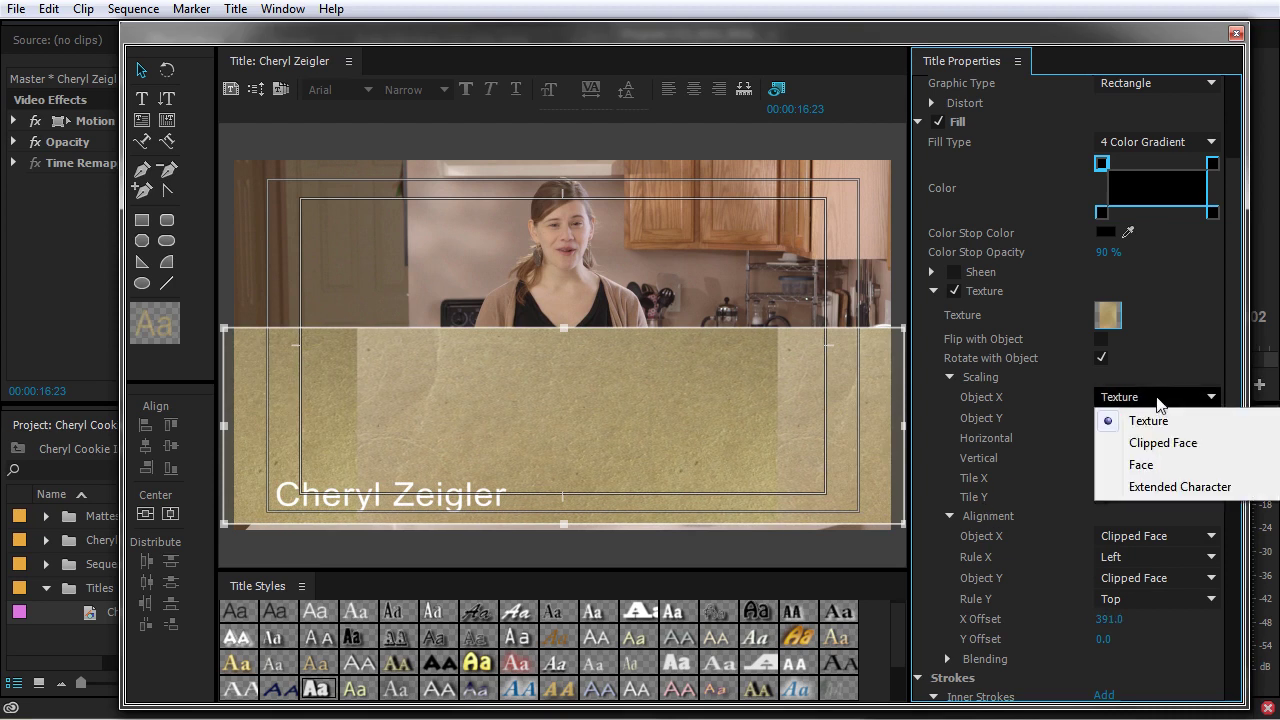
pyautogui.click(1148, 441)
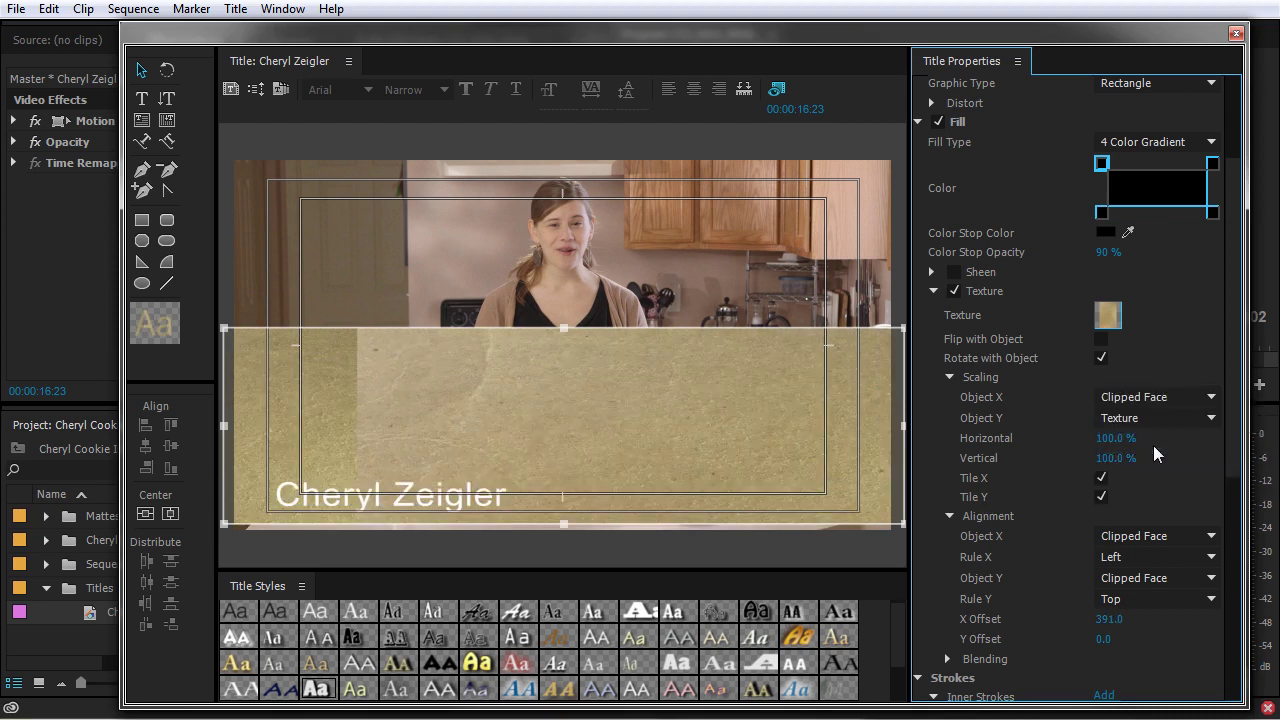
pyautogui.click(1108, 619)
pyautogui.write('0')
pyautogui.press('Return')
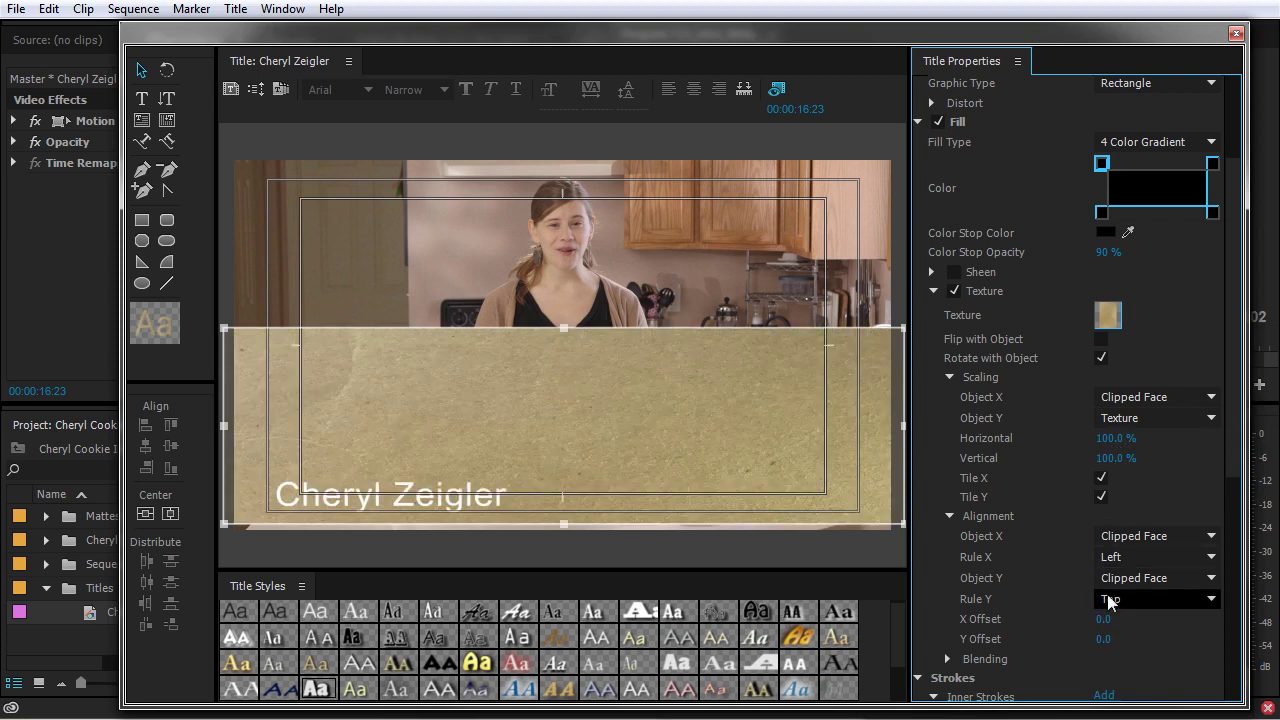
pyautogui.moveTo(564, 330); pyautogui.dragTo(577, 423)
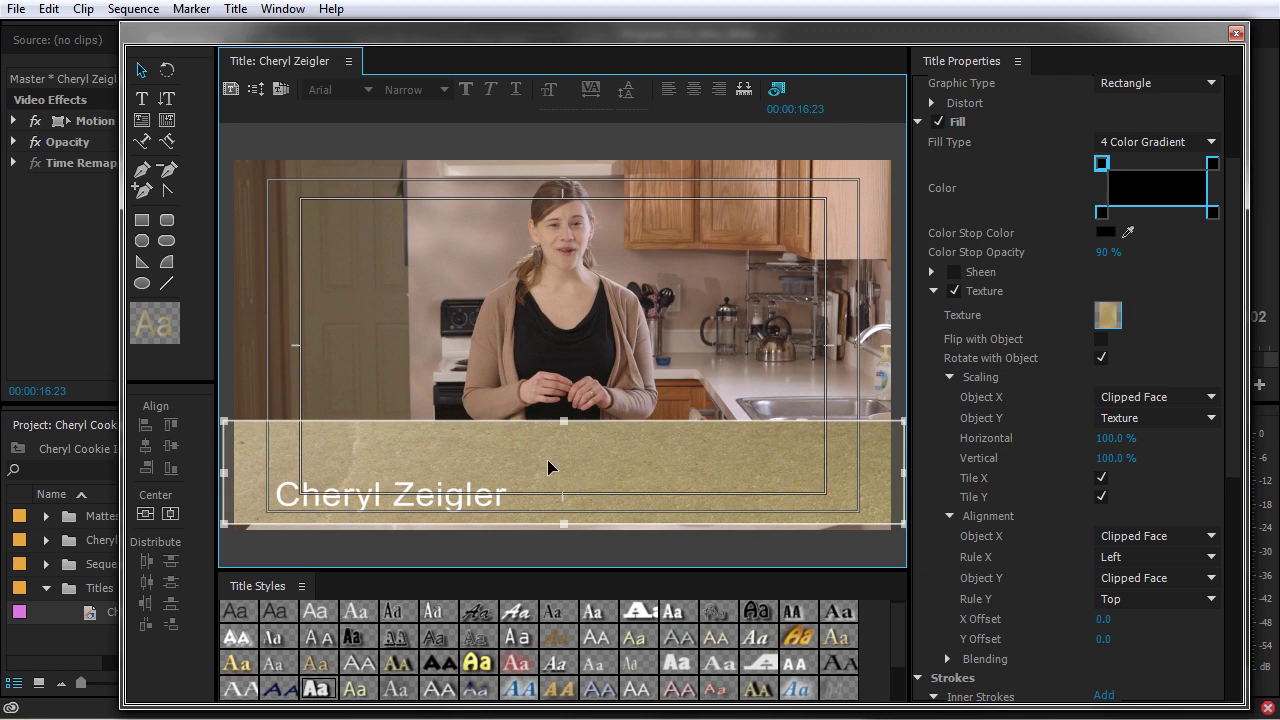
pyautogui.moveTo(564, 425); pyautogui.dragTo(573, 474)
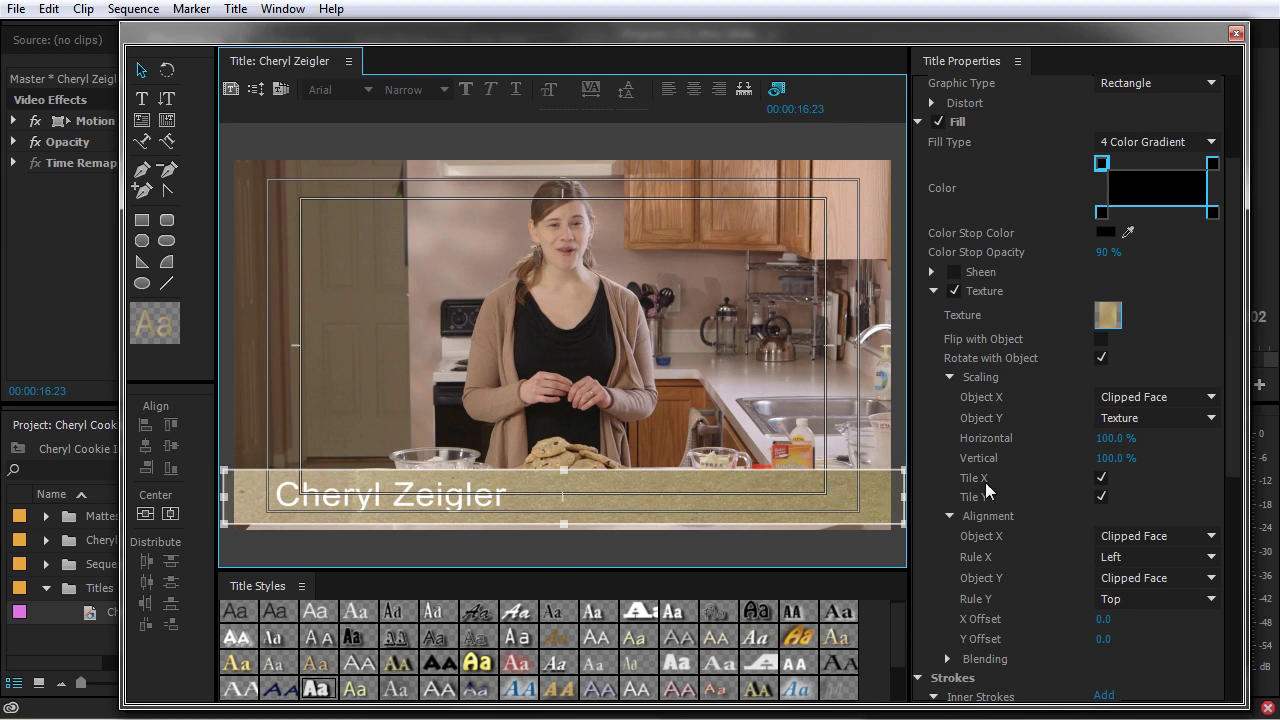
# Collapse texture Scaling and Alignment, open Blending, and lower the texture mix
pyautogui.scroll(-1, 985, 482)
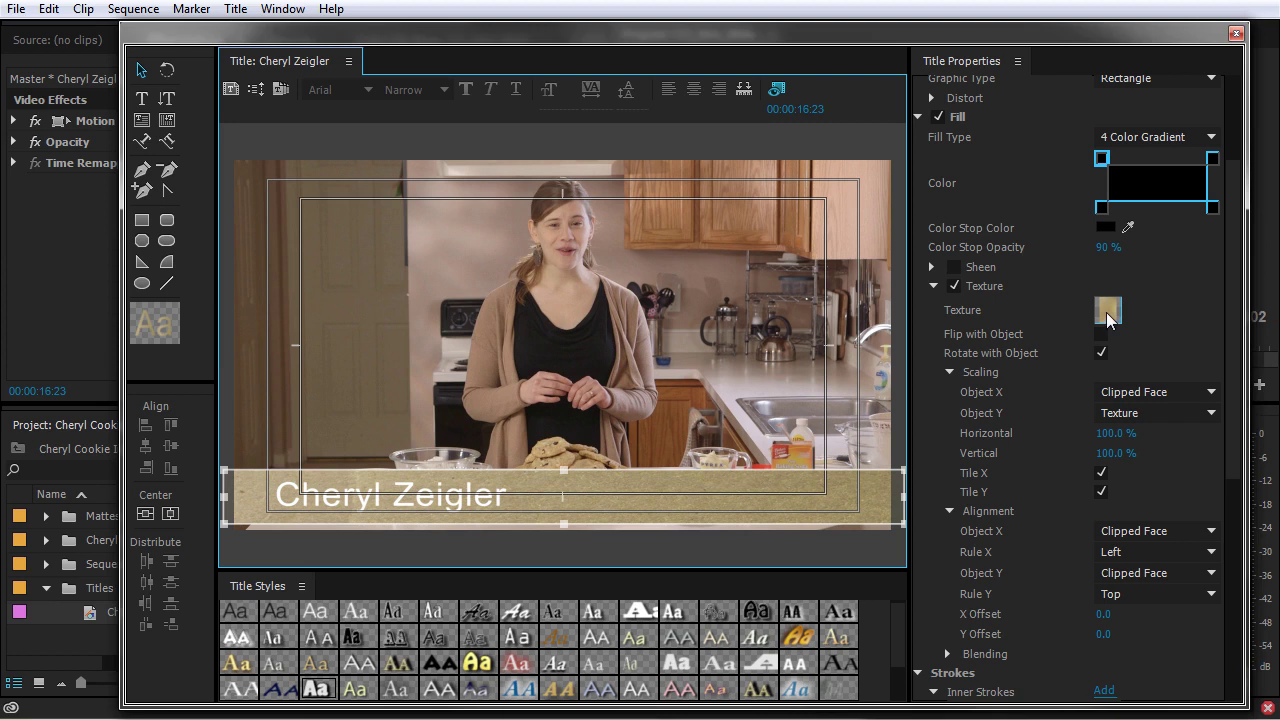
pyautogui.click(949, 372)
pyautogui.click(948, 391)
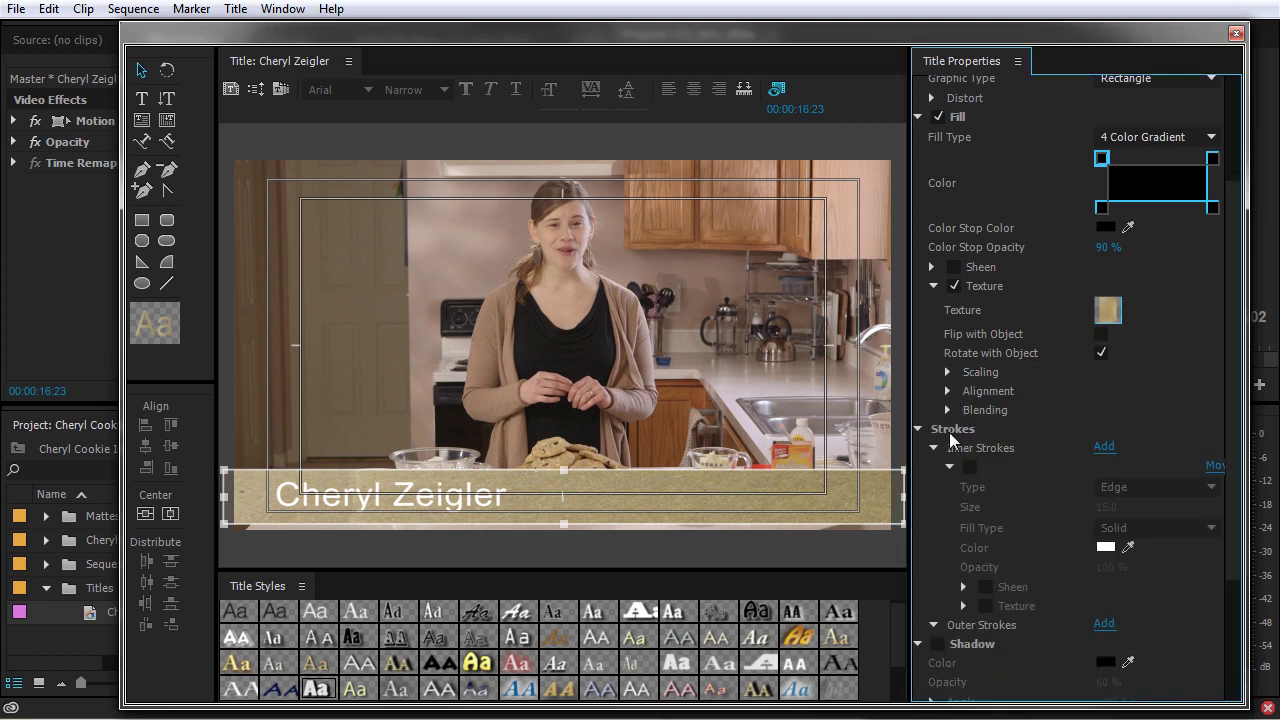
pyautogui.click(948, 410)
pyautogui.moveTo(1112, 429); pyautogui.dragTo(1060, 429)
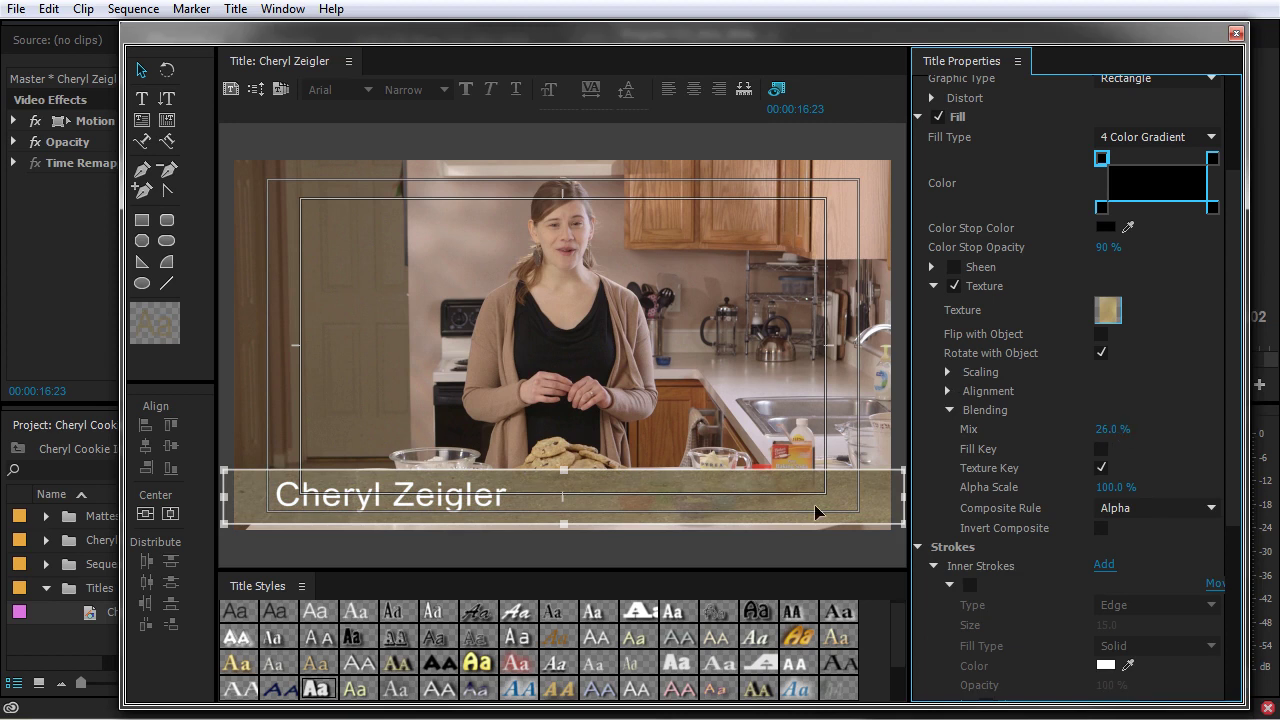
# Give the bar a solid dark brown fill at 85% opacity with 16% texture mix
pyautogui.click(1140, 137)
pyautogui.click(1137, 163)
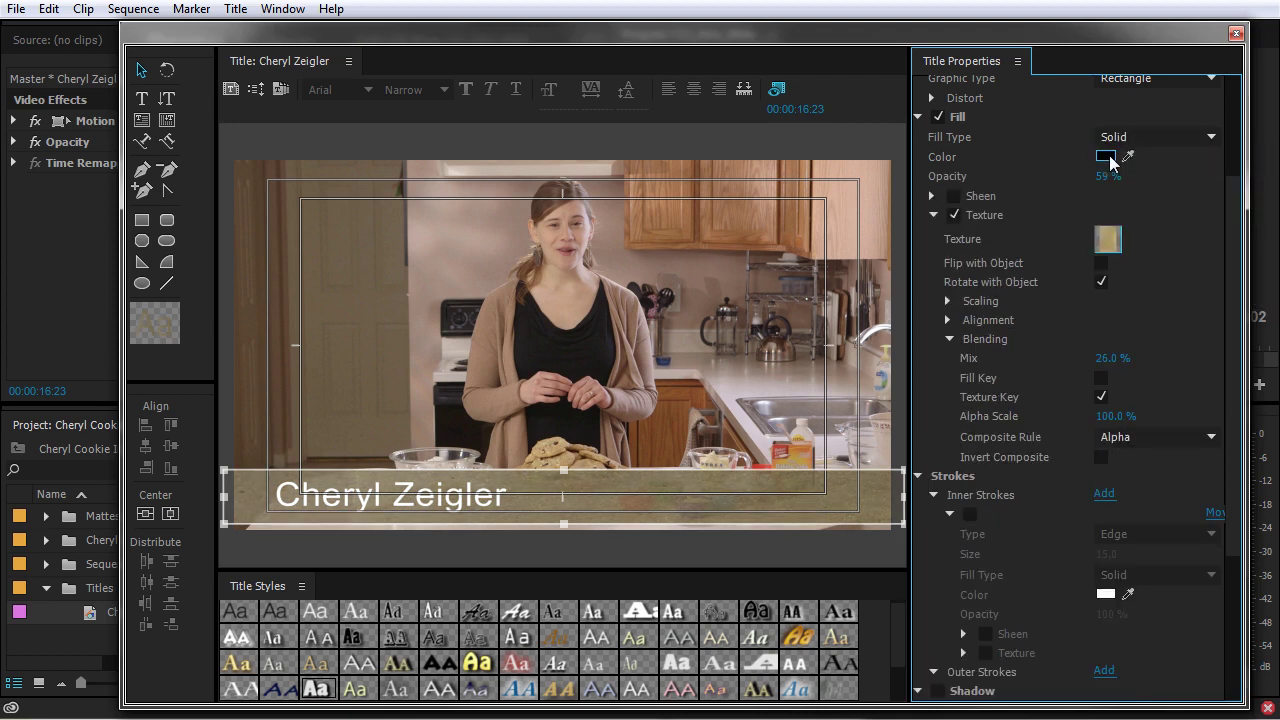
pyautogui.click(1105, 157)
pyautogui.moveTo(660, 300); pyautogui.dragTo(697, 280)
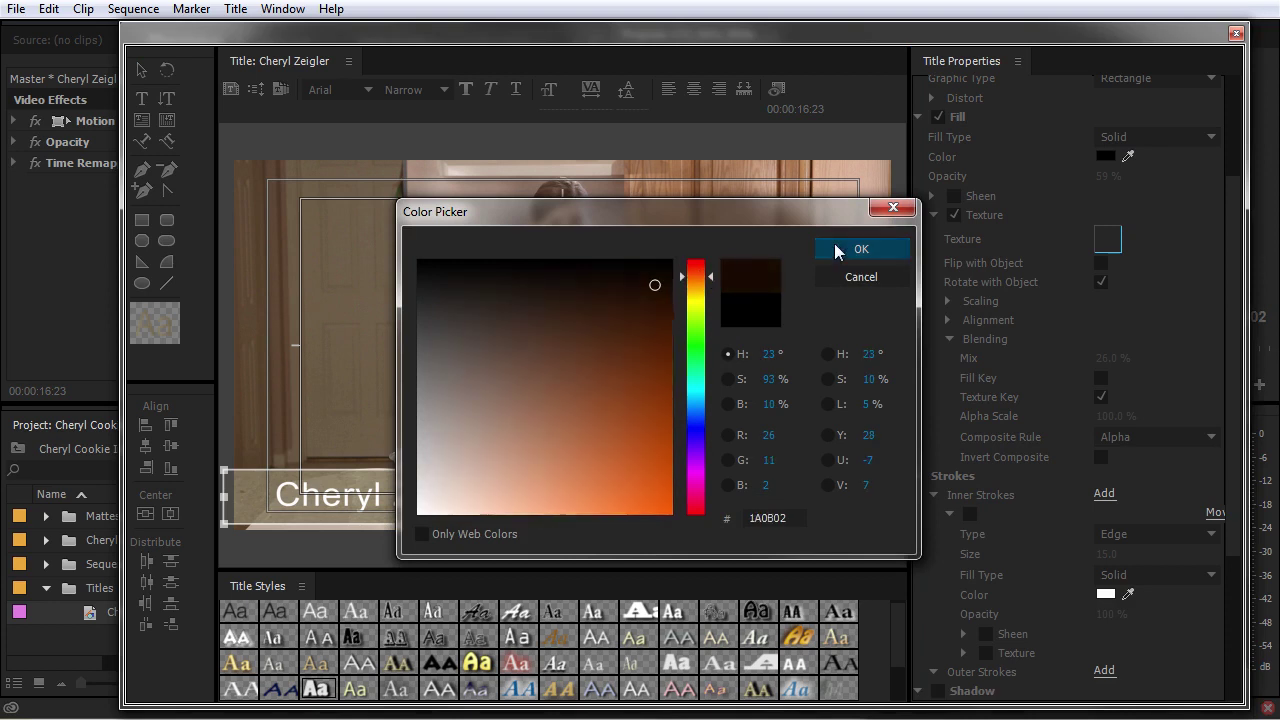
pyautogui.click(861, 249)
pyautogui.moveTo(1110, 177)
pyautogui.mouseDown()
pyautogui.moveTo(1127, 177)
pyautogui.moveTo(1100, 181)
pyautogui.mouseUp()
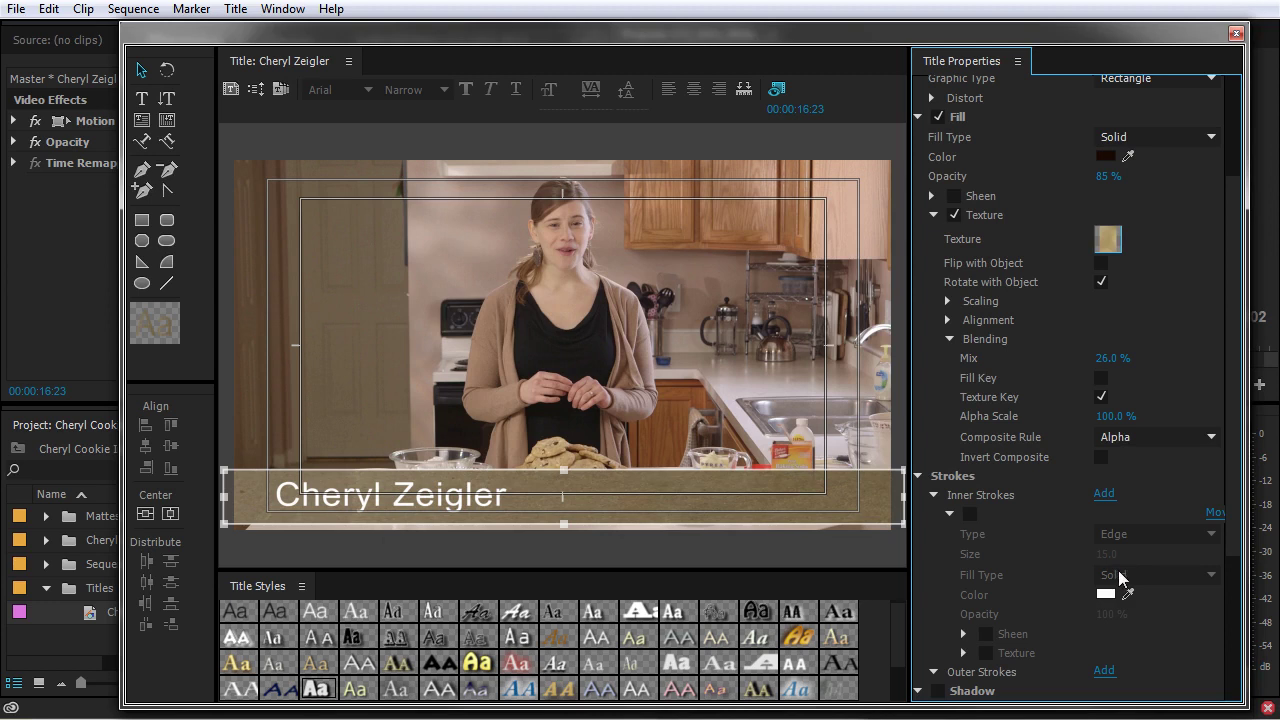
pyautogui.moveTo(1112, 358)
pyautogui.mouseDown()
pyautogui.moveTo(1147, 358)
pyautogui.moveTo(1107, 358)
pyautogui.mouseUp()
# Enable a shadow on the name text with size 10 and spread 30
pyautogui.click(468, 505)
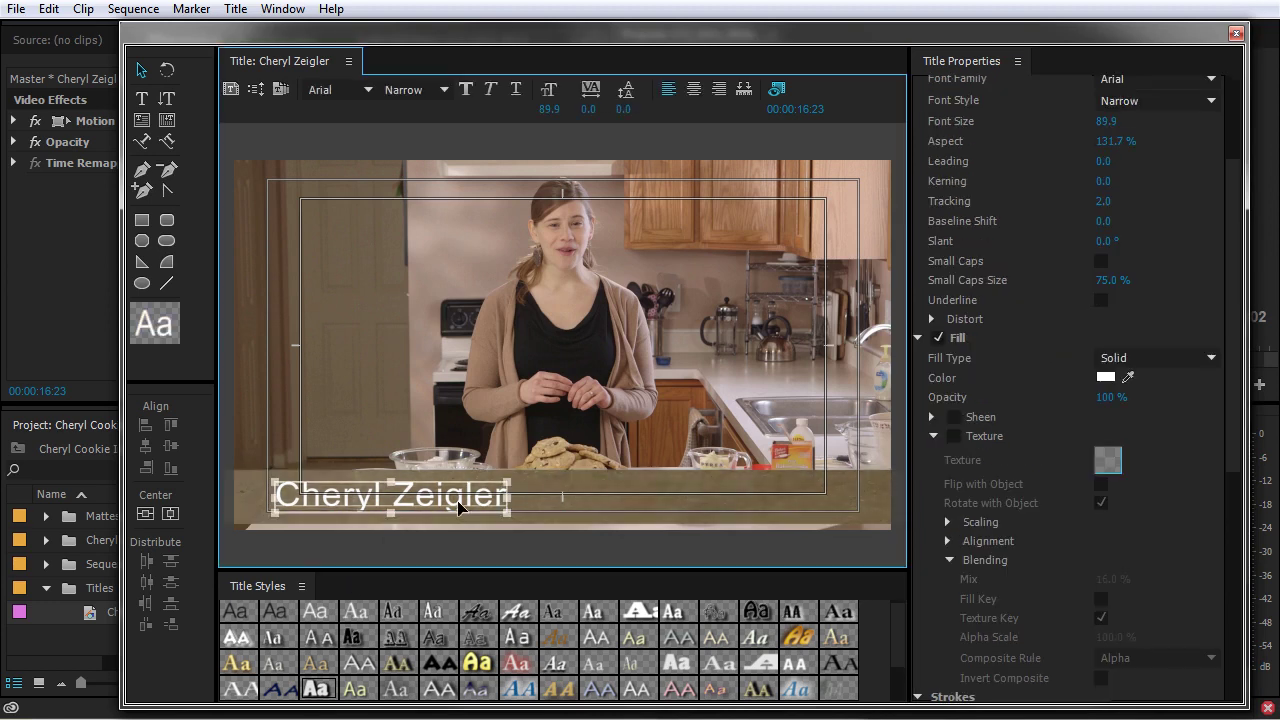
pyautogui.scroll(-4, 1000, 585)
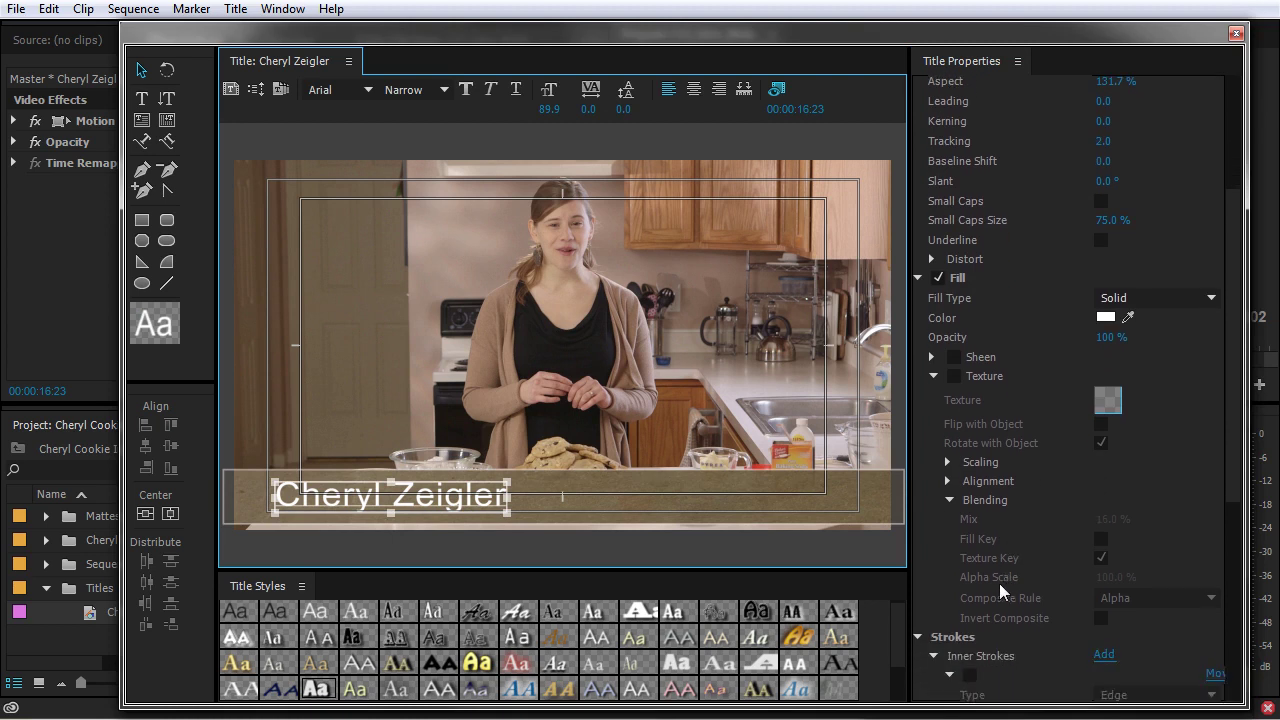
pyautogui.scroll(-1, 970, 595)
pyautogui.click(948, 569)
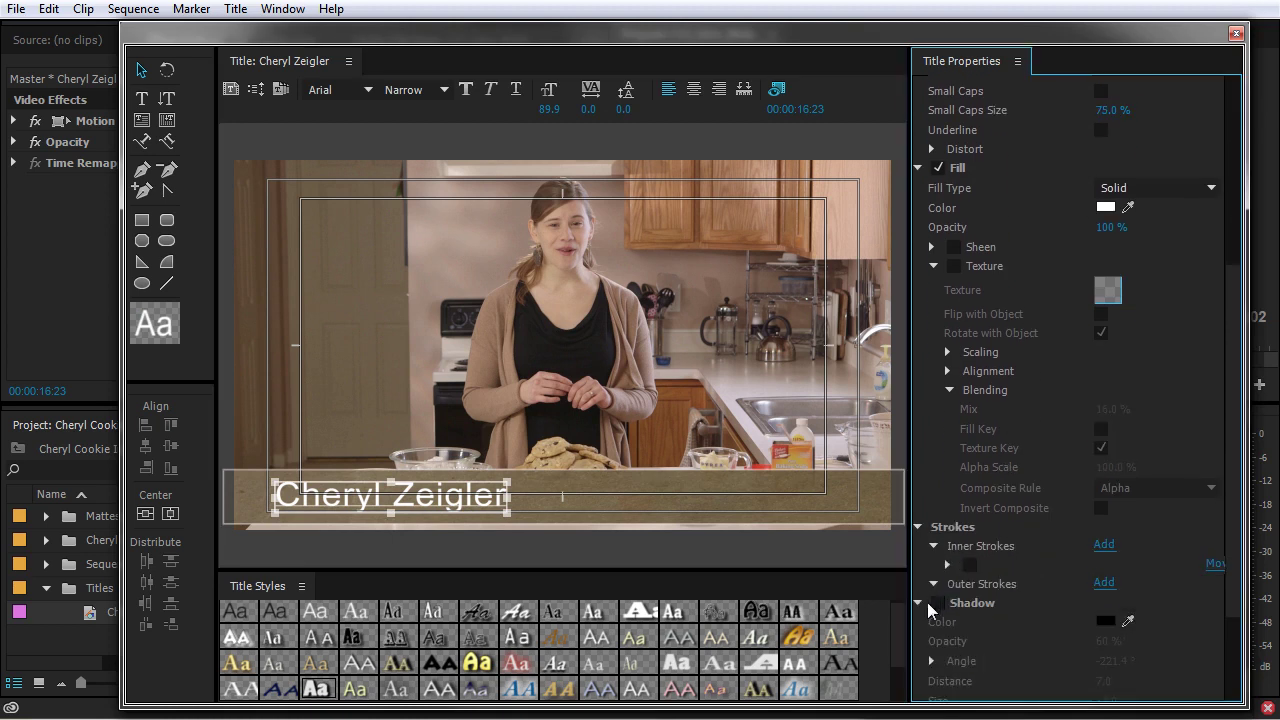
pyautogui.click(919, 607)
pyautogui.scroll(-1, 927, 602)
pyautogui.scroll(-1, 1140, 642)
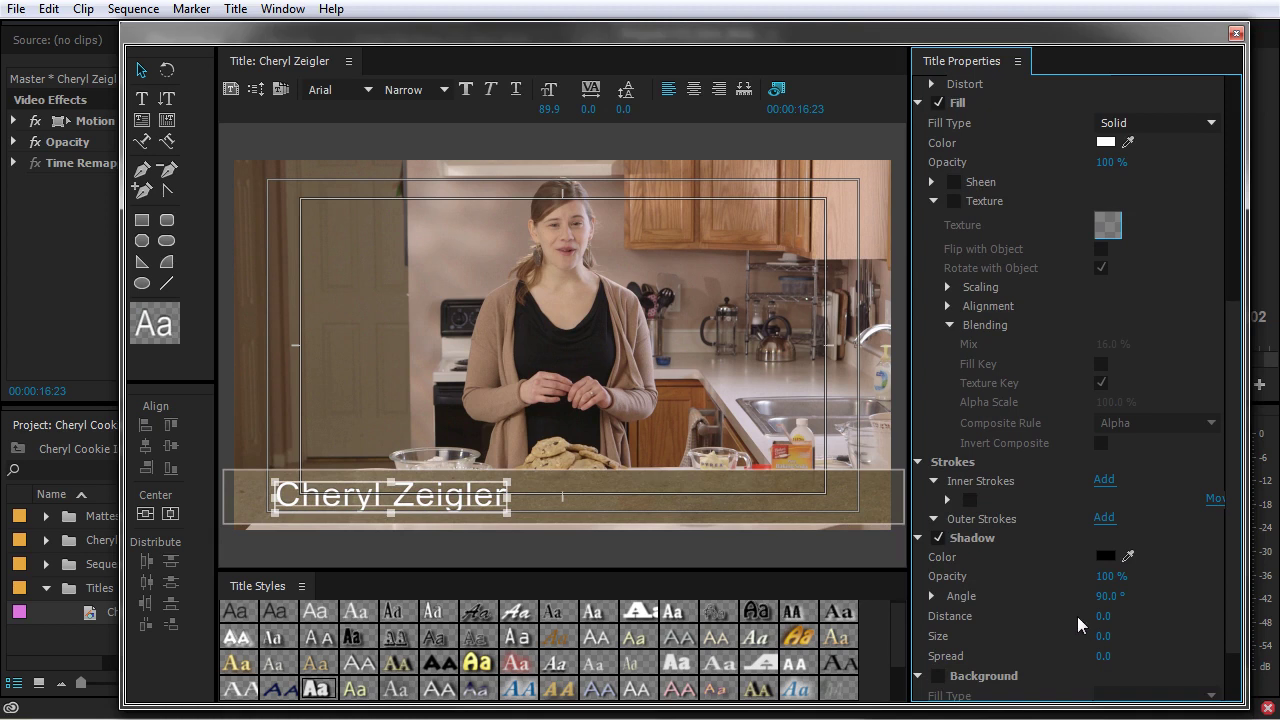
pyautogui.moveTo(1109, 640); pyautogui.dragTo(1170, 657)
pyautogui.click(1105, 638)
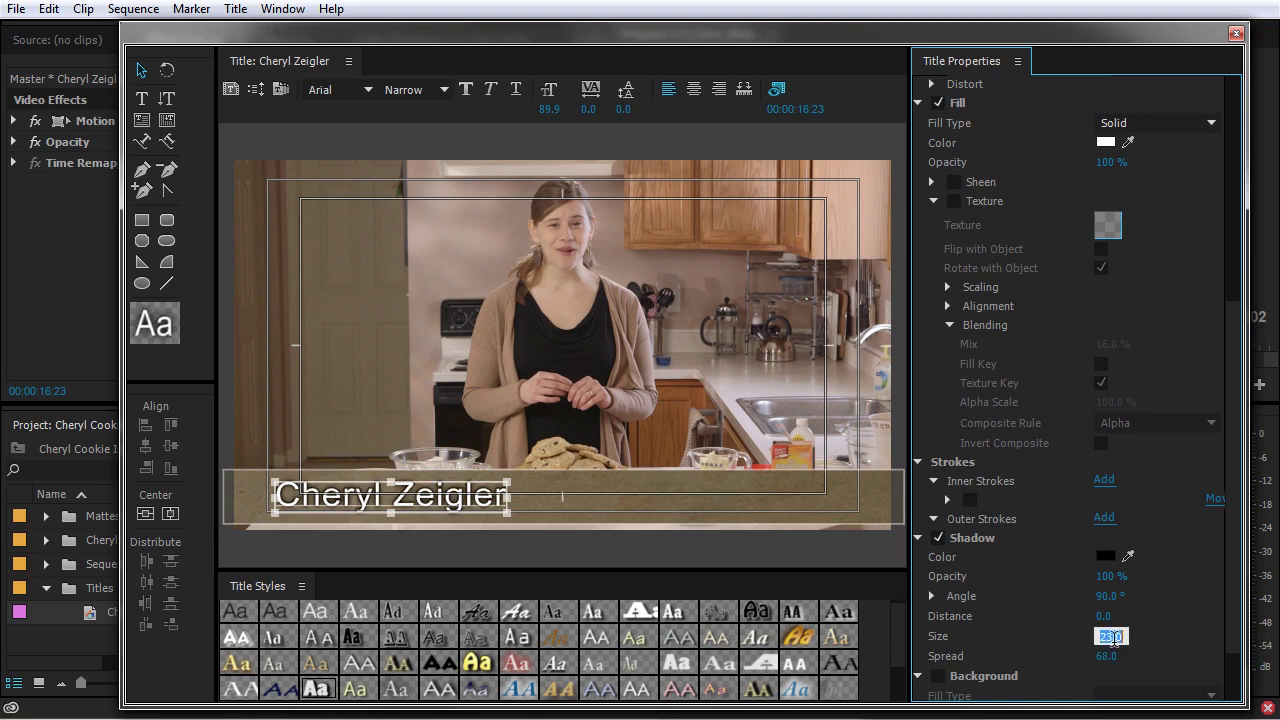
pyautogui.write('10')
pyautogui.press('Tab')
pyautogui.write('30')
pyautogui.press('Return')
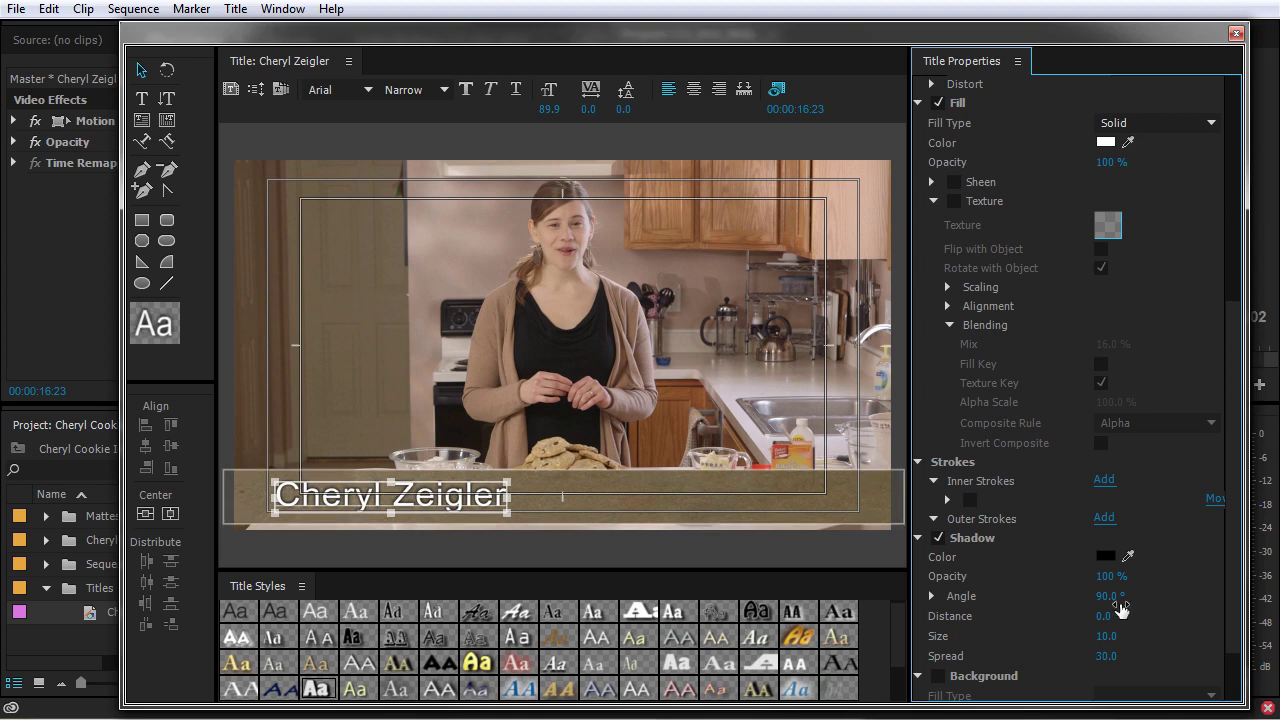
# Make the shadow dark brown at 20% opacity, then select the background bar
pyautogui.moveTo(1108, 585); pyautogui.dragTo(1028, 585)
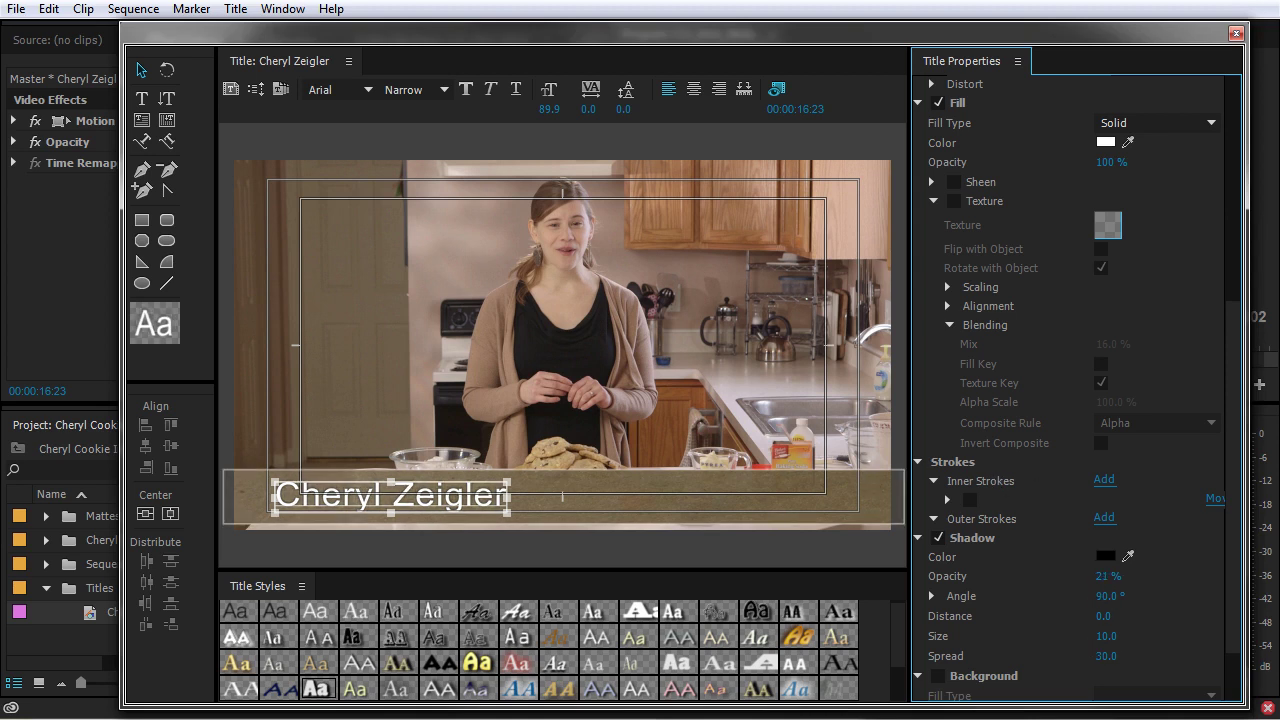
pyautogui.click(1106, 556)
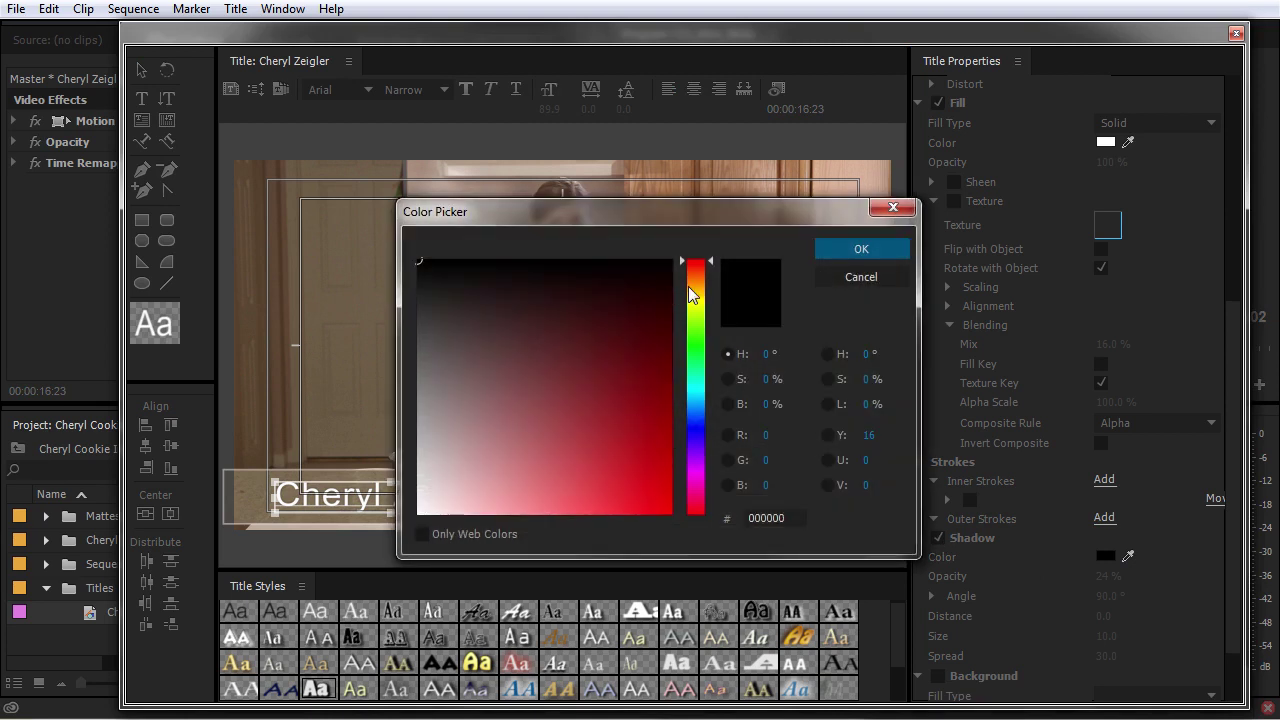
pyautogui.moveTo(697, 290); pyautogui.dragTo(701, 282)
pyautogui.click(655, 286)
pyautogui.click(861, 249)
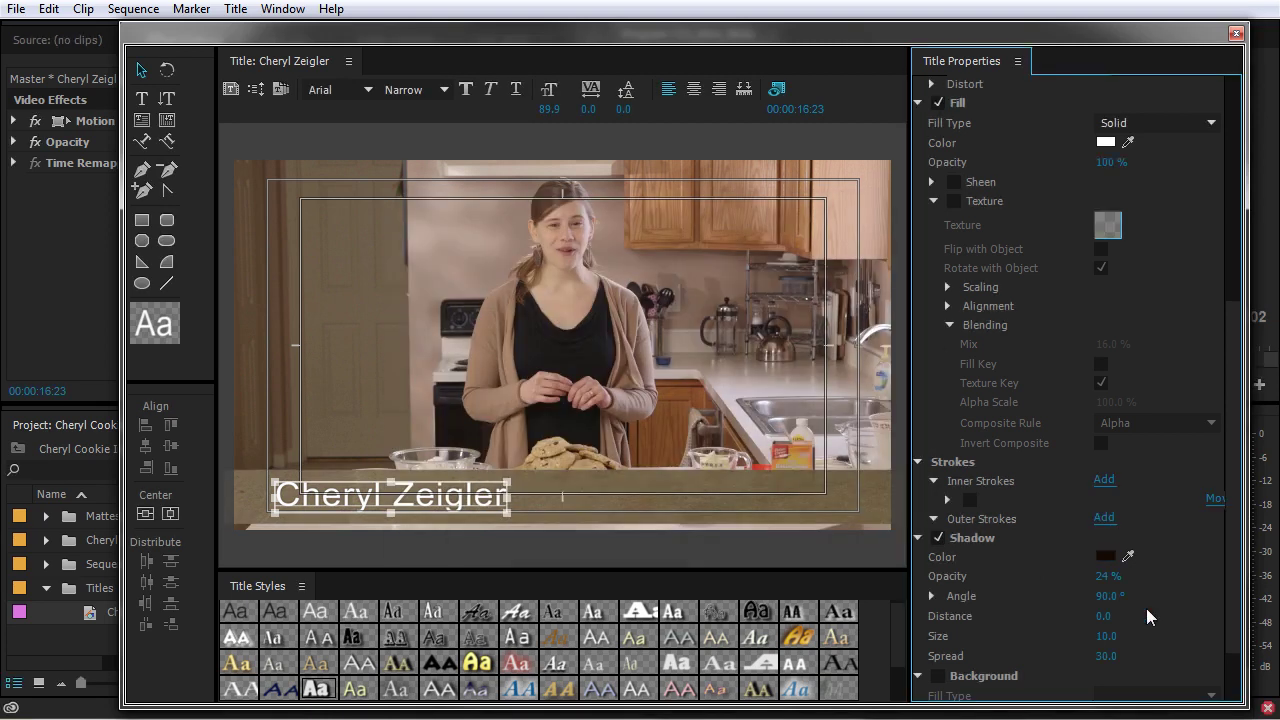
pyautogui.moveTo(1107, 576); pyautogui.dragTo(1099, 576)
pyautogui.click(743, 523)
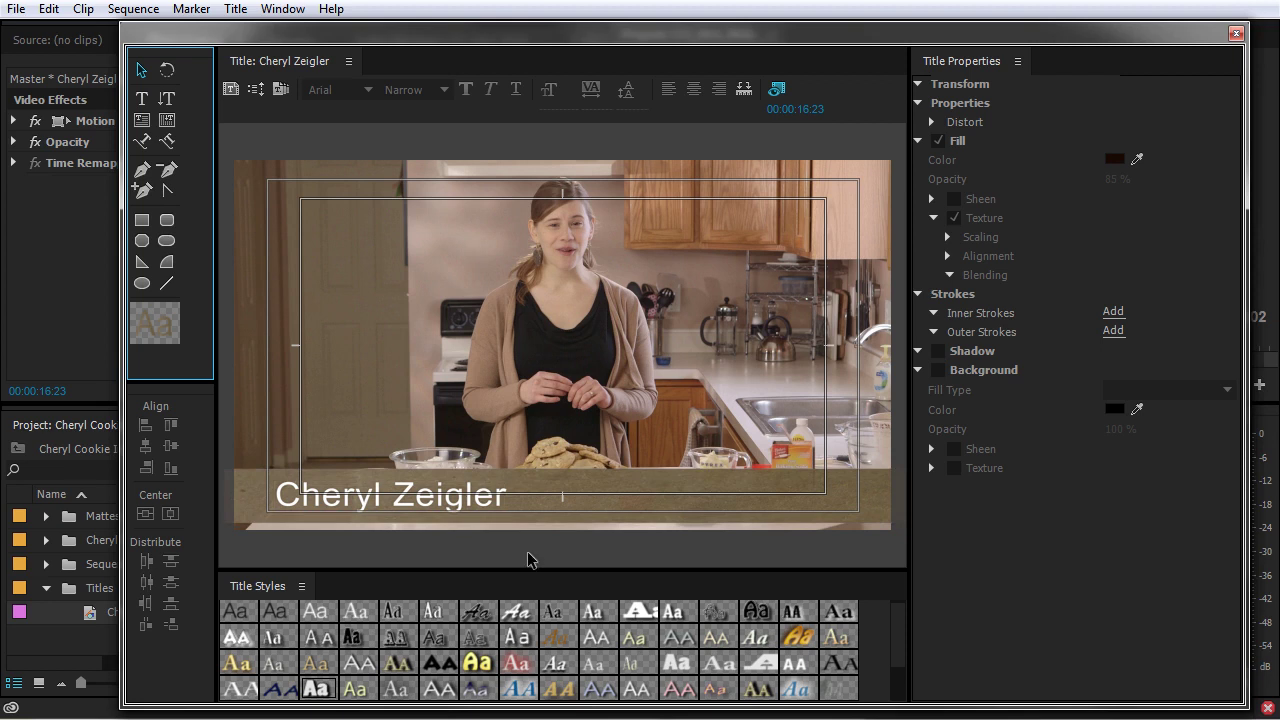
# Turn off the bar's texture and switch it to a near-black 4 Color Gradient fill
pyautogui.click(658, 498)
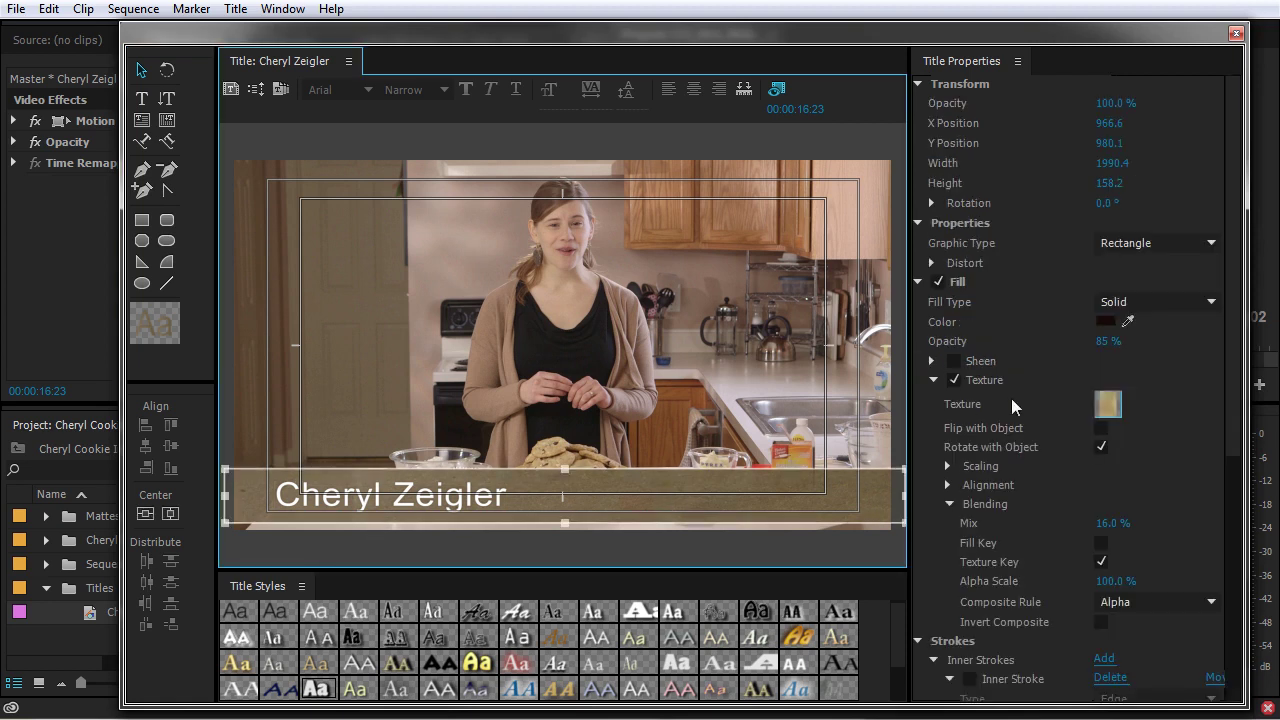
pyautogui.click(953, 381)
pyautogui.click(934, 381)
pyautogui.click(1103, 322)
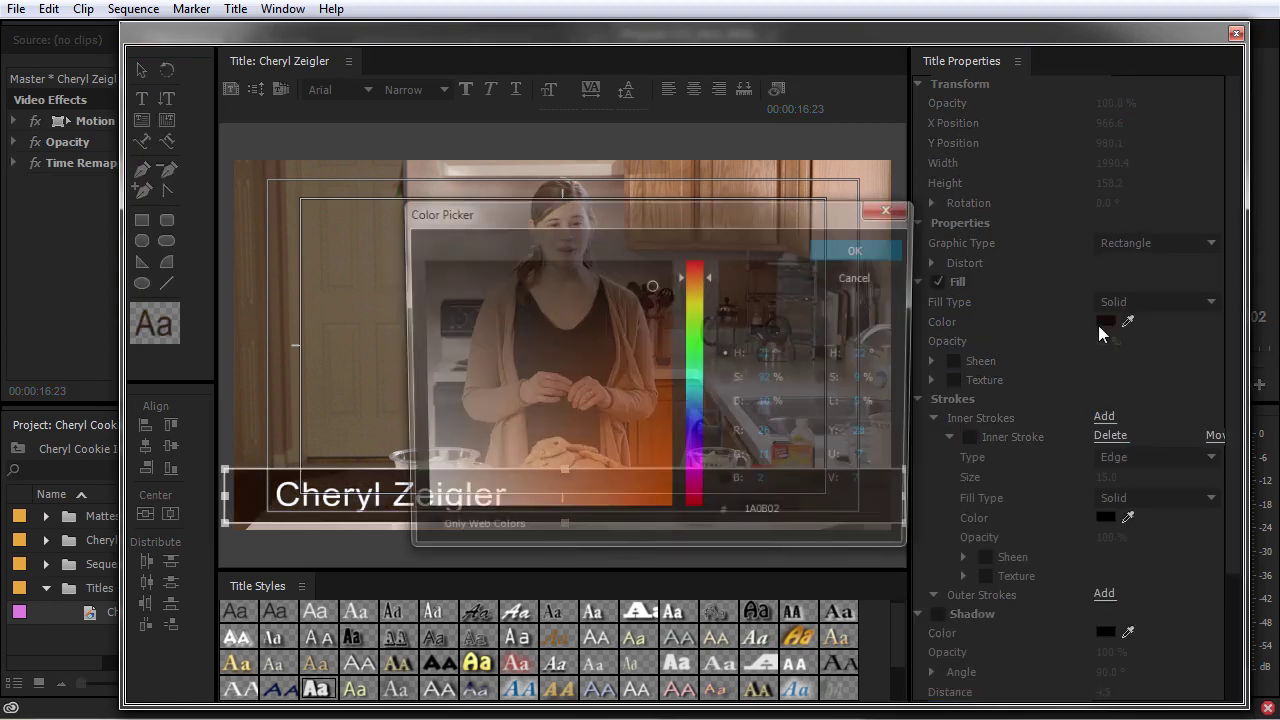
pyautogui.click(852, 251)
pyautogui.click(1155, 302)
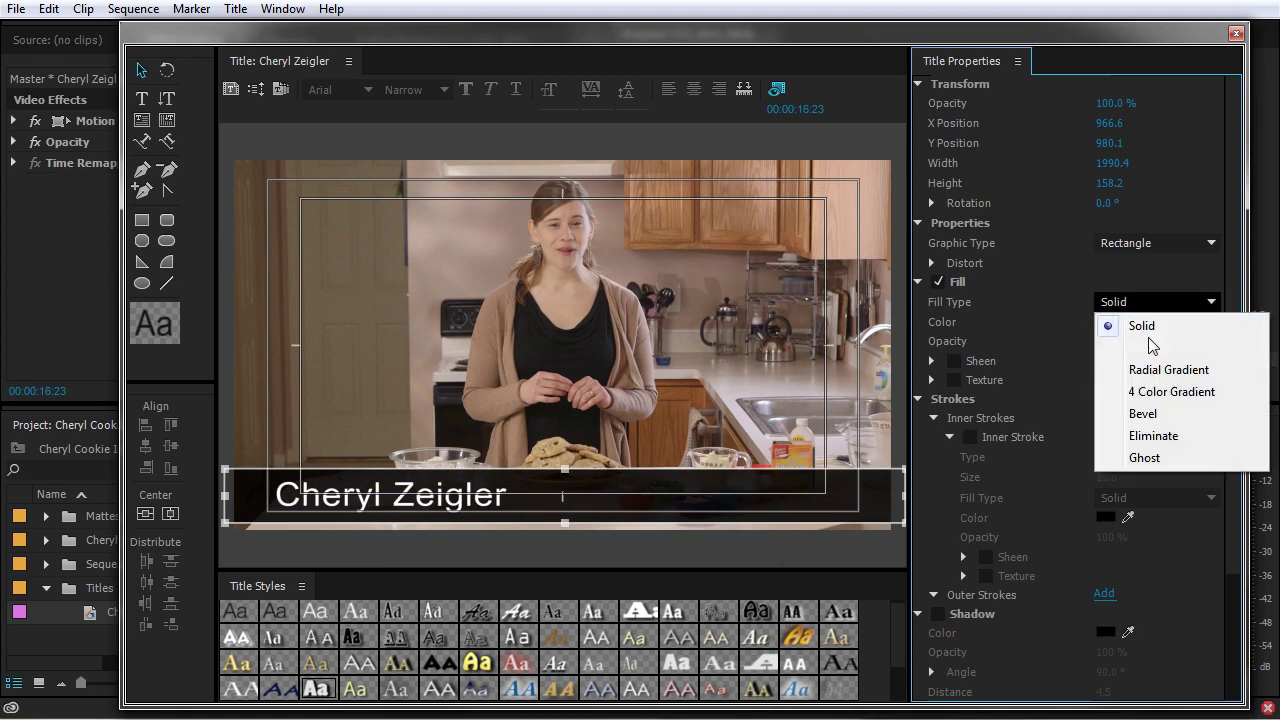
pyautogui.click(1160, 391)
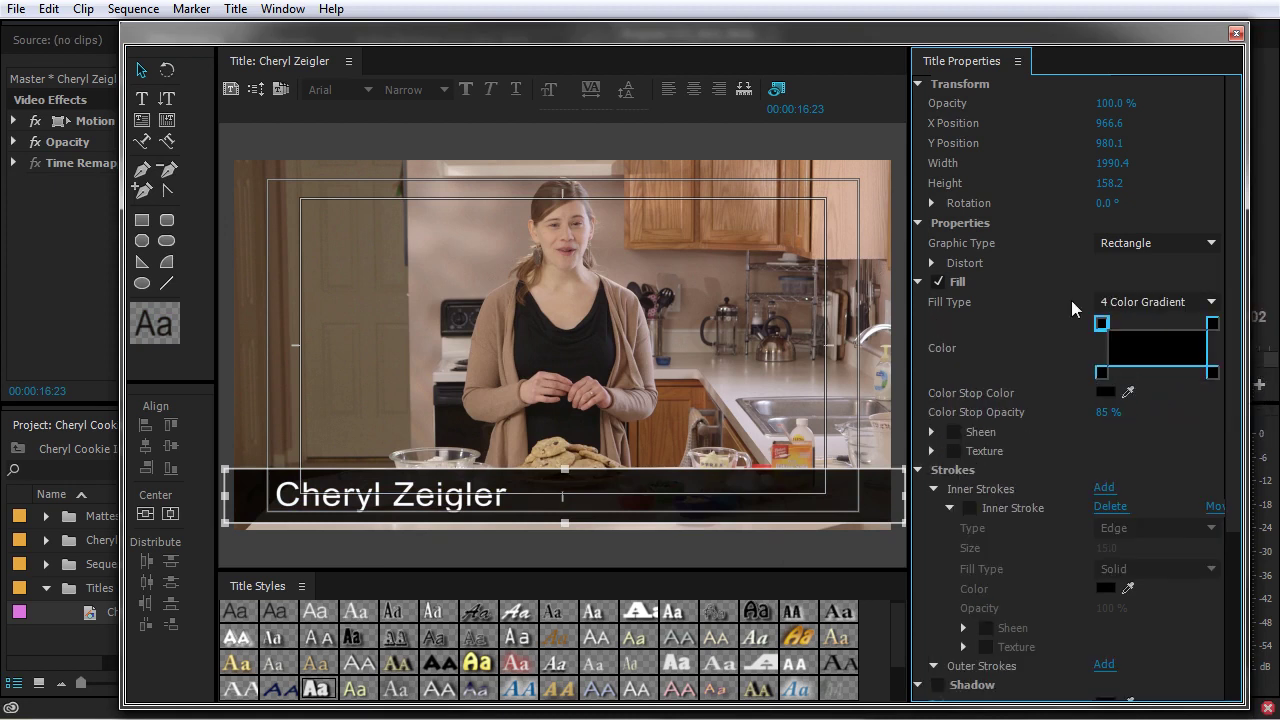
# Set the gradient corner opacities between 90% and 70%
pyautogui.click(1213, 373)
pyautogui.click(1101, 372)
pyautogui.click(1110, 411)
pyautogui.write('90')
pyautogui.click(1101, 323)
pyautogui.click(1110, 411)
pyautogui.write('90')
pyautogui.press('Return')
pyautogui.click(1213, 323)
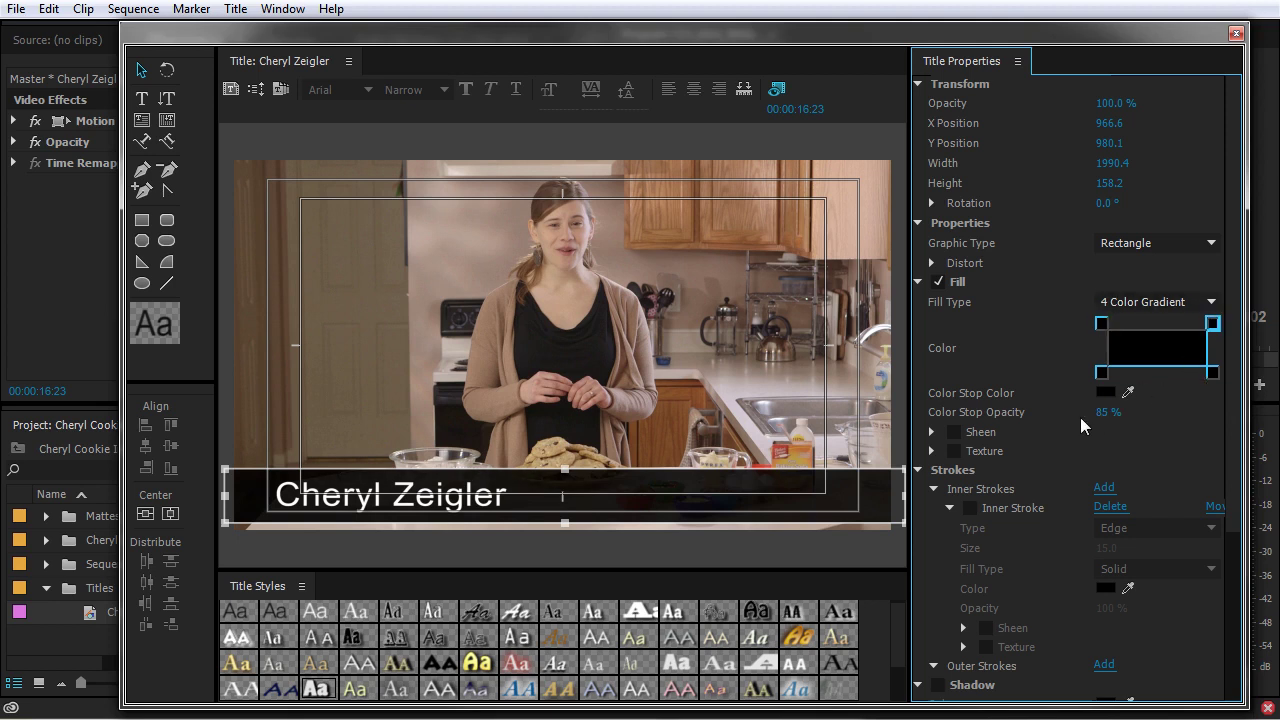
pyautogui.press('Return')
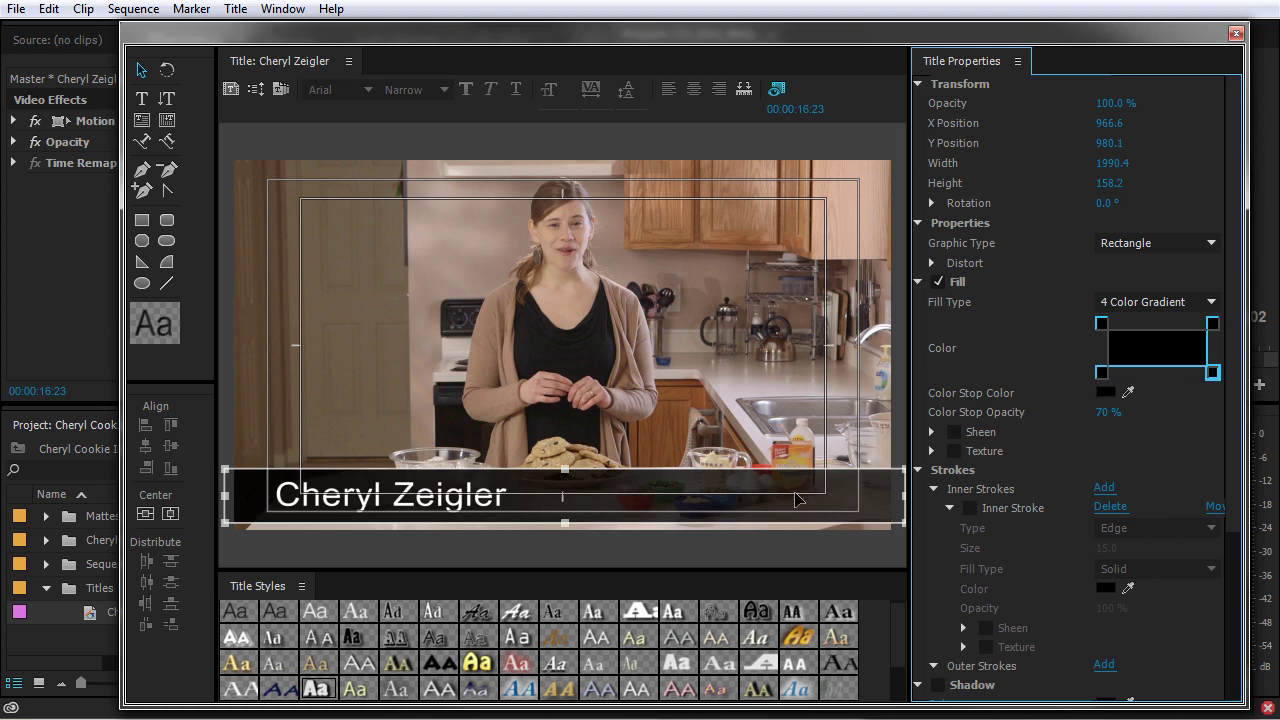
# Reselect the name text, check its properties, and deselect it
pyautogui.click(388, 503)
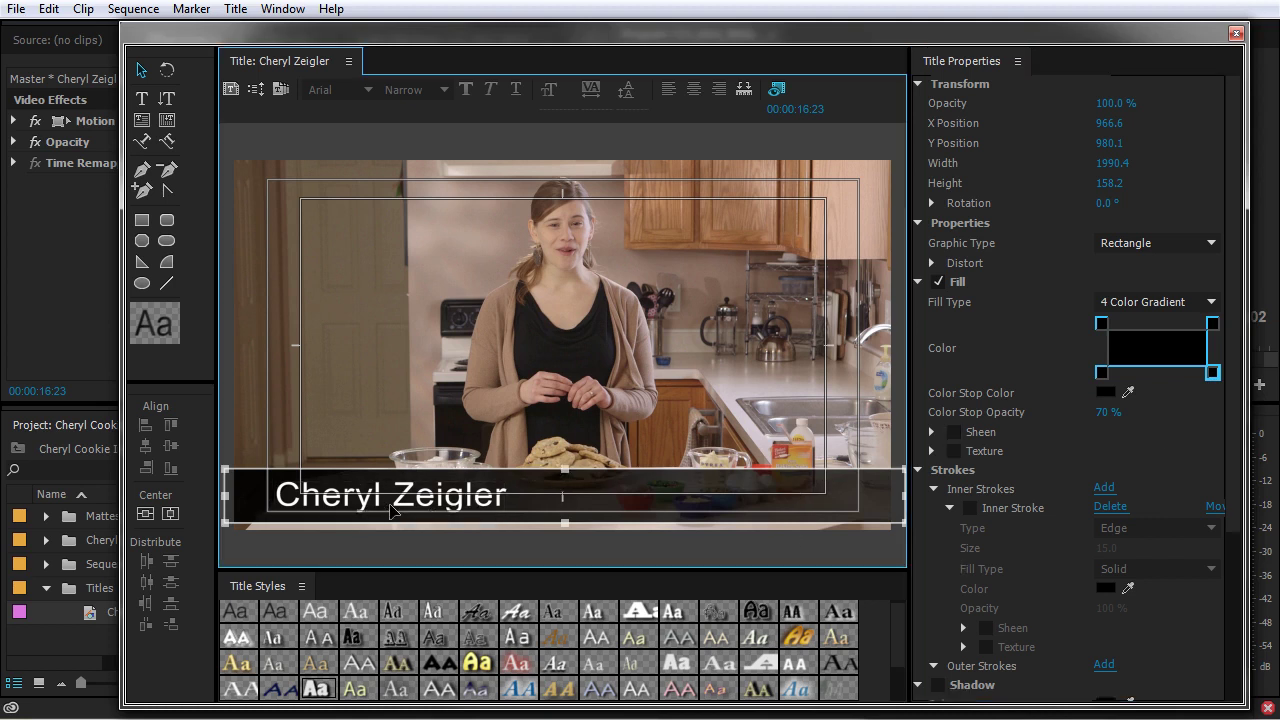
pyautogui.click(445, 508)
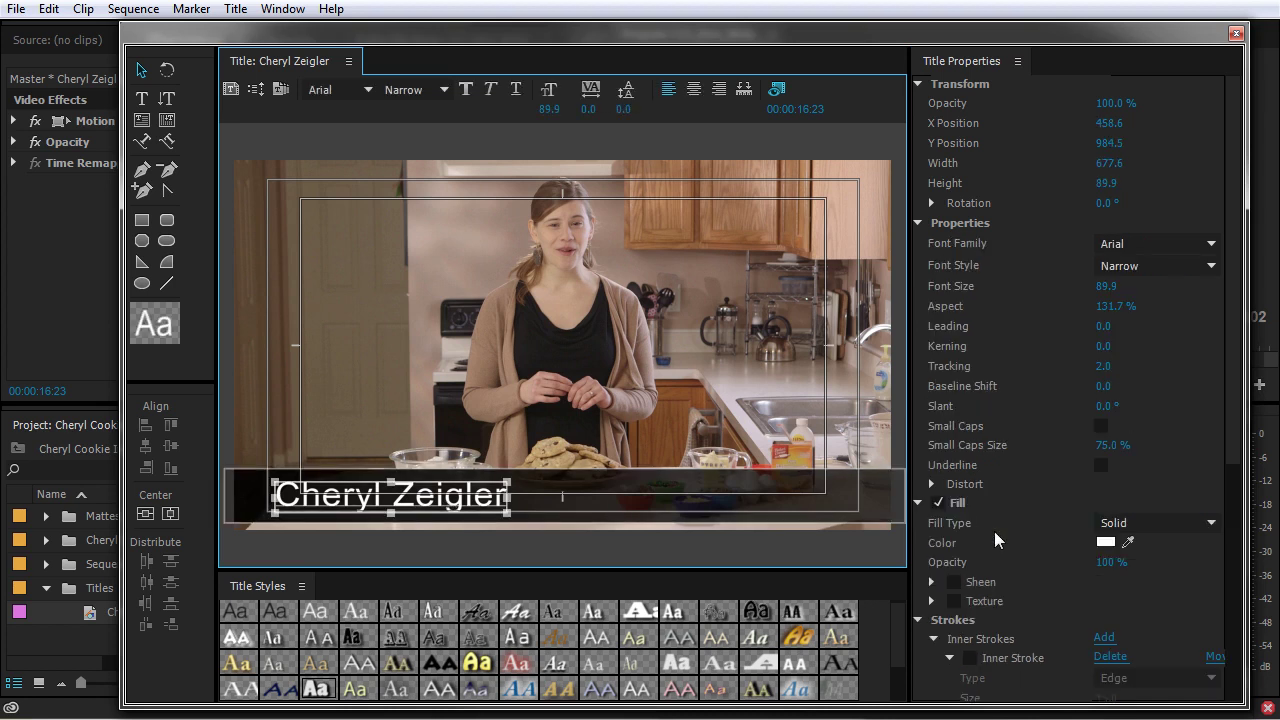
pyautogui.scroll(-3, 990, 535)
pyautogui.scroll(-3, 985, 570)
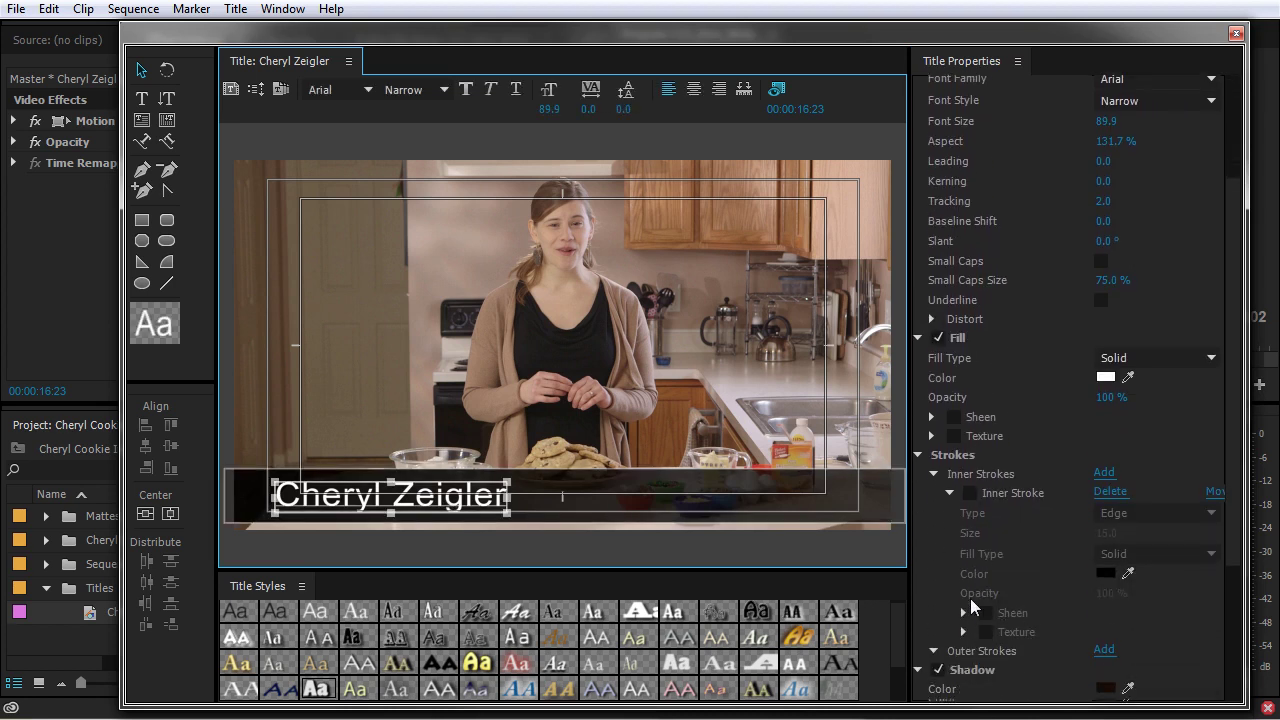
pyautogui.click(941, 658)
pyautogui.click(668, 352)
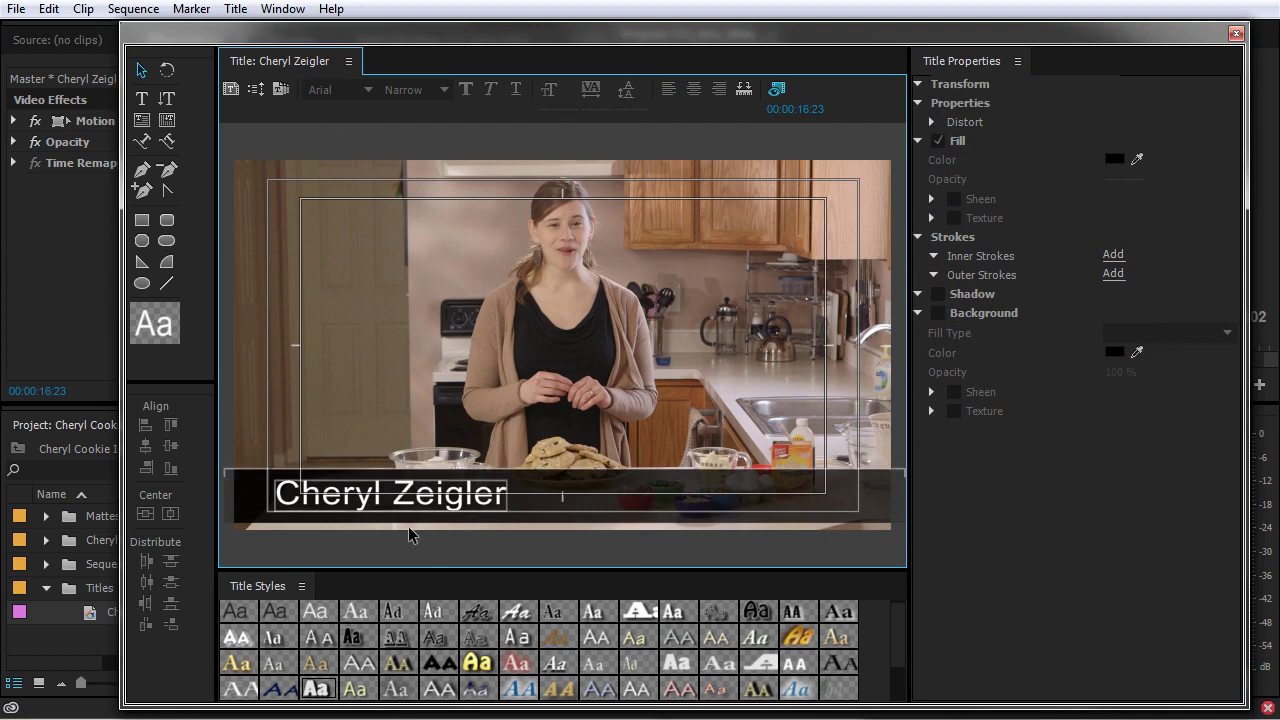
# Save the current title as a user template named 'Basic Lower Third' and close Templates
pyautogui.click(281, 95)
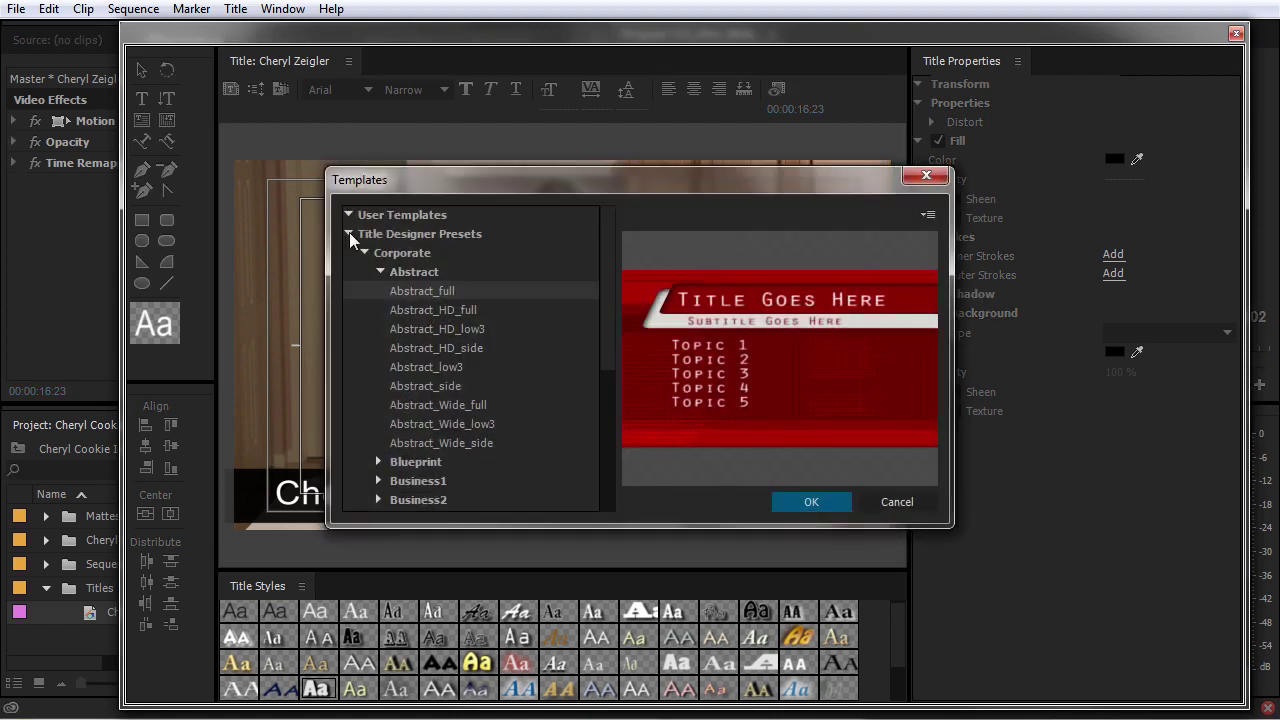
pyautogui.click(349, 233)
pyautogui.click(928, 216)
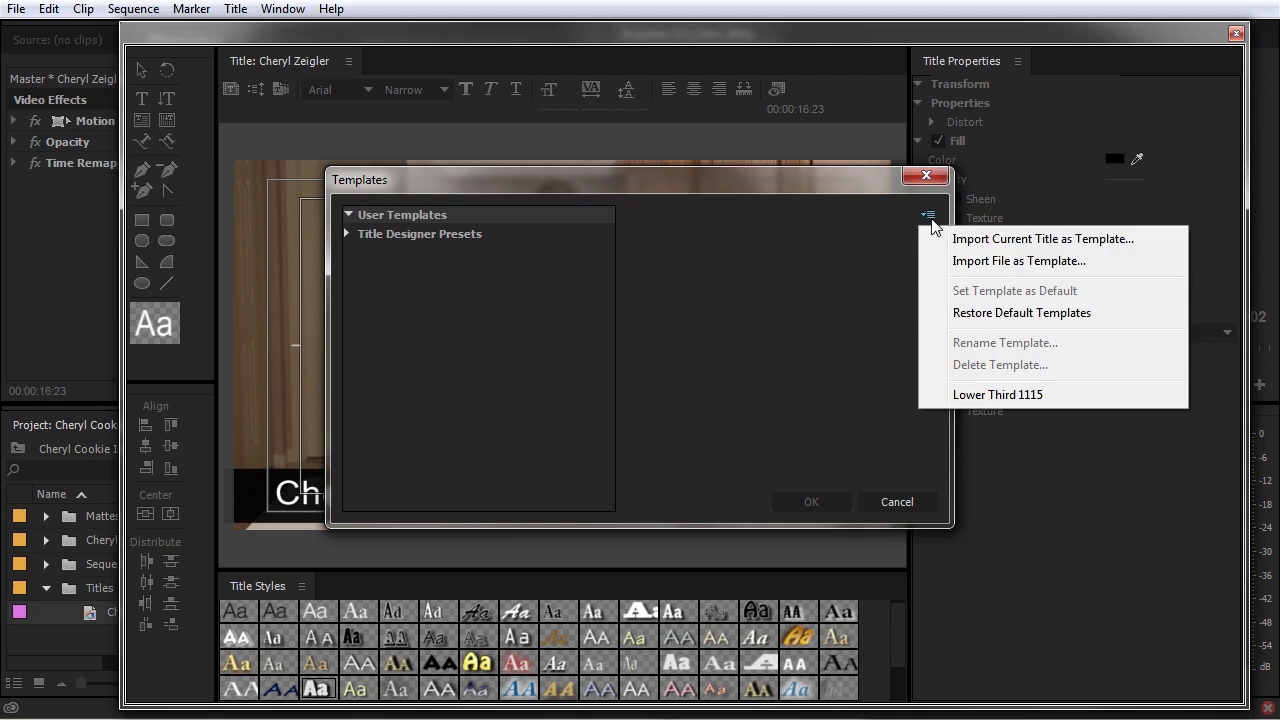
pyautogui.click(1049, 239)
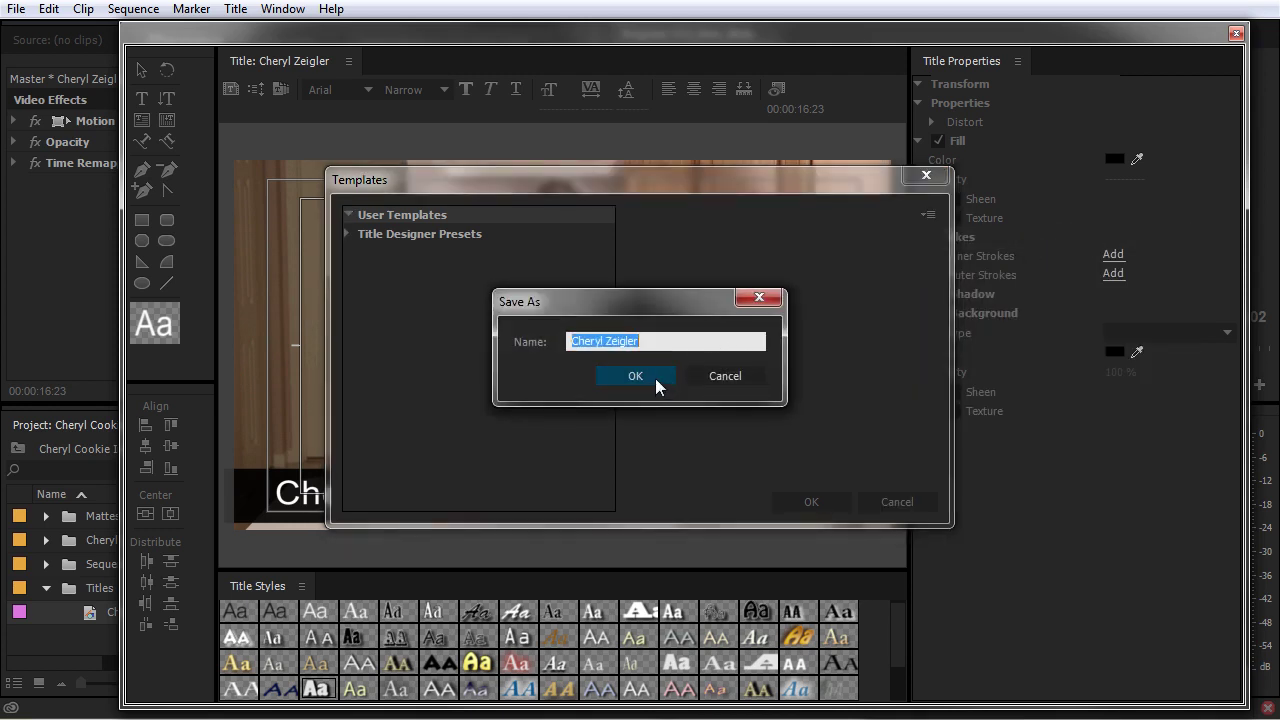
pyautogui.write('Basic Lower Third')
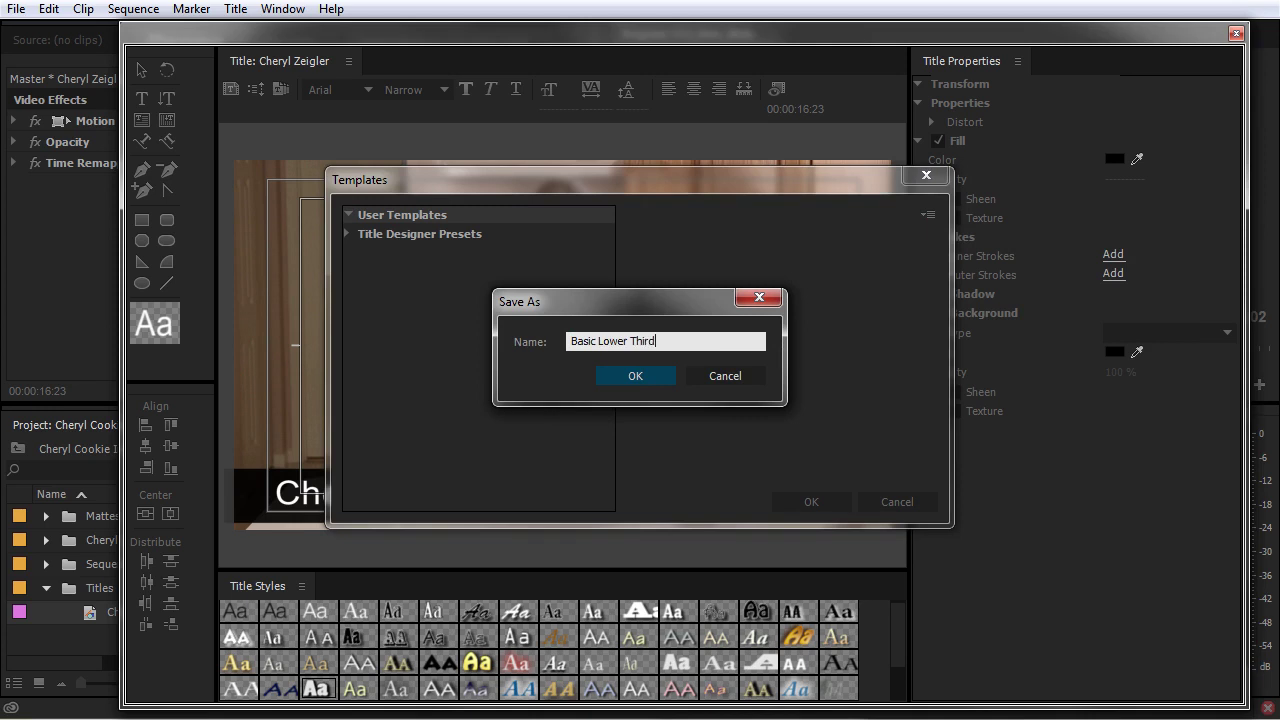
pyautogui.click(635, 376)
pyautogui.click(413, 253)
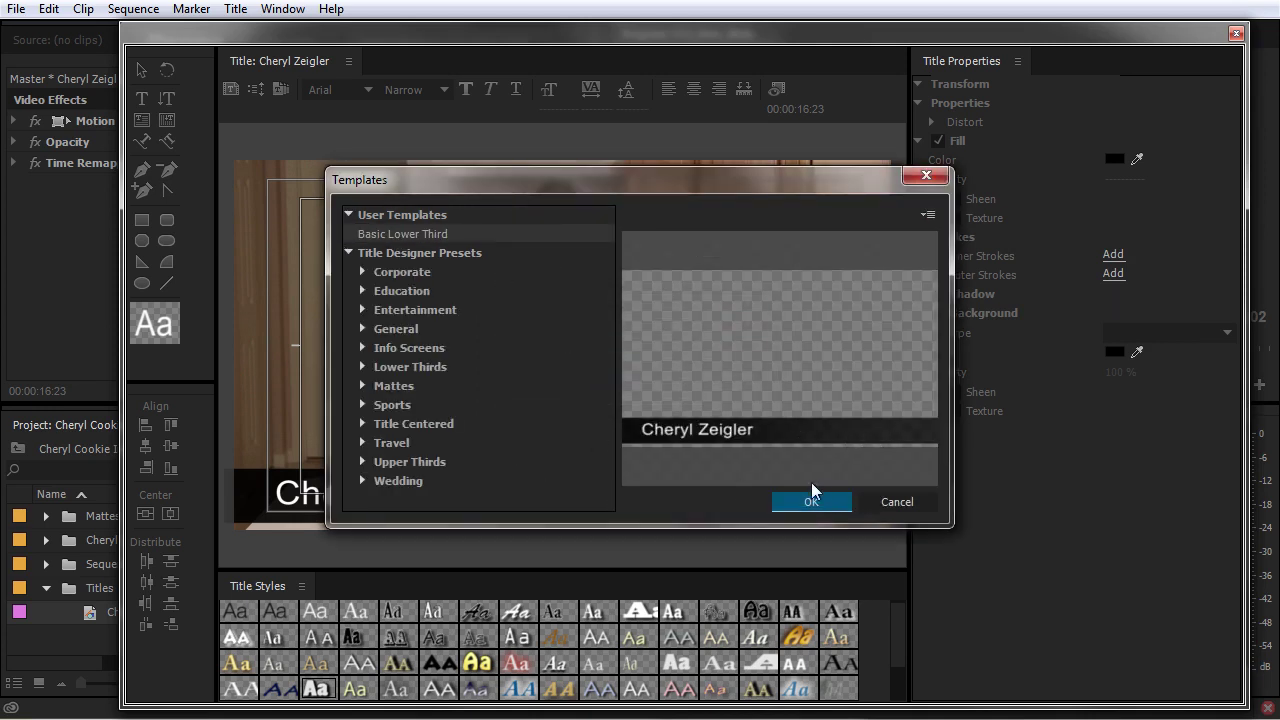
pyautogui.click(897, 501)
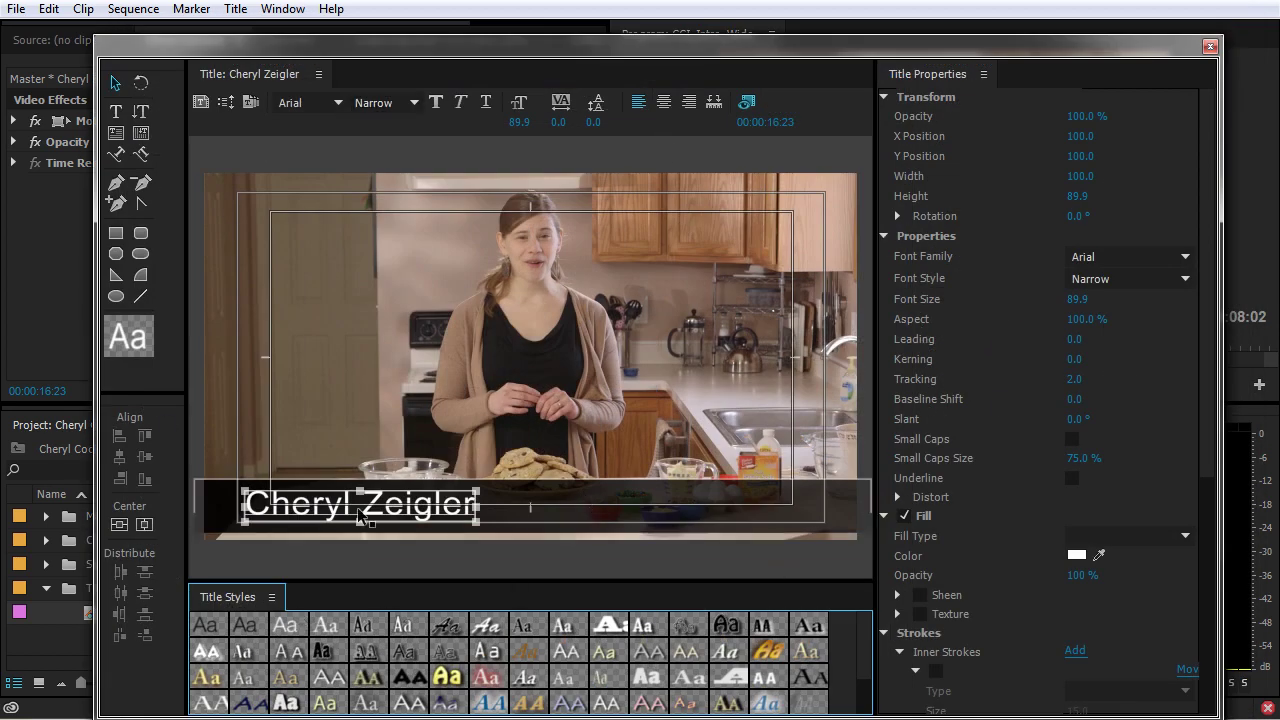
# Create a new title based on the current one, named after the second presenter
pyautogui.click(235, 9)
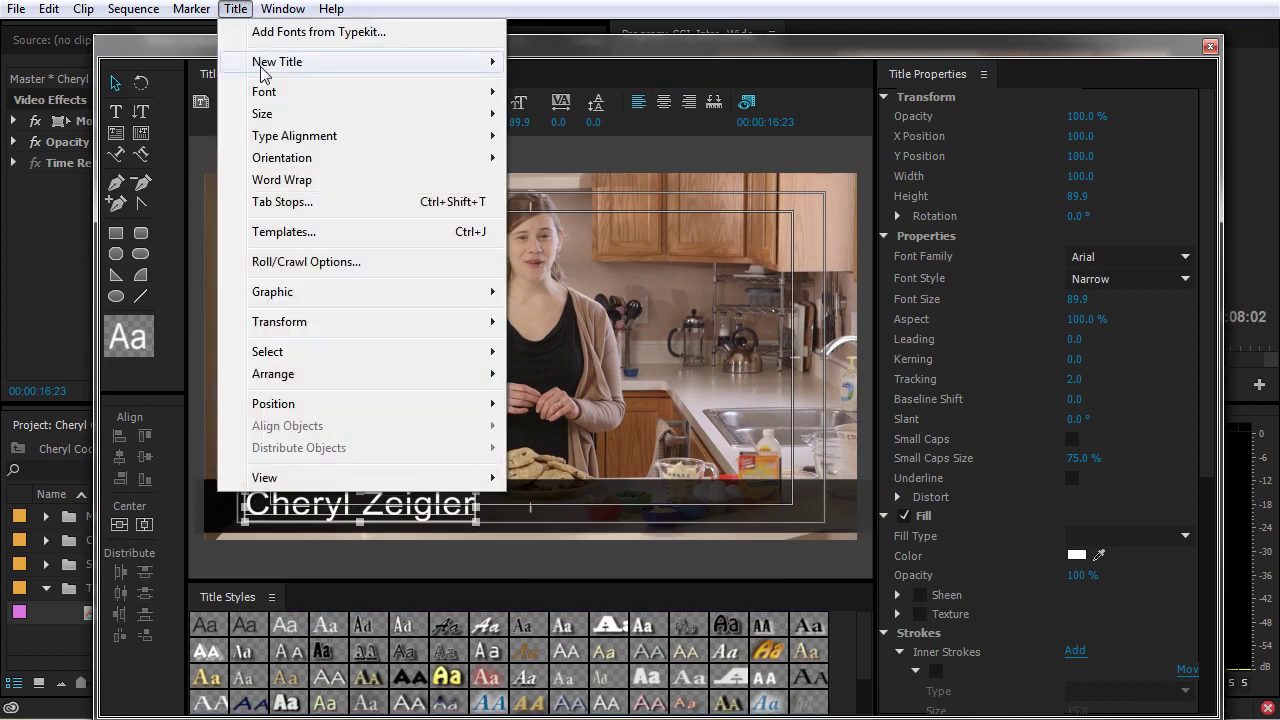
pyautogui.moveTo(266, 70)
pyautogui.click(589, 140)
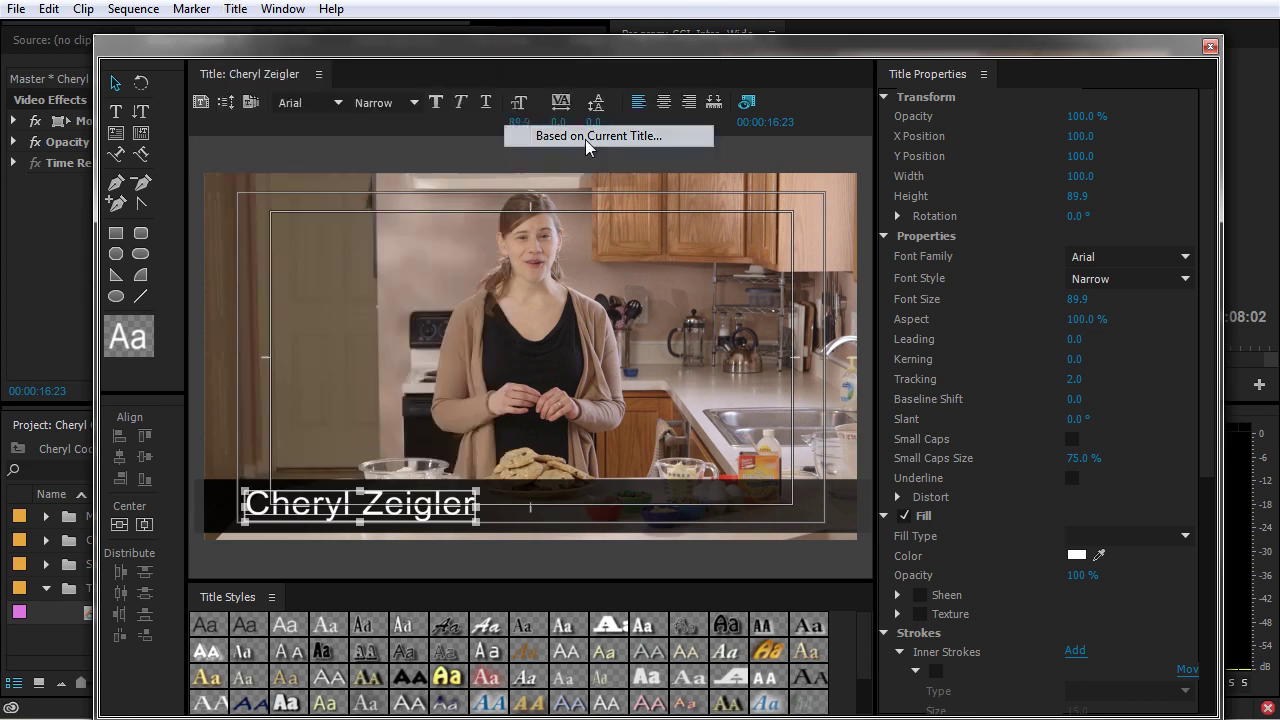
pyautogui.write('Bob Smith')
pyautogui.press('Return')
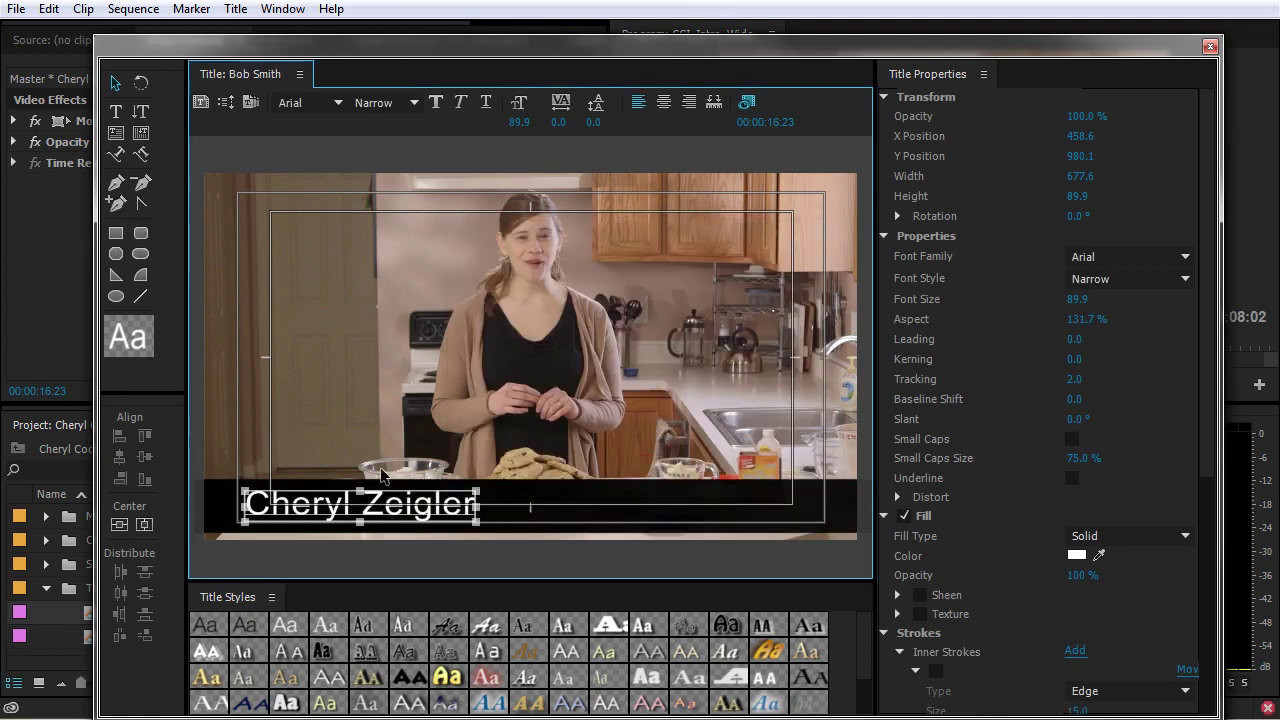
# Replace the name text with the second presenter's name and close the Titler
pyautogui.moveTo(391, 58); pyautogui.dragTo(515, 38)
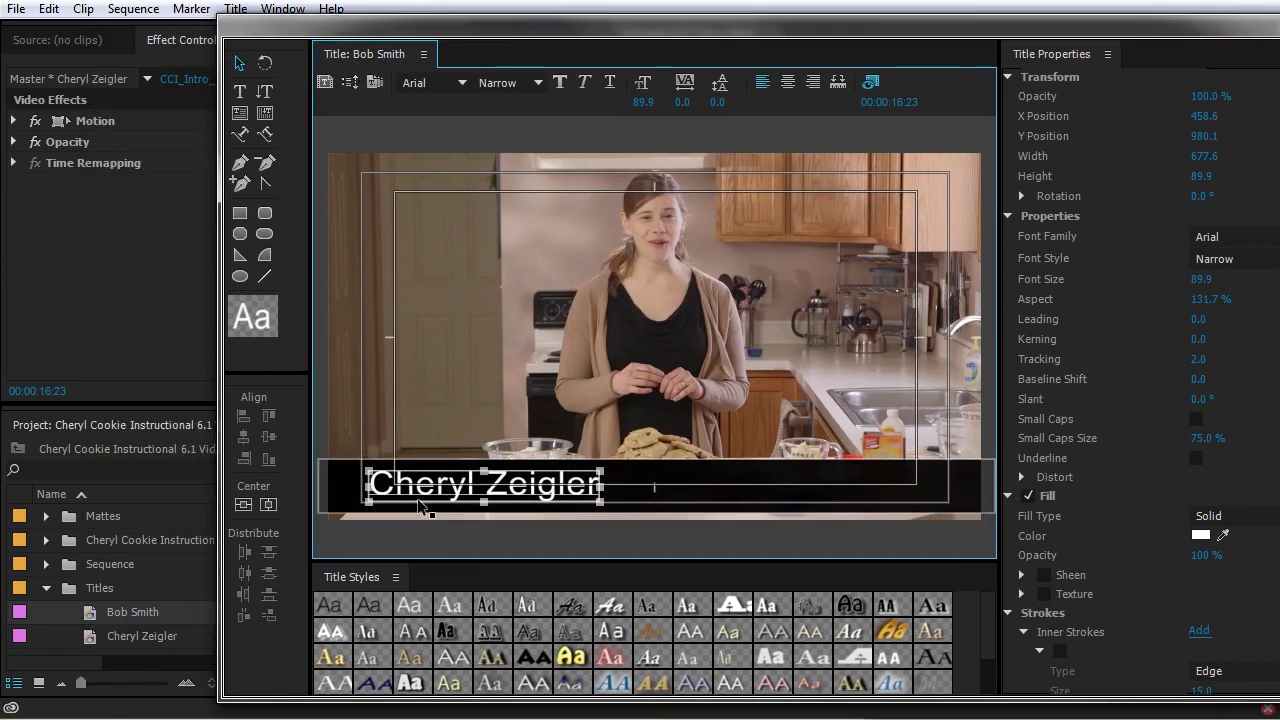
pyautogui.doubleClick(505, 490)
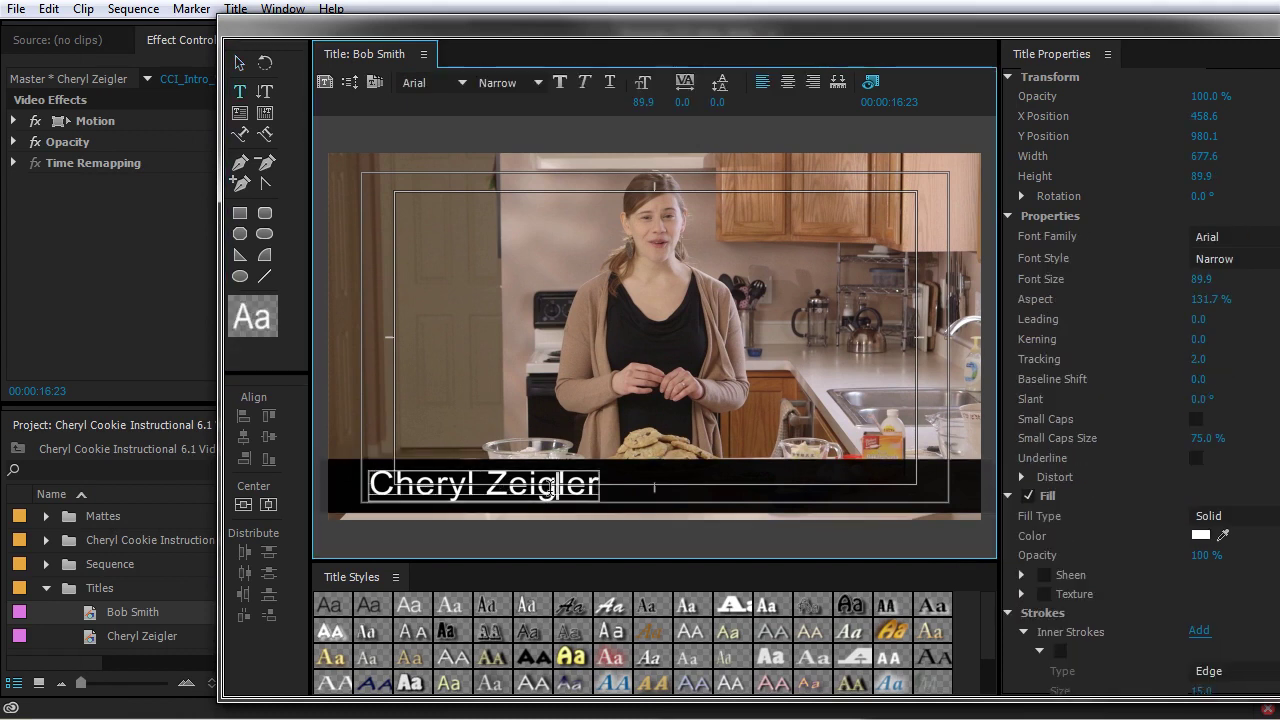
pyautogui.hotkey('ctrl', 'a')
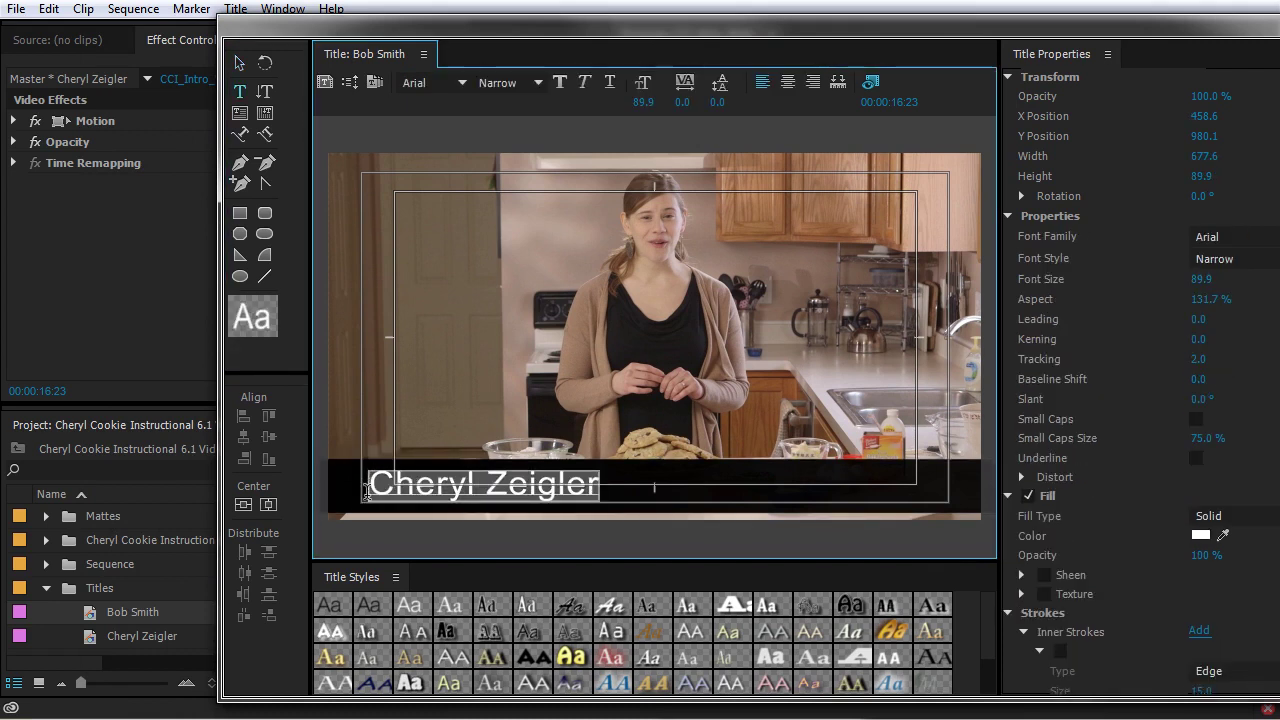
pyautogui.write('Bob Smith')
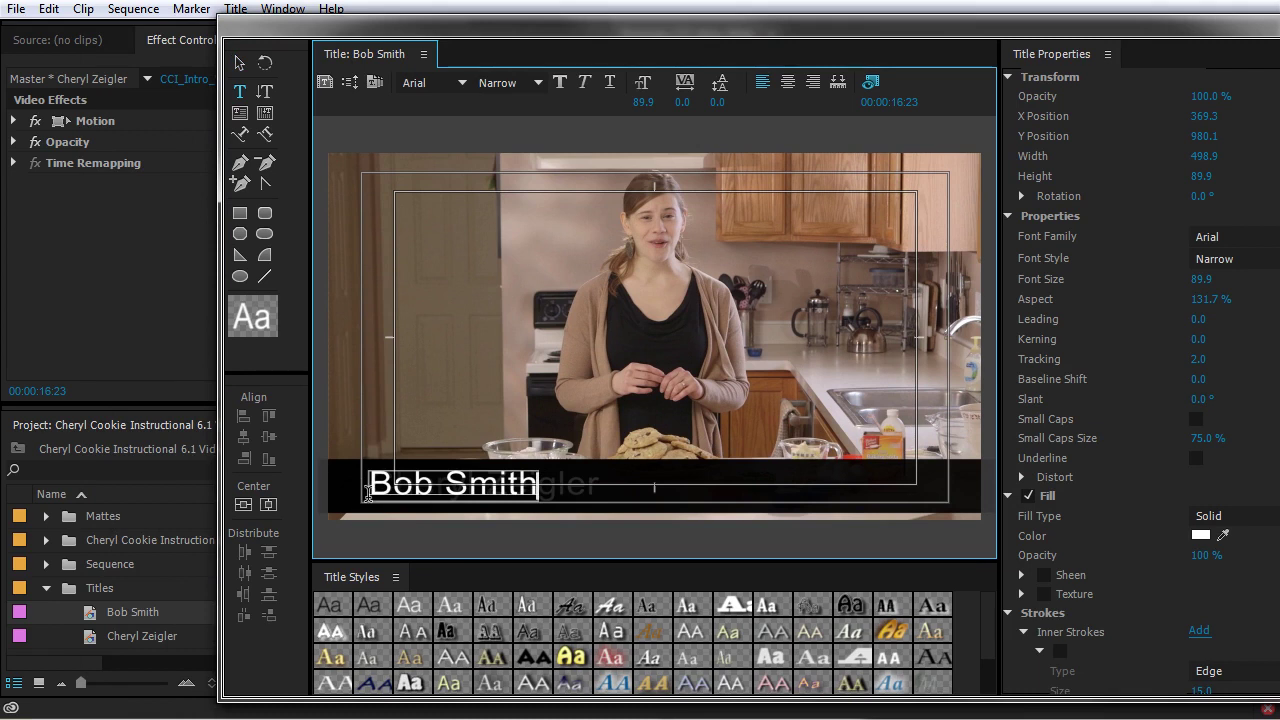
pyautogui.click(1274, 24)
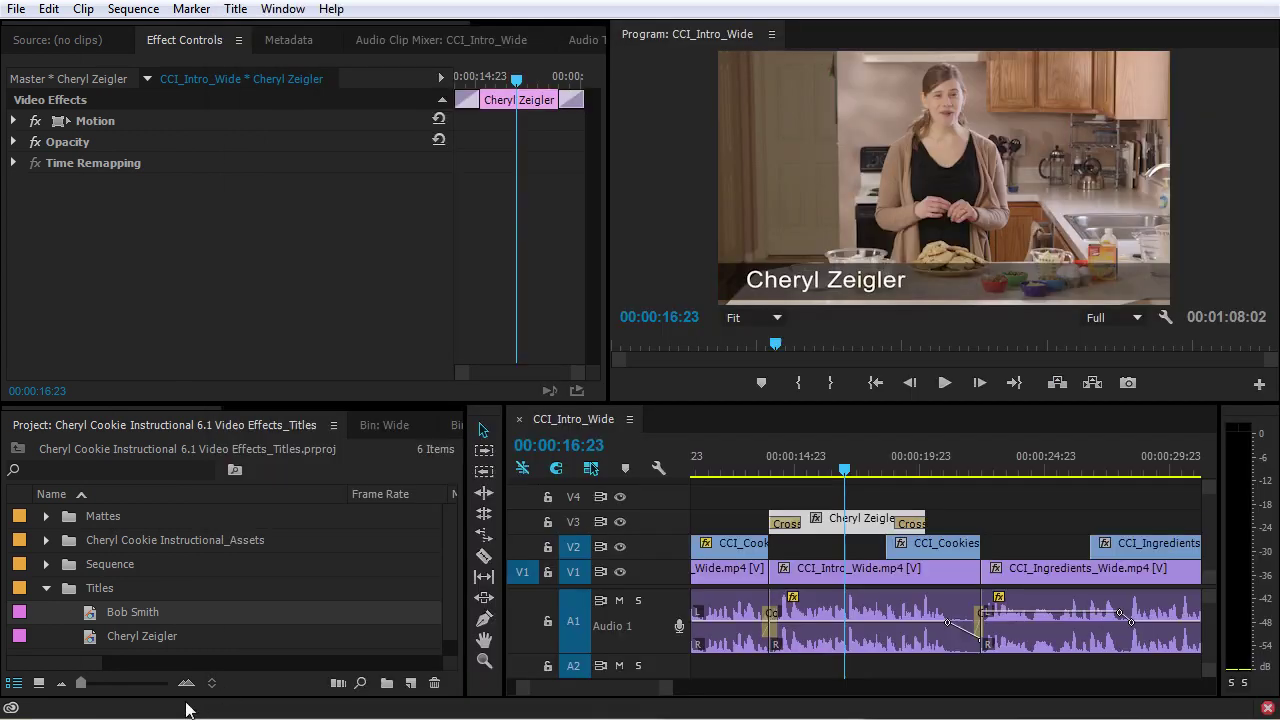
# Duplicate the second presenter's lower-third title, rename the copy with the third presenter's name, and open it
pyautogui.click(91, 614)
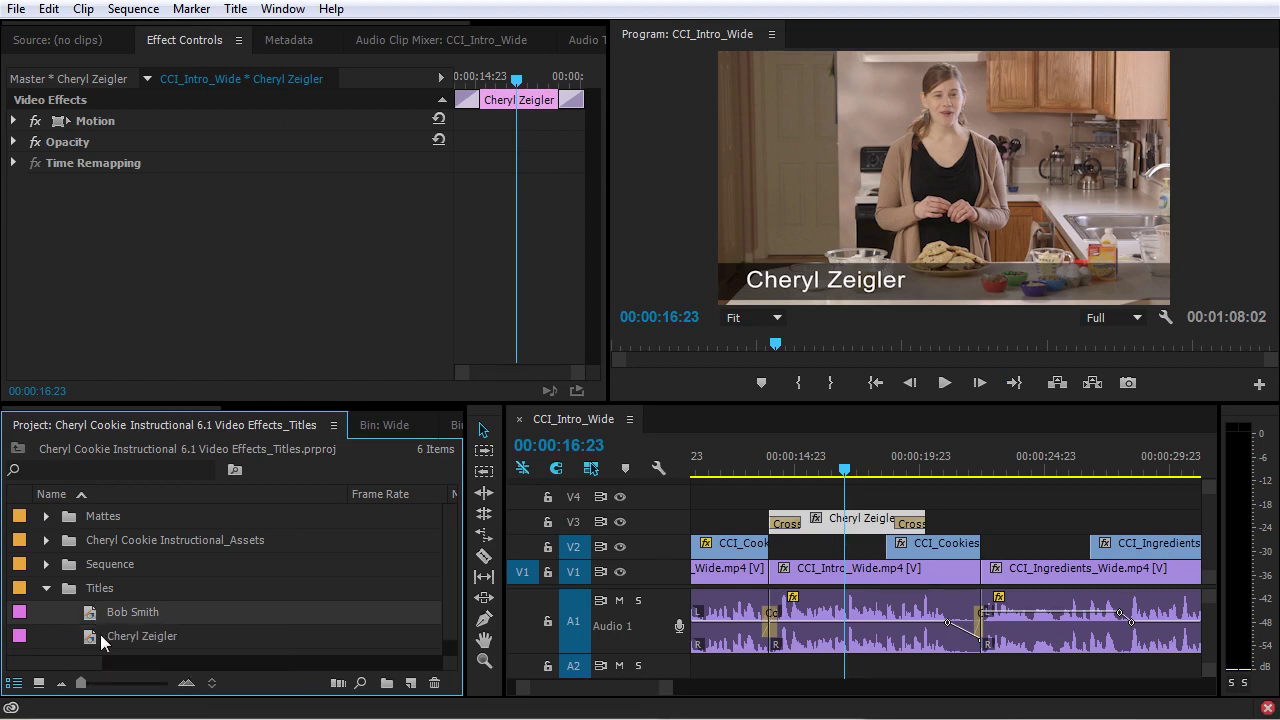
pyautogui.hotkey('ctrl', 'shift', '/')
pyautogui.scroll(-1, 100, 626)
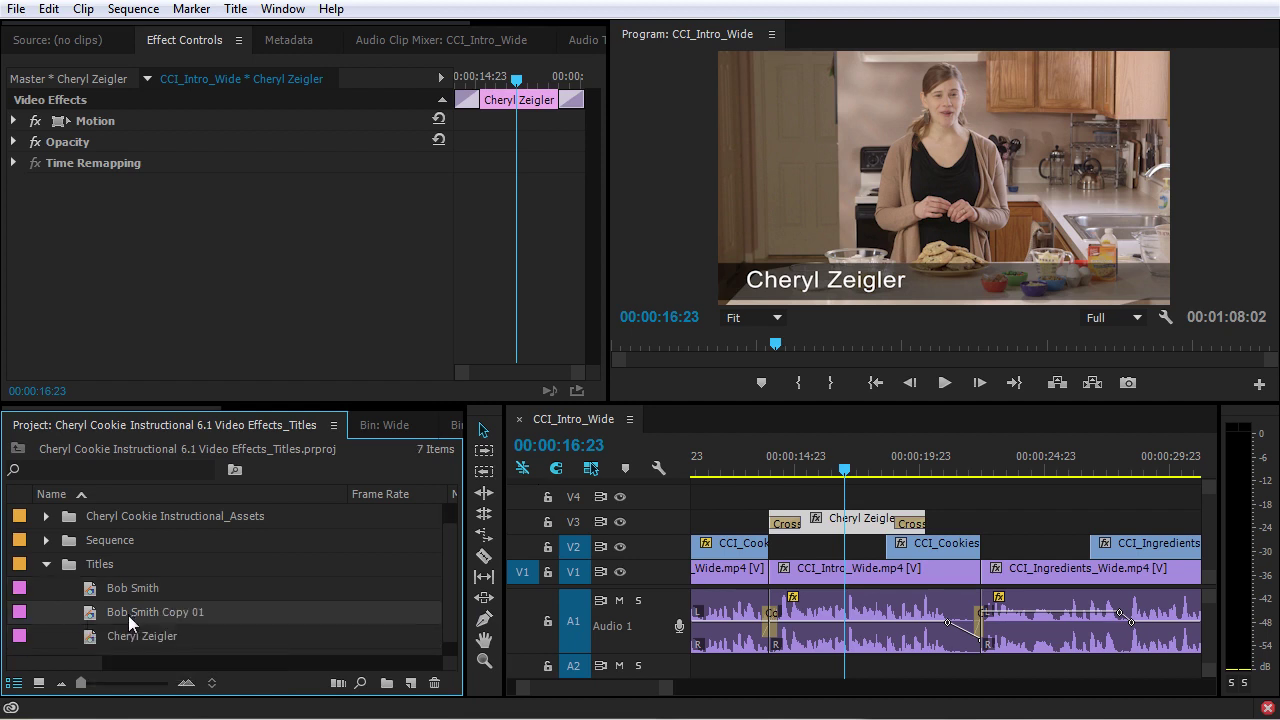
pyautogui.click(129, 613)
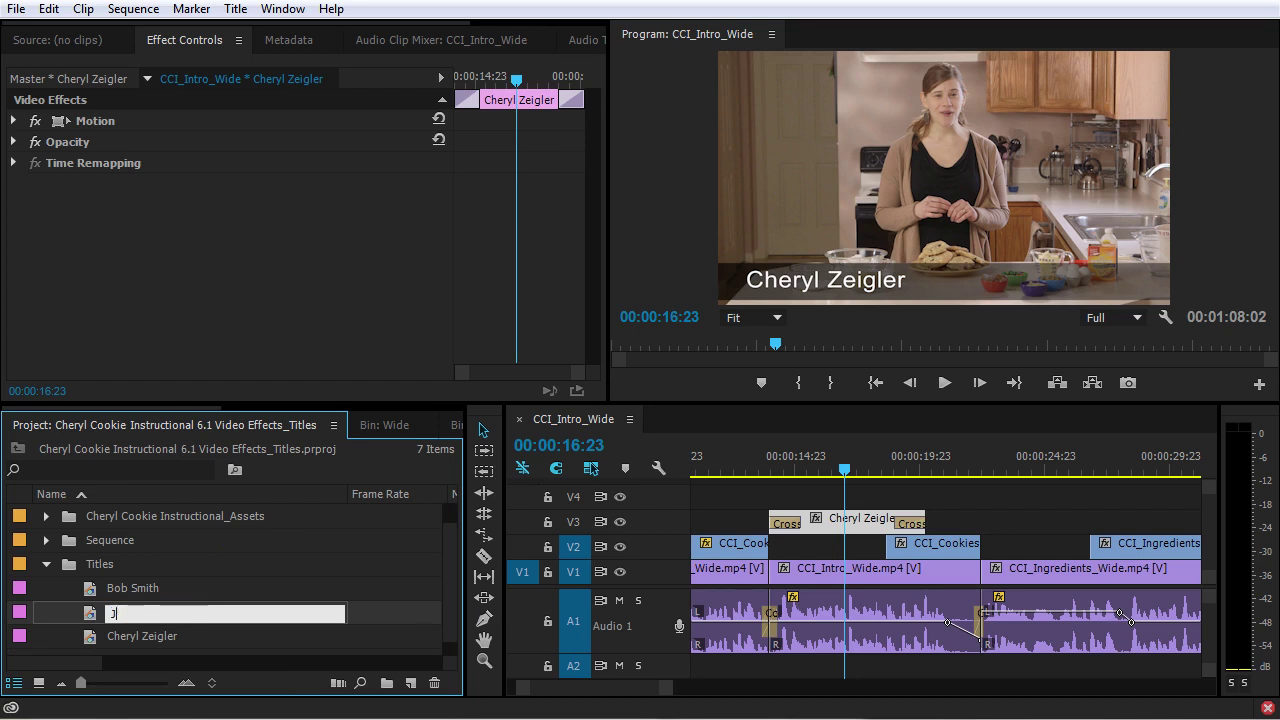
pyautogui.press('Return')
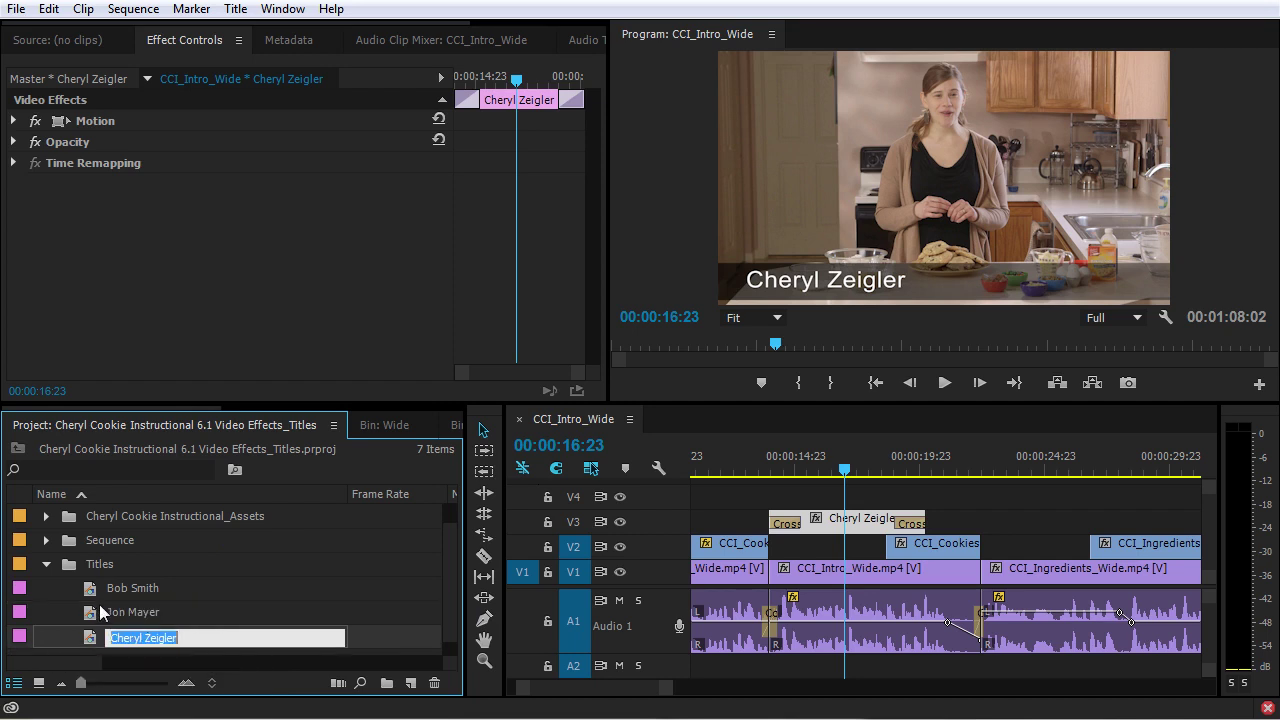
pyautogui.doubleClick(95, 611)
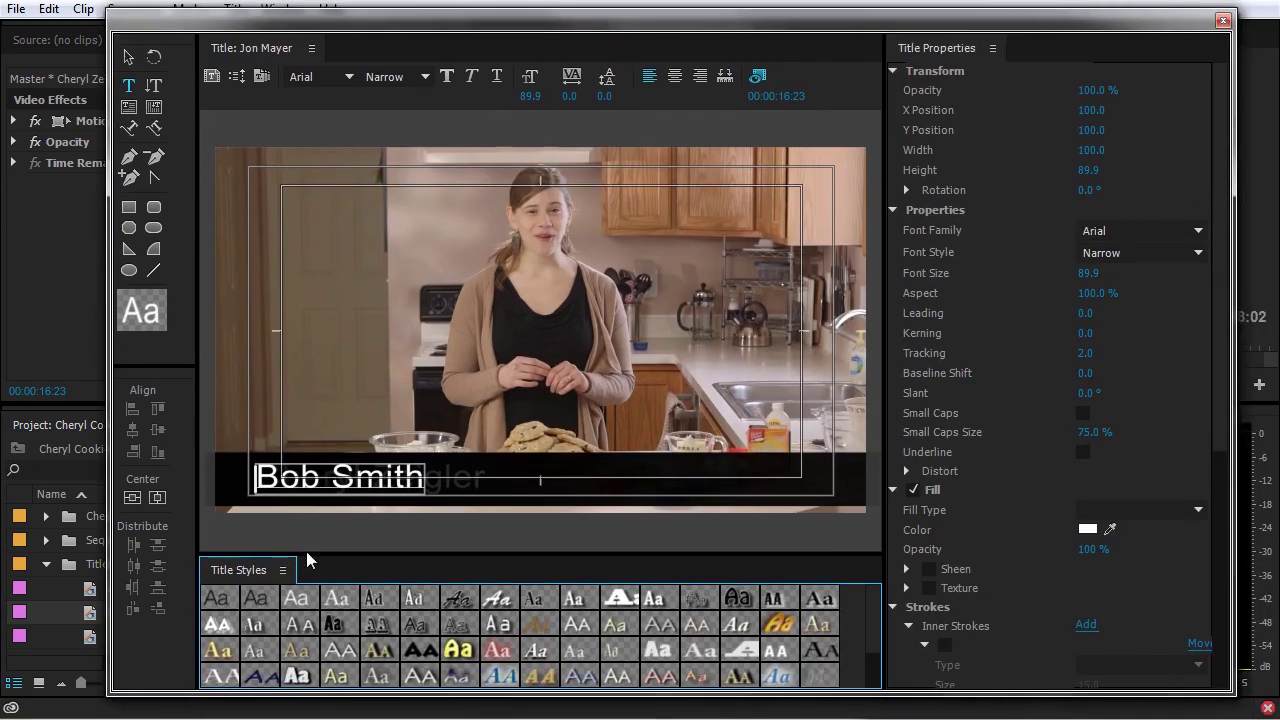
# Replace the title's name text with the third presenter's name and close the title editor
pyautogui.click(348, 477)
pyautogui.hotkey('ctrl', 'a')
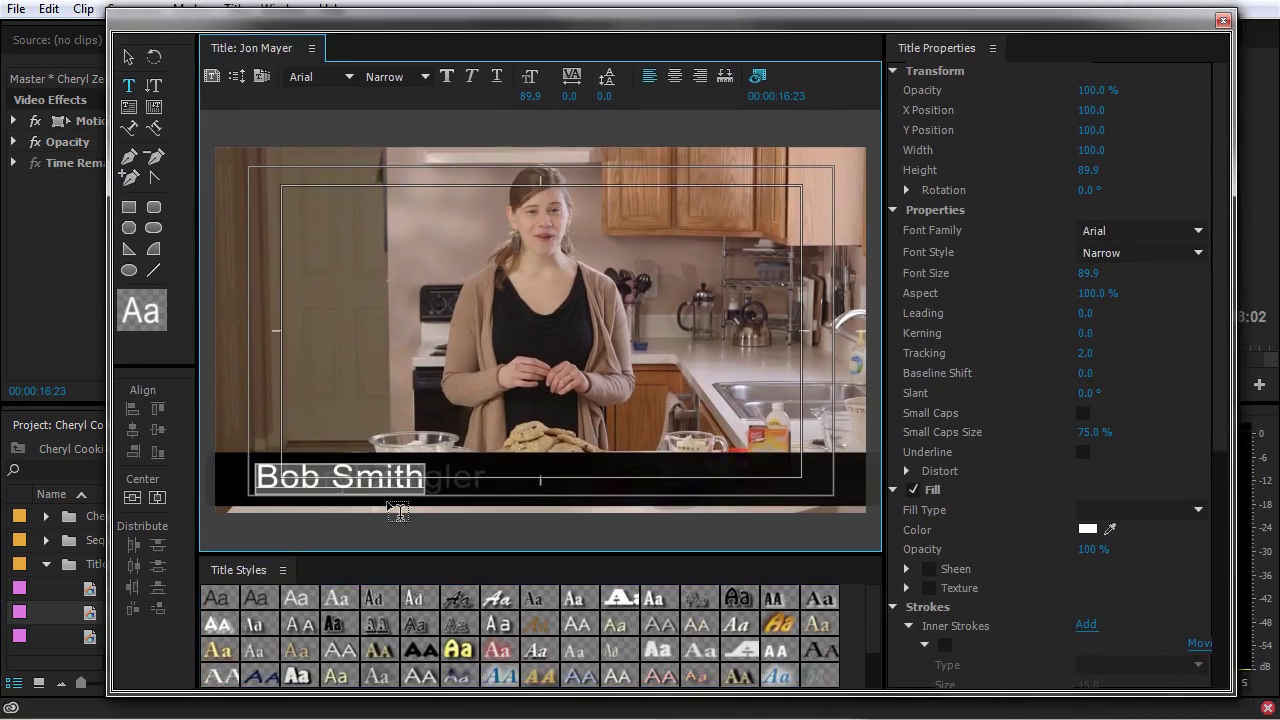
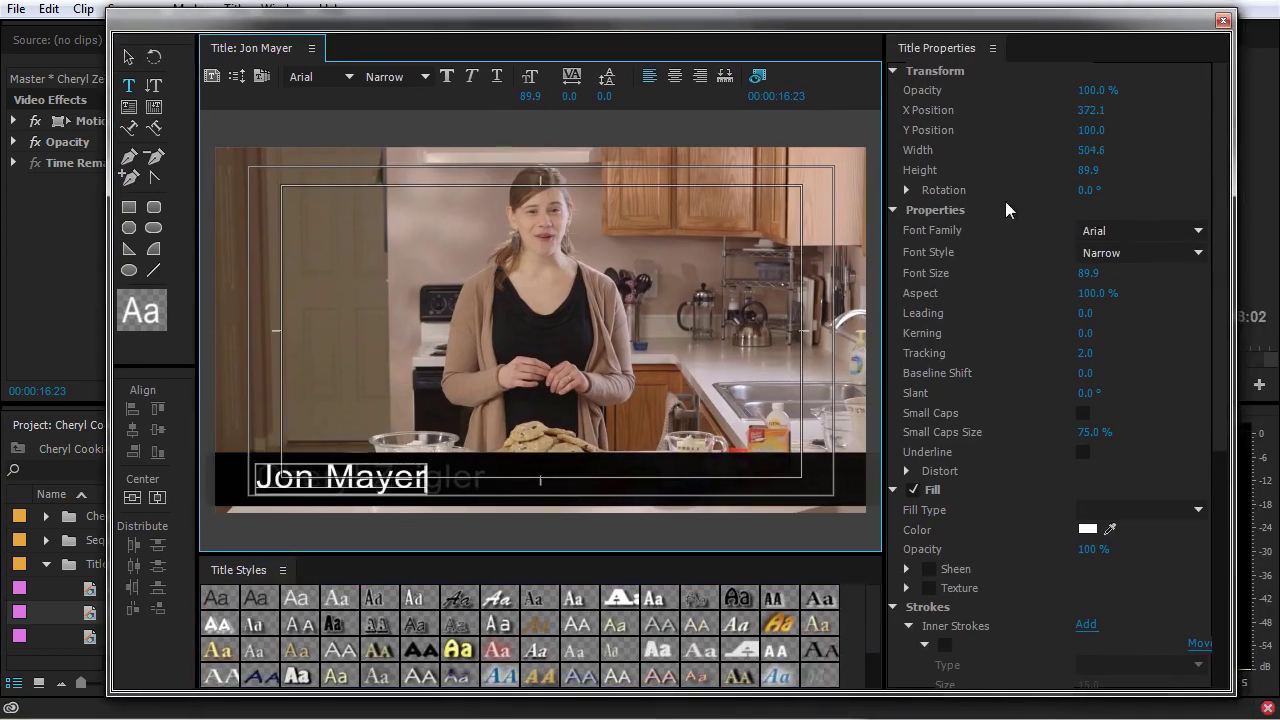
pyautogui.click(1223, 20)
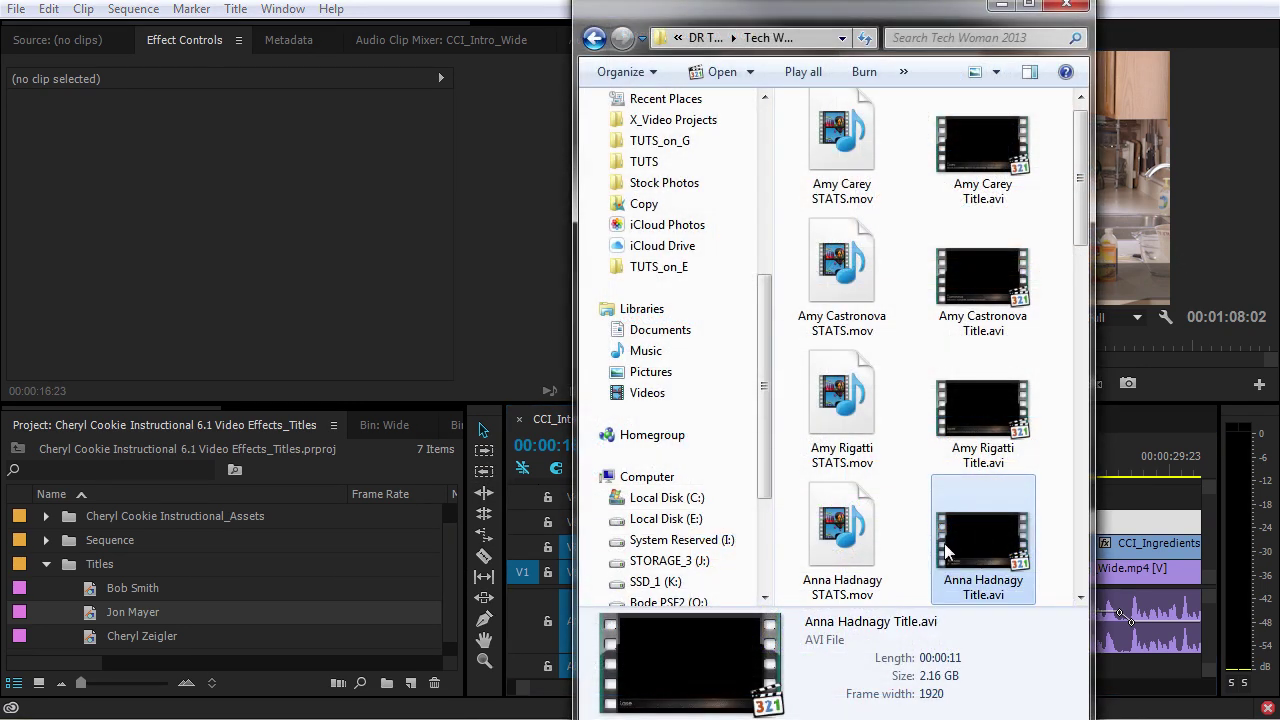
# Import the presenter's STATS.mov clip, place it on the top video track, and save the project
pyautogui.click(843, 541)
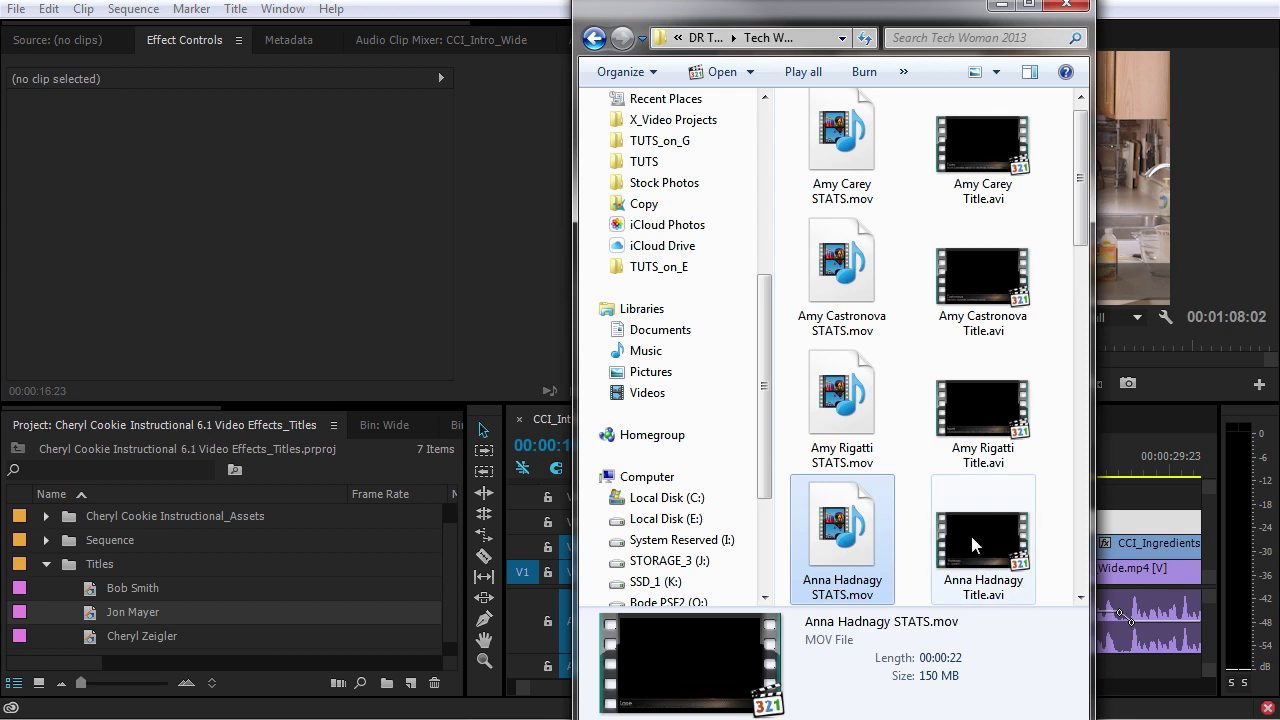
pyautogui.moveTo(727, 546); pyautogui.dragTo(91, 592)
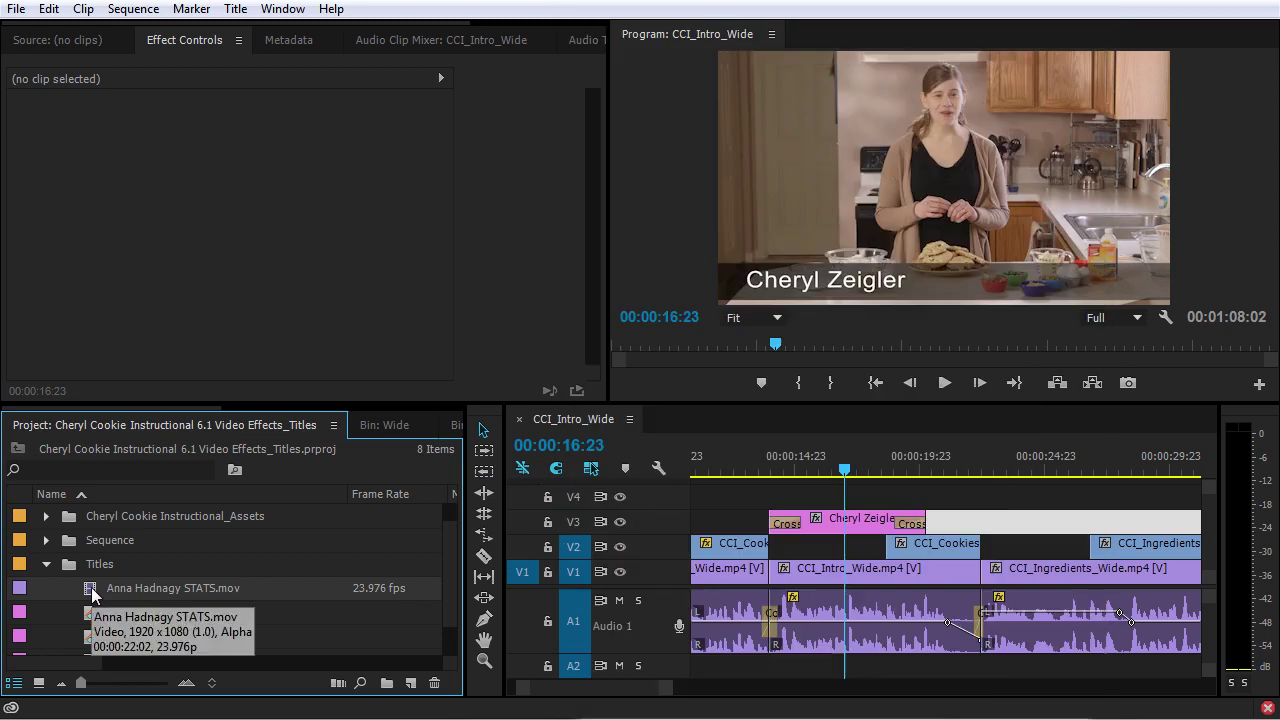
pyautogui.moveTo(91, 592); pyautogui.dragTo(877, 494)
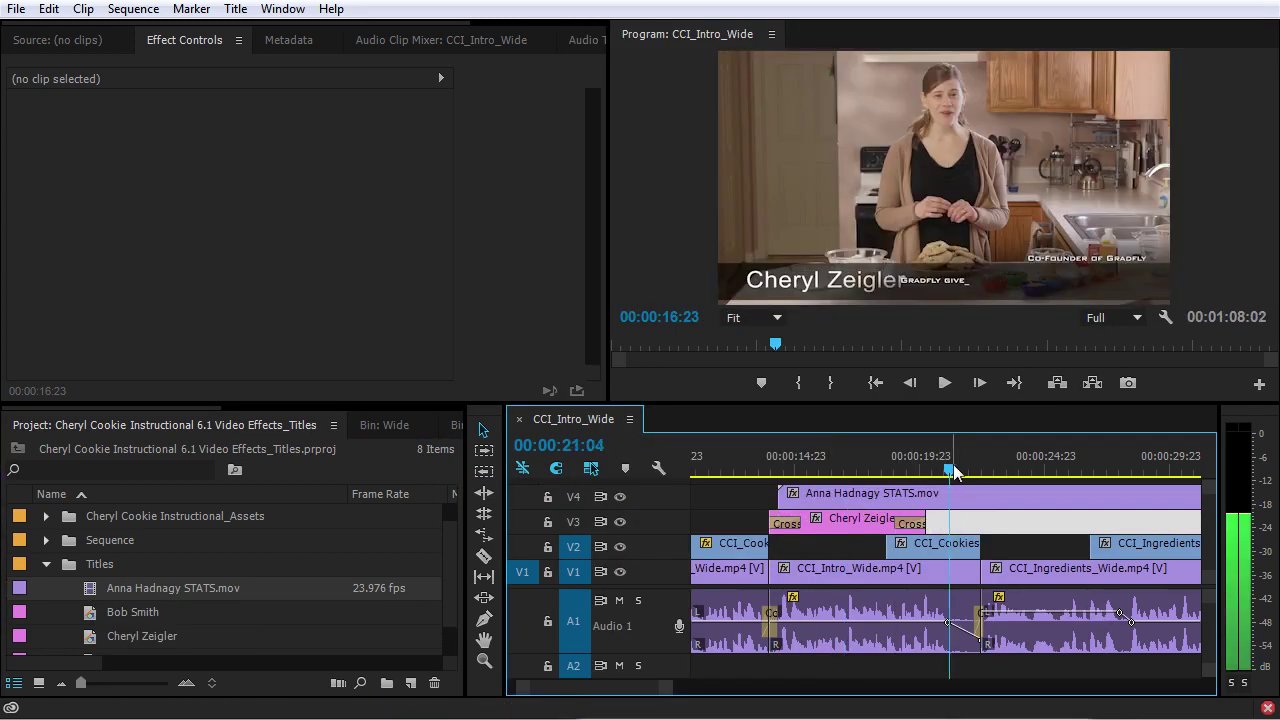
pyautogui.press('space')
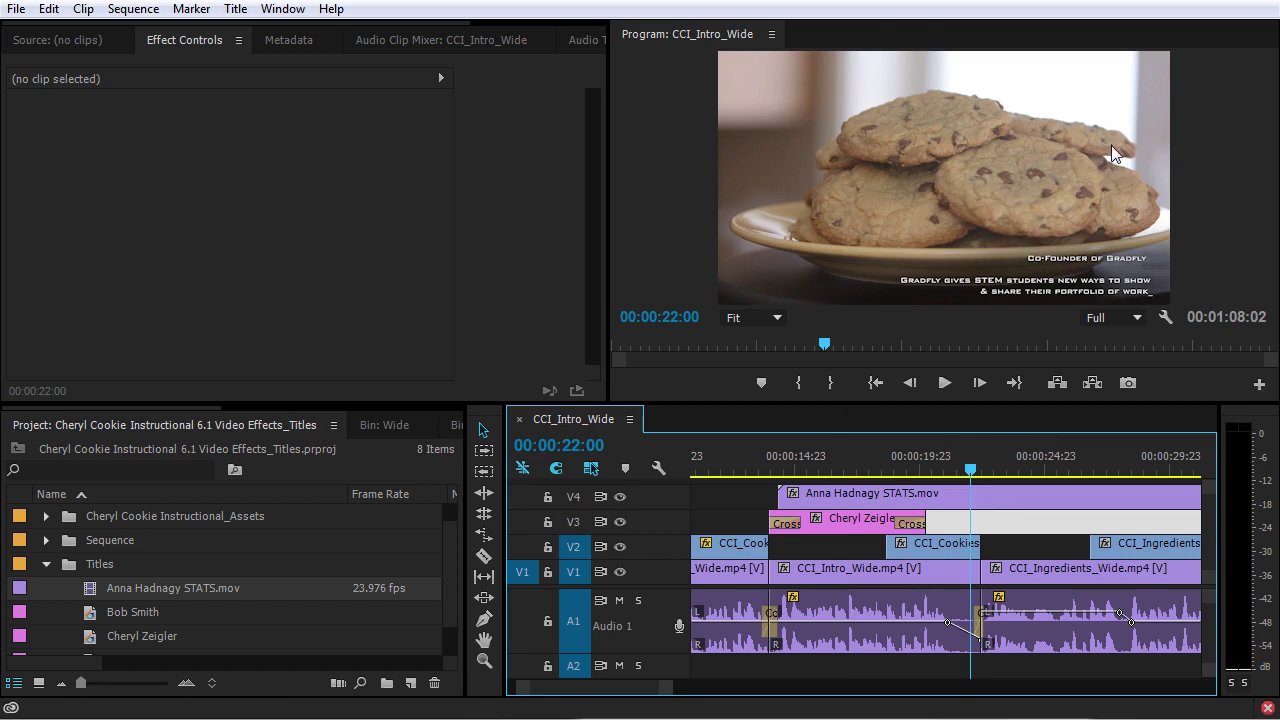
pyautogui.hotkey('ctrl', 's')
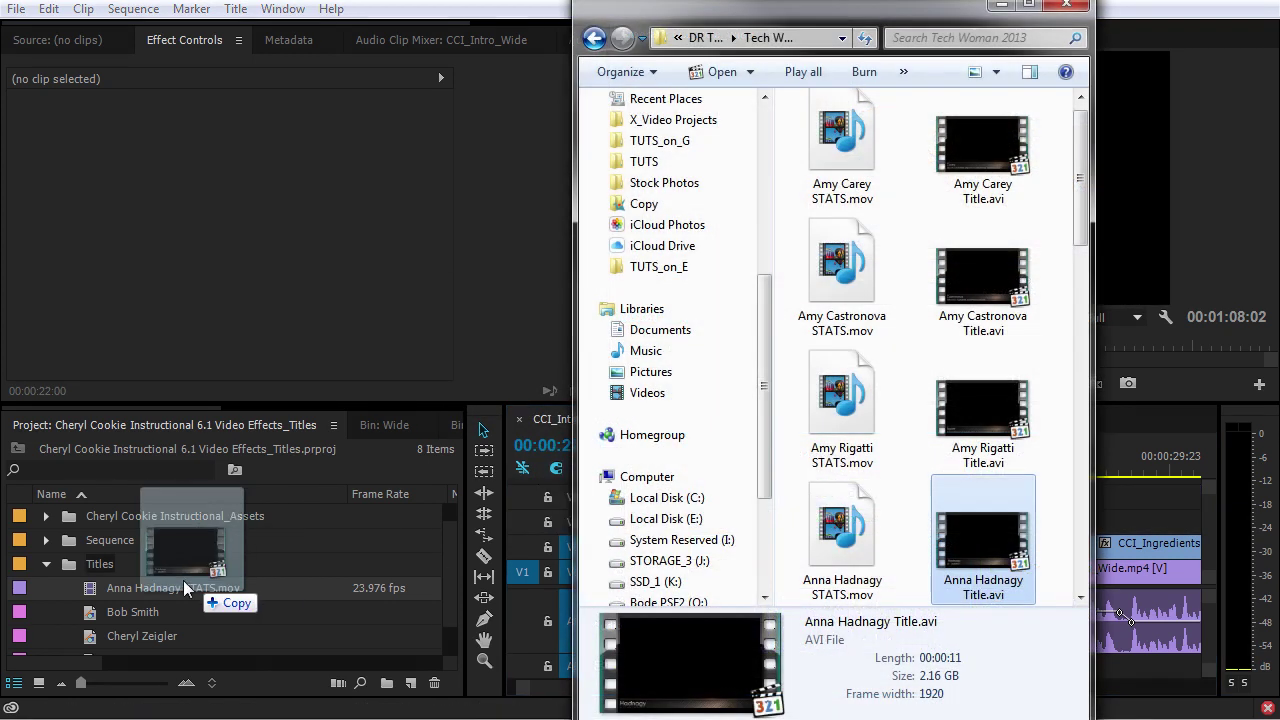
# Import the presenter's Title.avi into the Titles bin and place it on track V4
pyautogui.moveTo(194, 577); pyautogui.dragTo(100, 566)
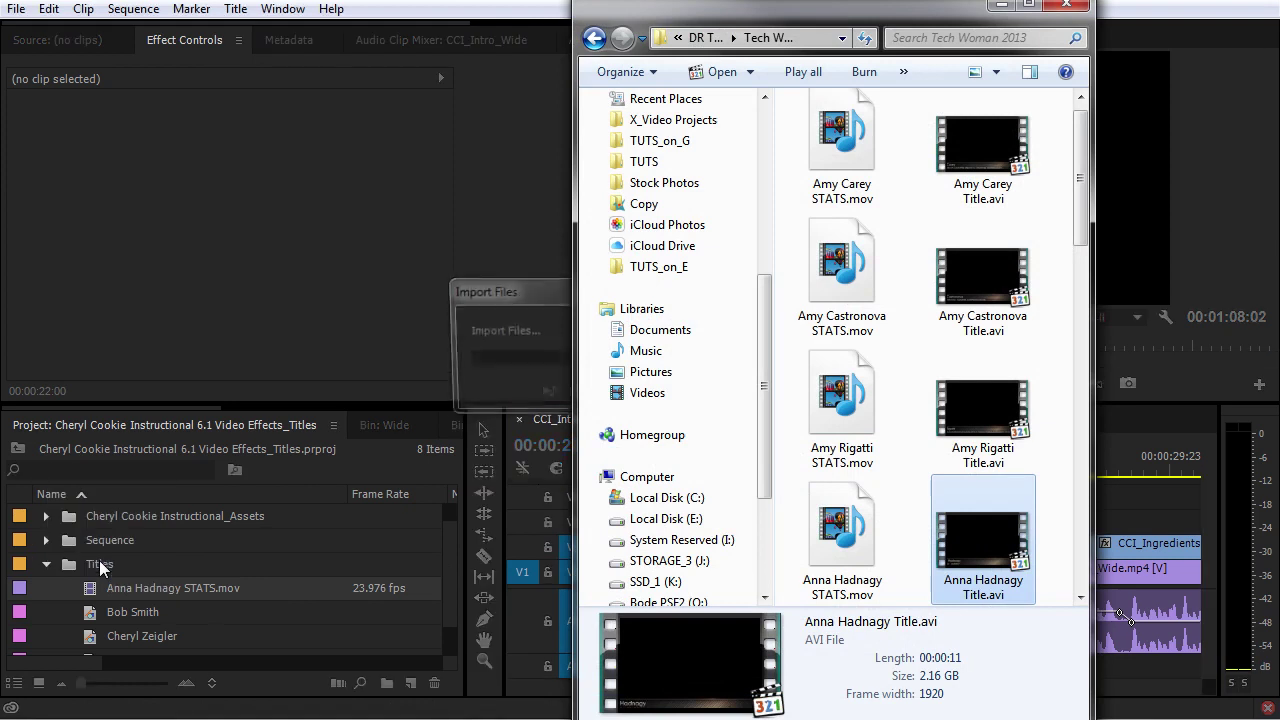
pyautogui.moveTo(97, 615); pyautogui.dragTo(941, 503)
pyautogui.press('Up')
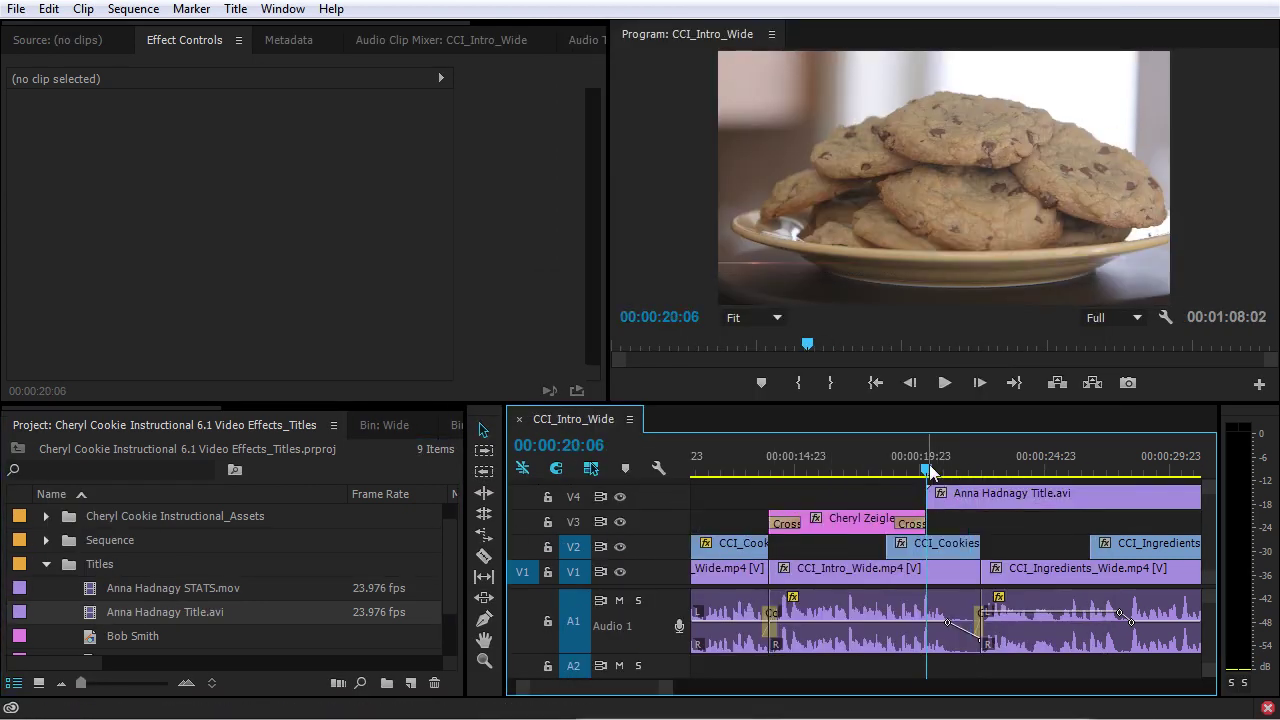
pyautogui.press('space')
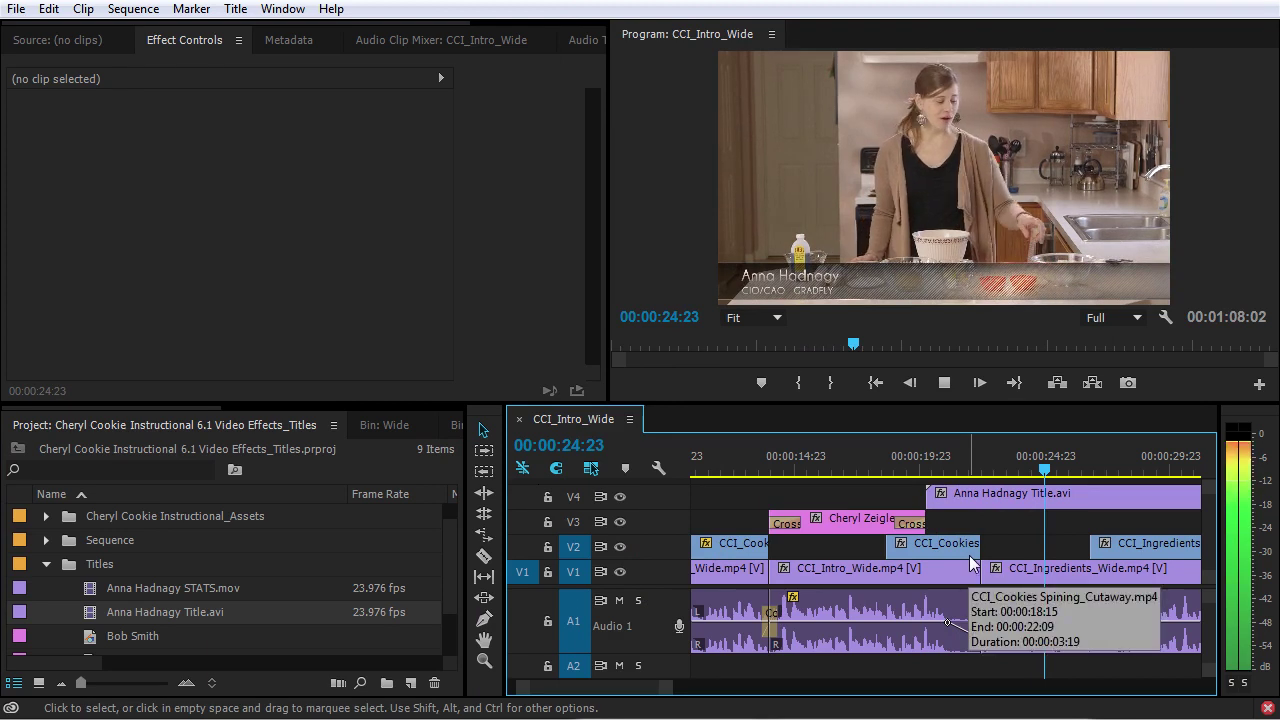
pyautogui.press('space')
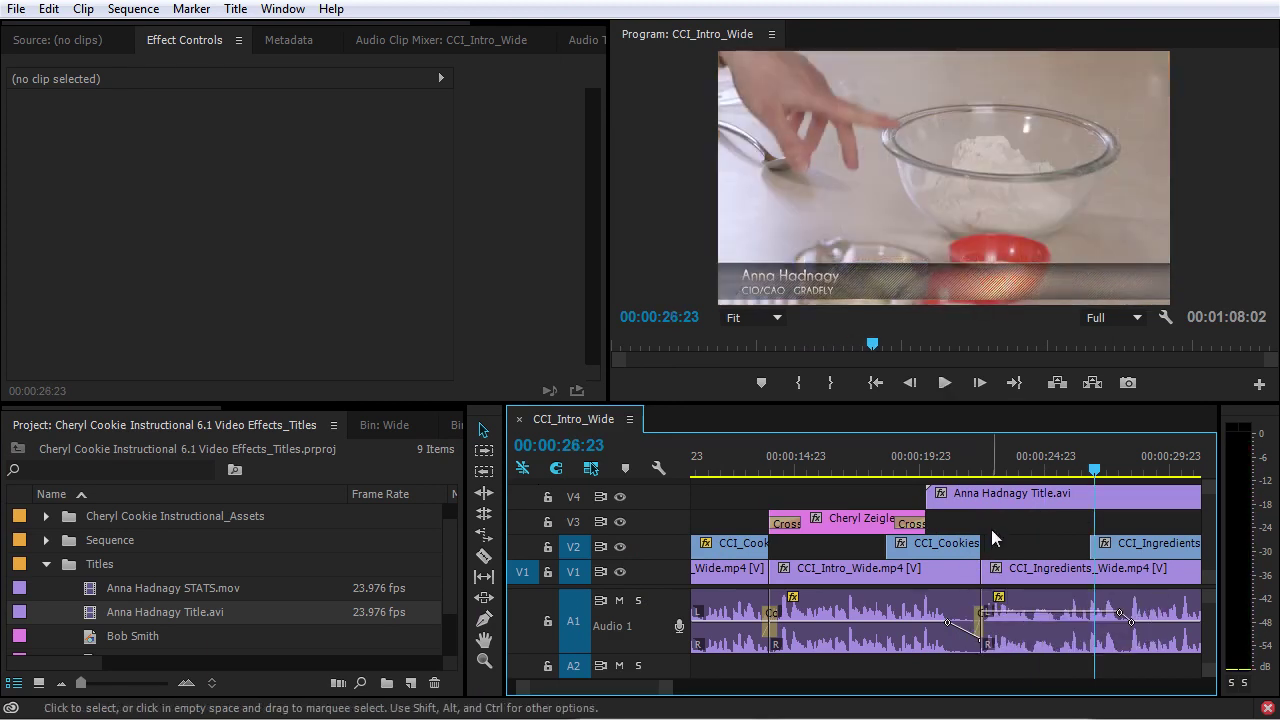
# Load the presenter's Title.avi in the Source monitor and scrub to its lower-third graphic
pyautogui.doubleClick(90, 612)
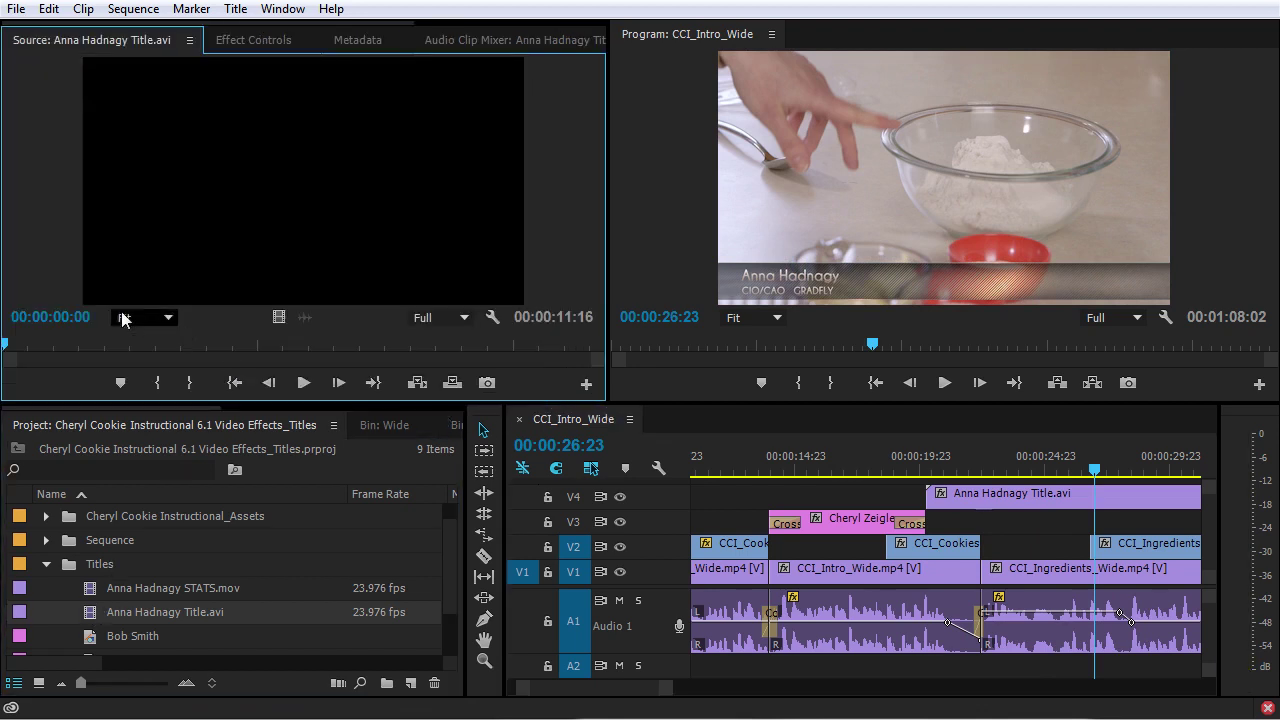
pyautogui.moveTo(29, 344); pyautogui.dragTo(55, 352)
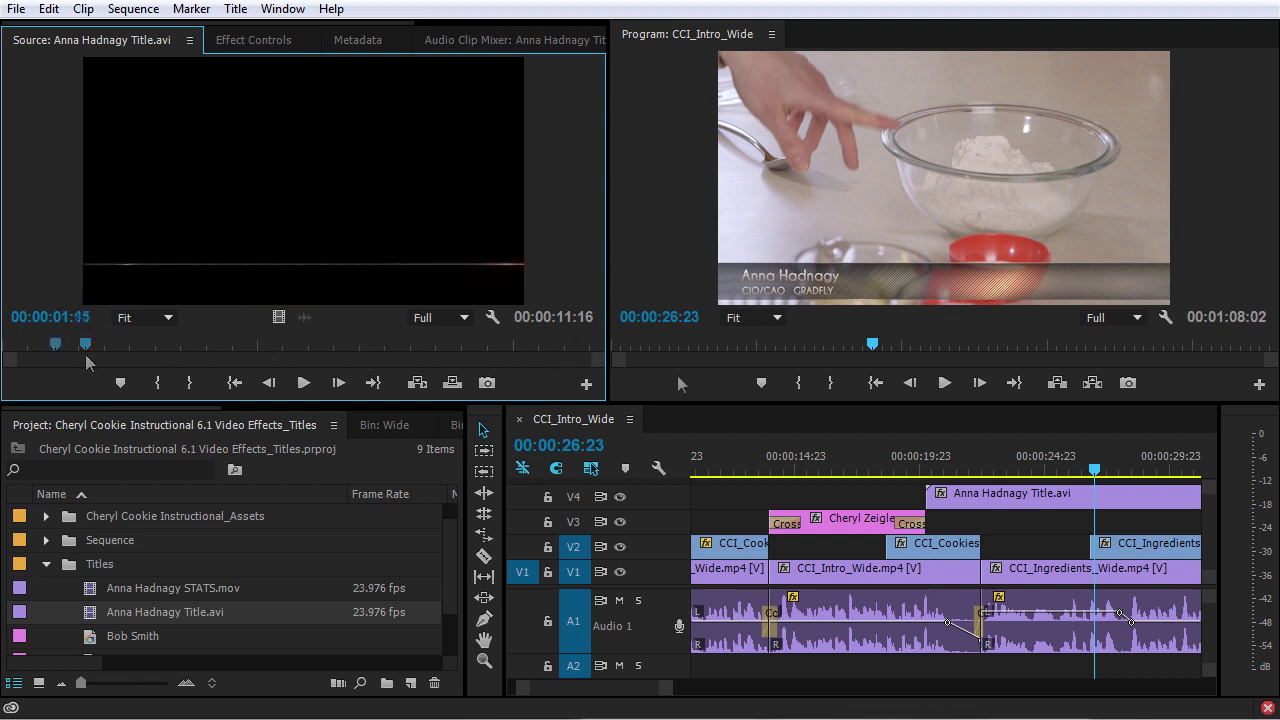